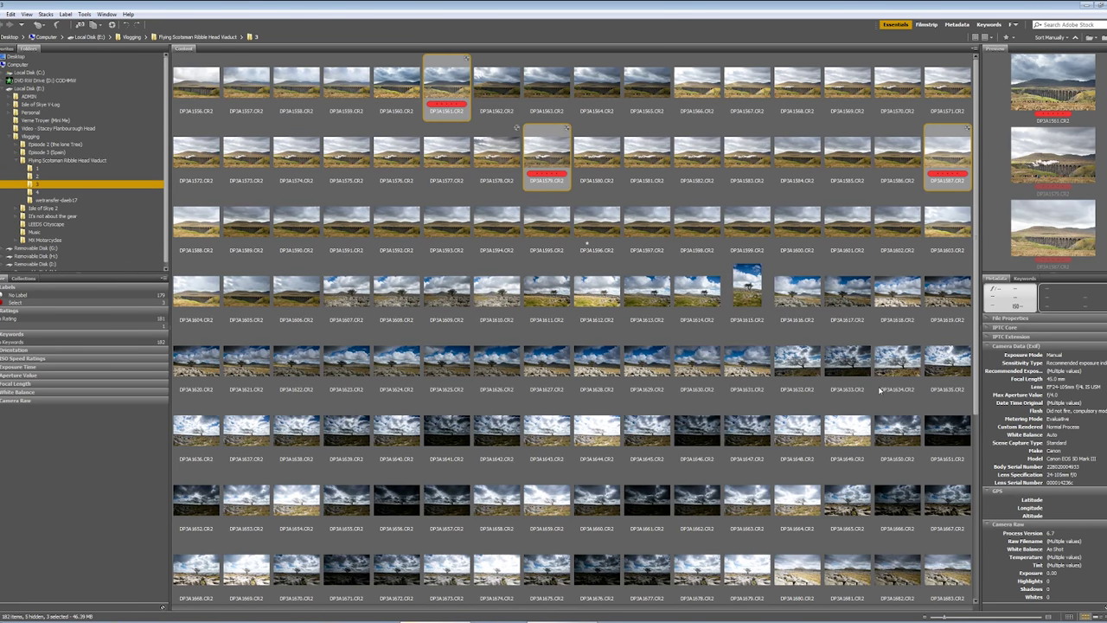
# Preview the chosen photos side by side, briefly filter to red labels, then return to the standard layout
pyautogui.click(927, 25)
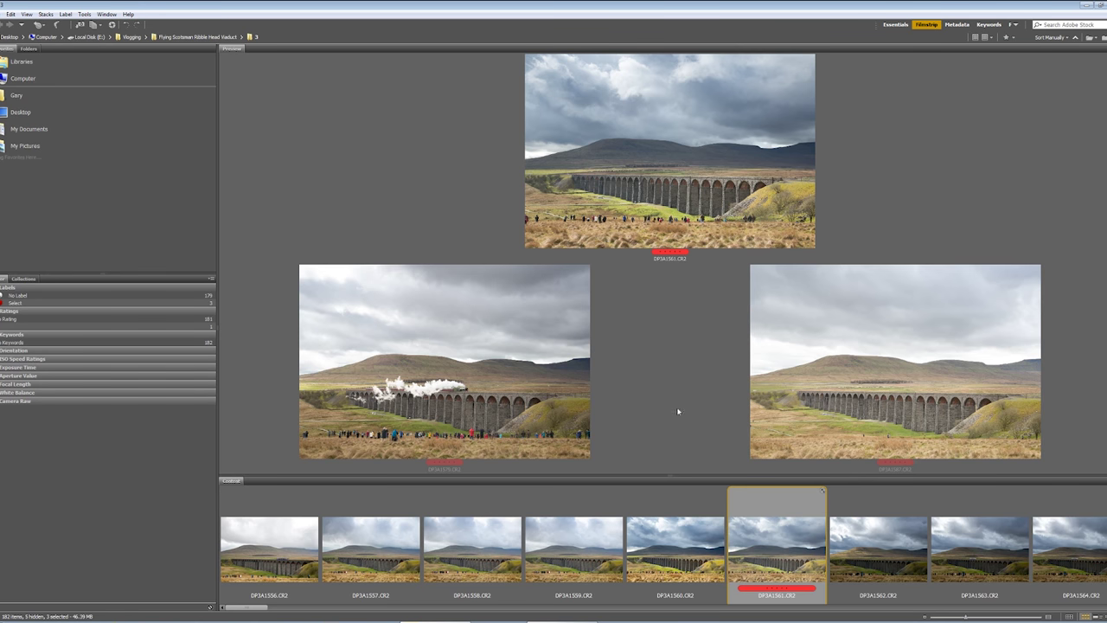
pyautogui.click(100, 302)
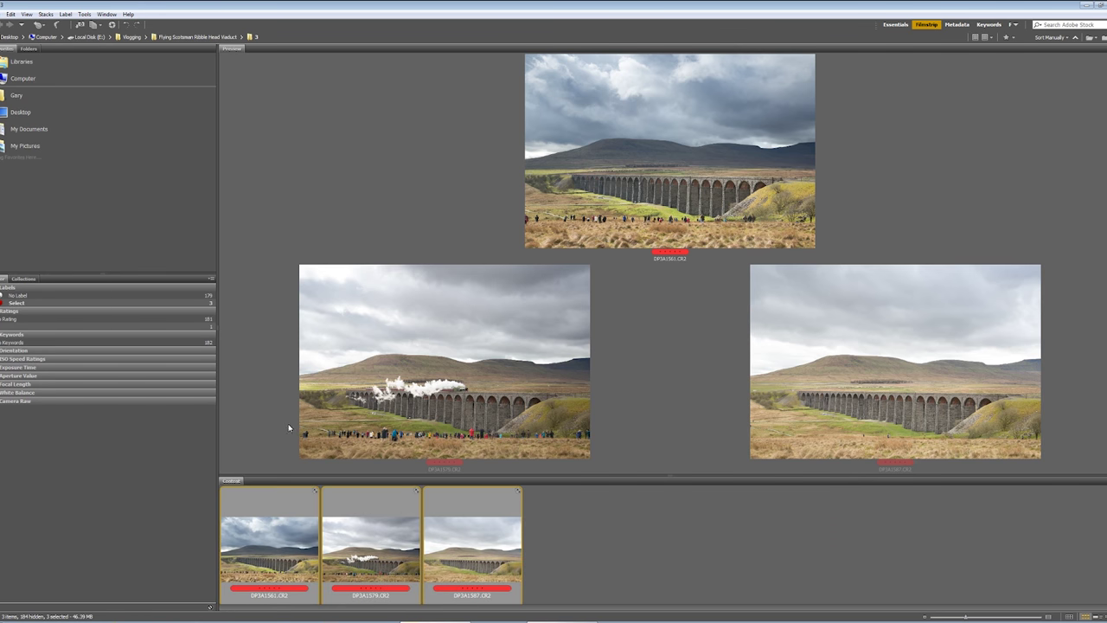
pyautogui.click(104, 302)
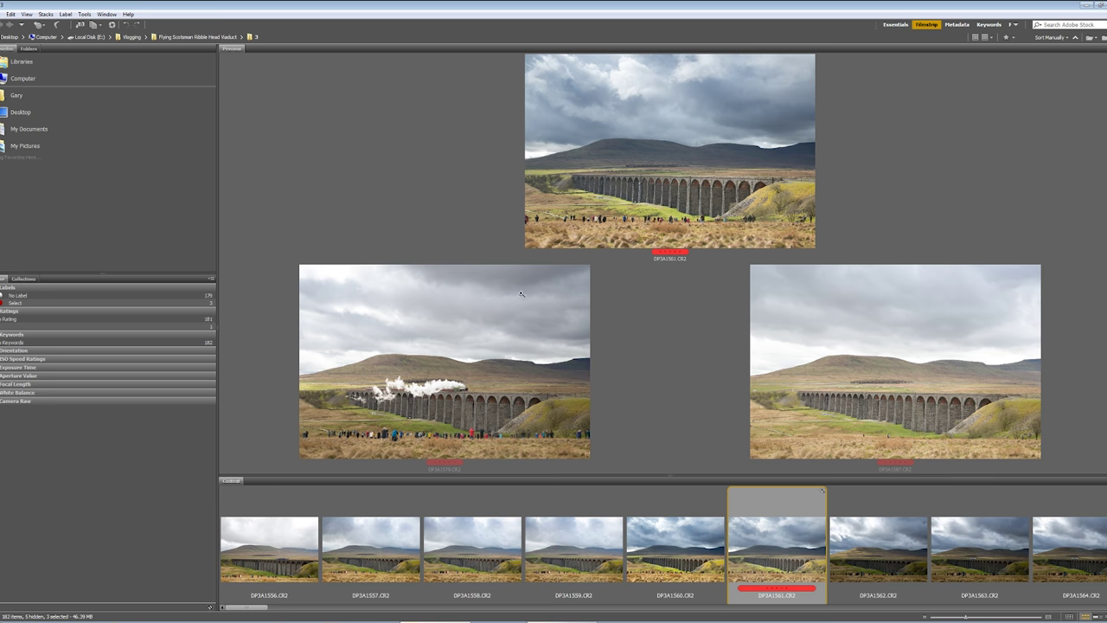
pyautogui.click(895, 25)
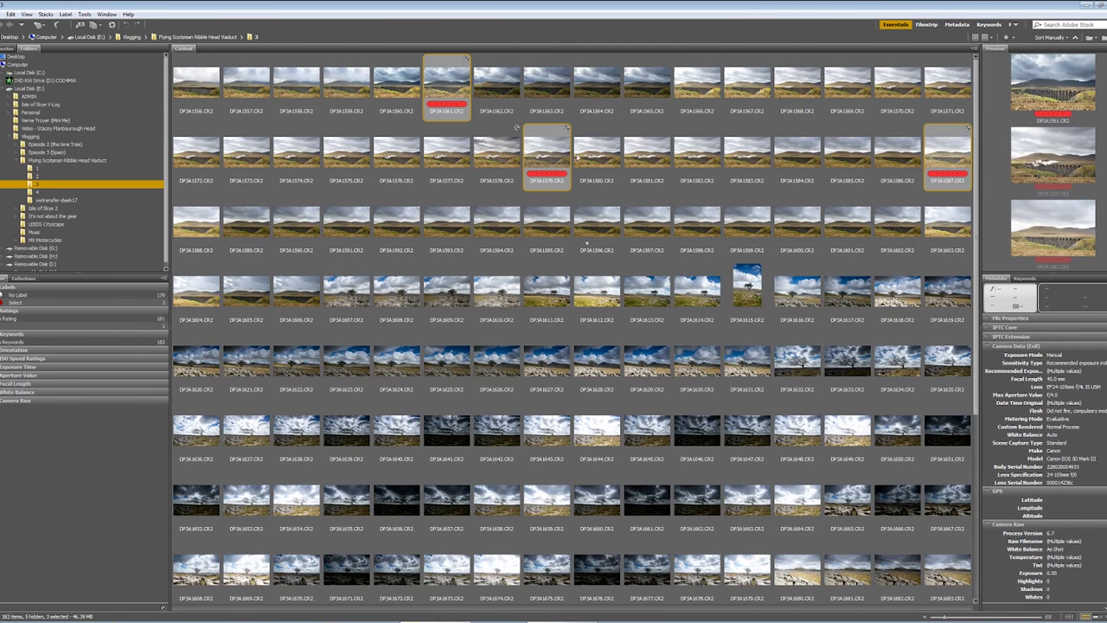
# Compare DP3A1579 against its neighbouring burst frames in full-screen preview
pyautogui.click(556, 167)
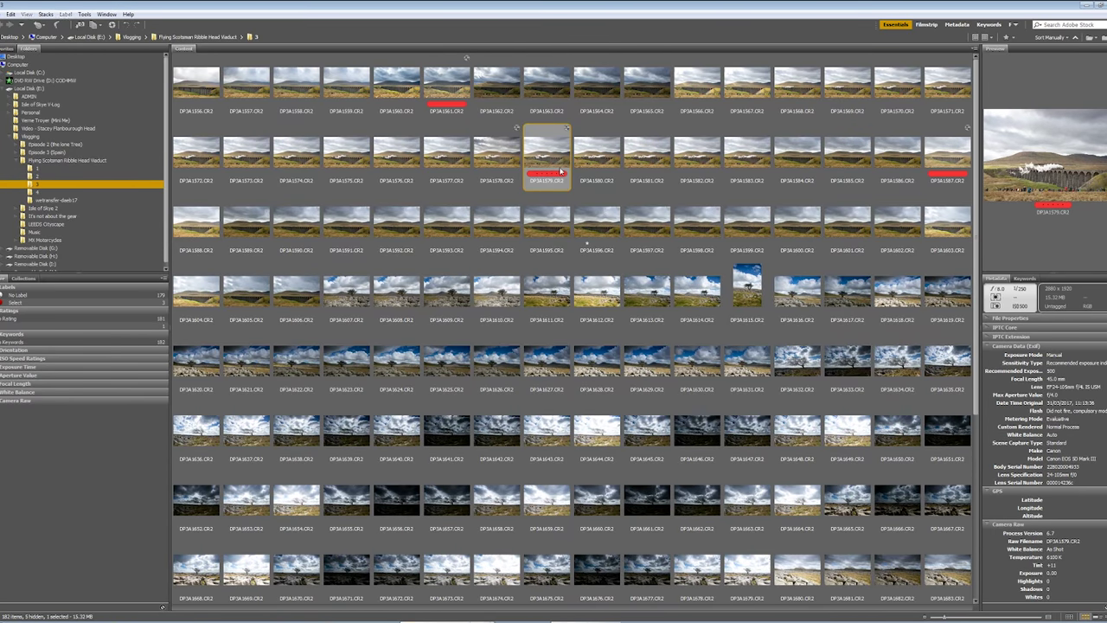
pyautogui.press('space')
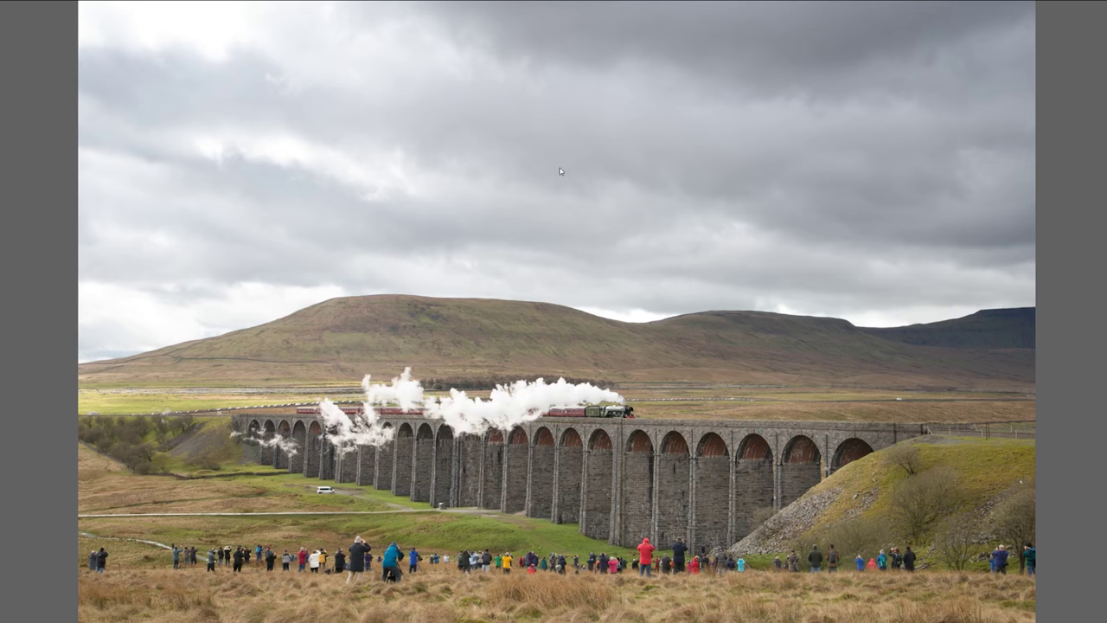
pyautogui.press('Right')
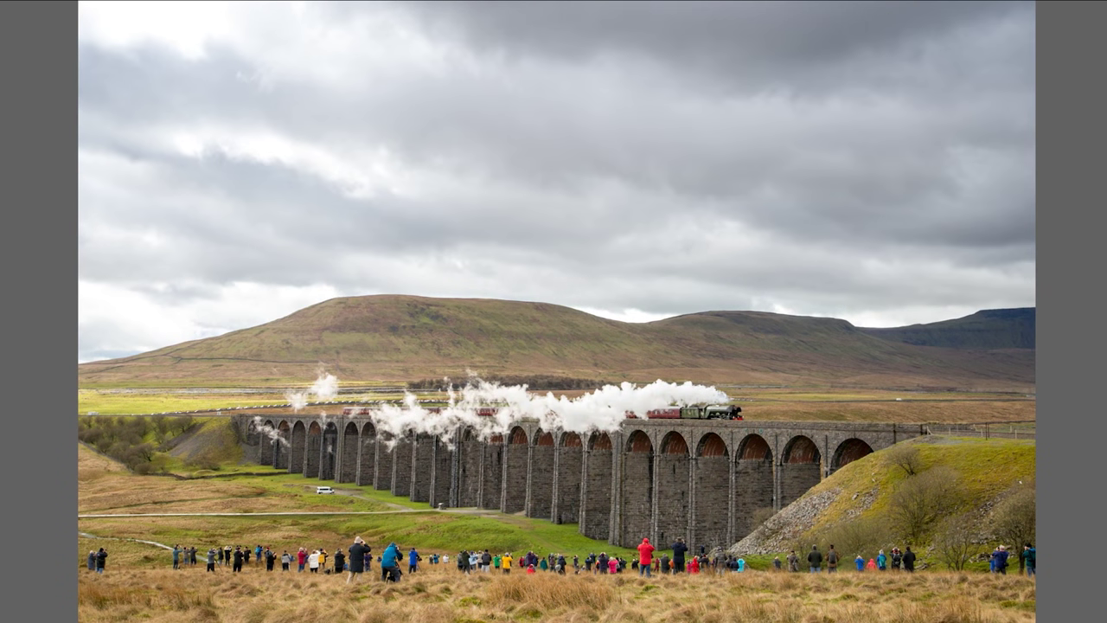
pyautogui.press('Left')
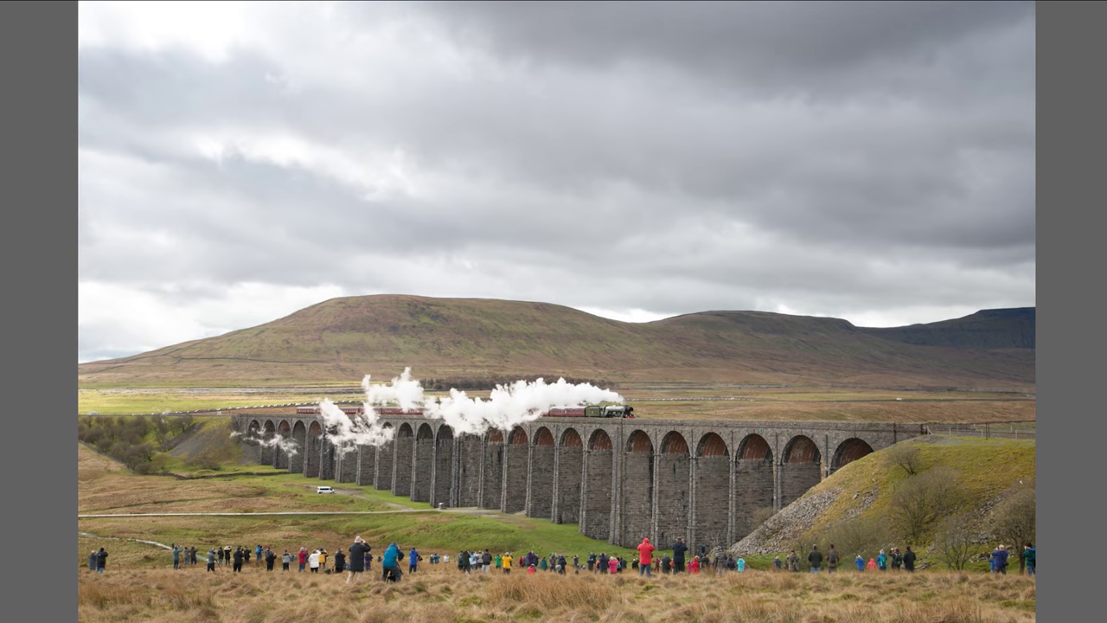
pyautogui.press('Right')
pyautogui.press('Left')
pyautogui.press('Right')
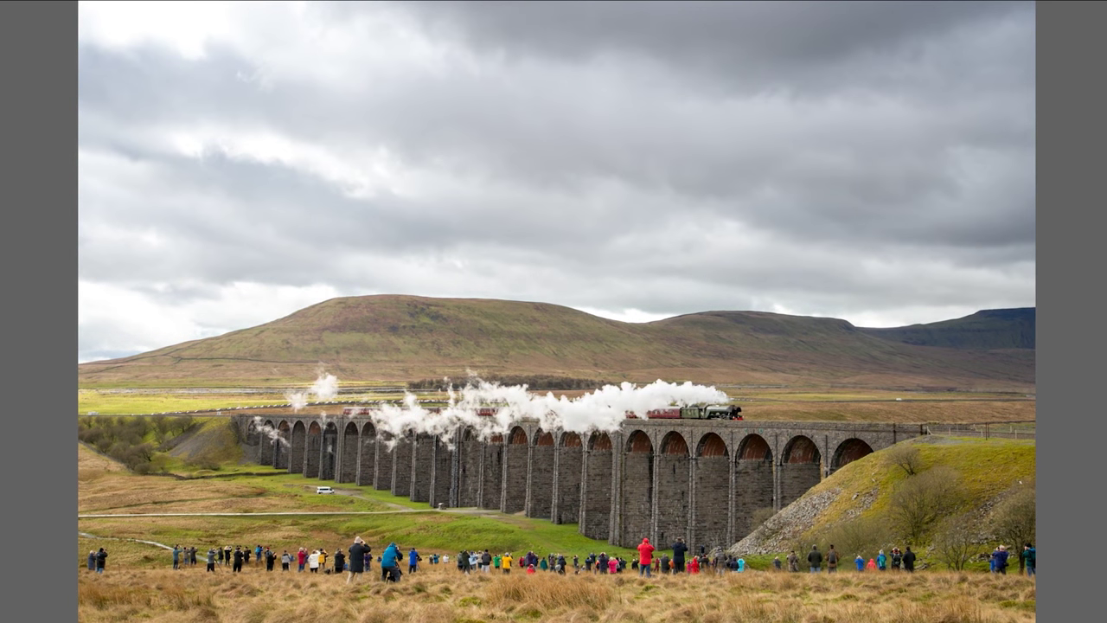
pyautogui.press('Left')
pyautogui.press('Right')
pyautogui.press('Left')
pyautogui.press('Right')
pyautogui.press('Left')
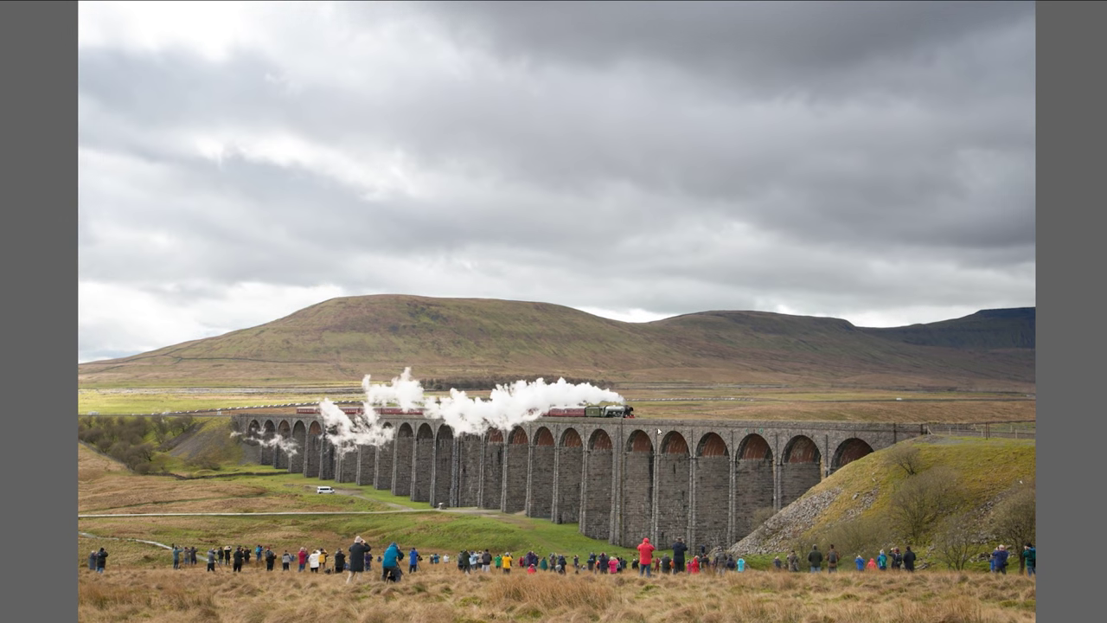
pyautogui.press('Right')
pyautogui.press('Left')
pyautogui.press('Right')
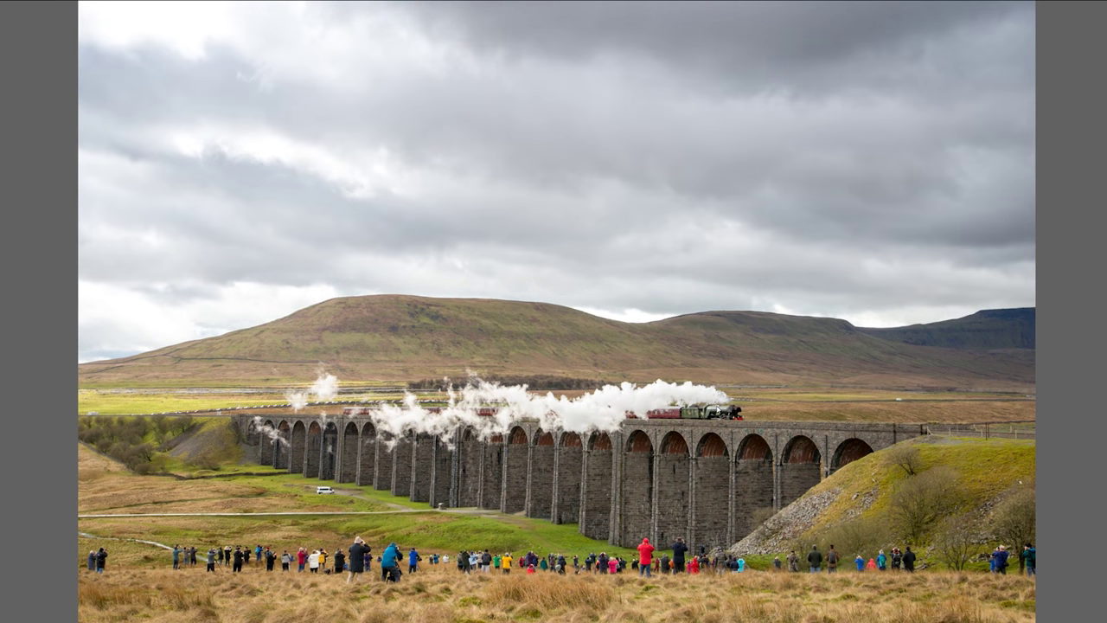
pyautogui.press('Left')
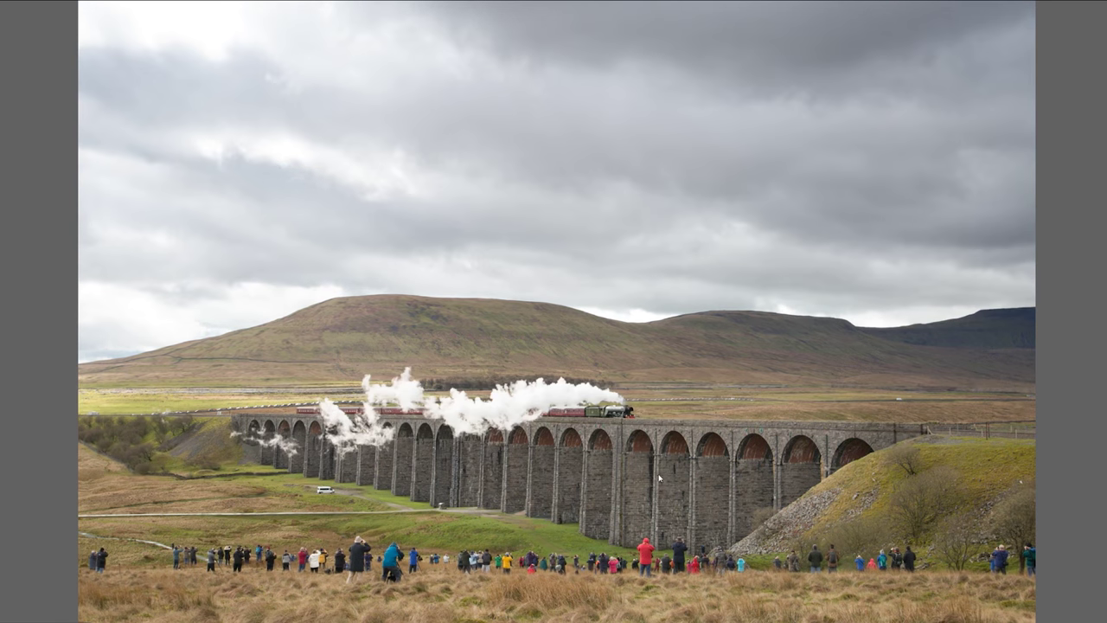
pyautogui.press('space')
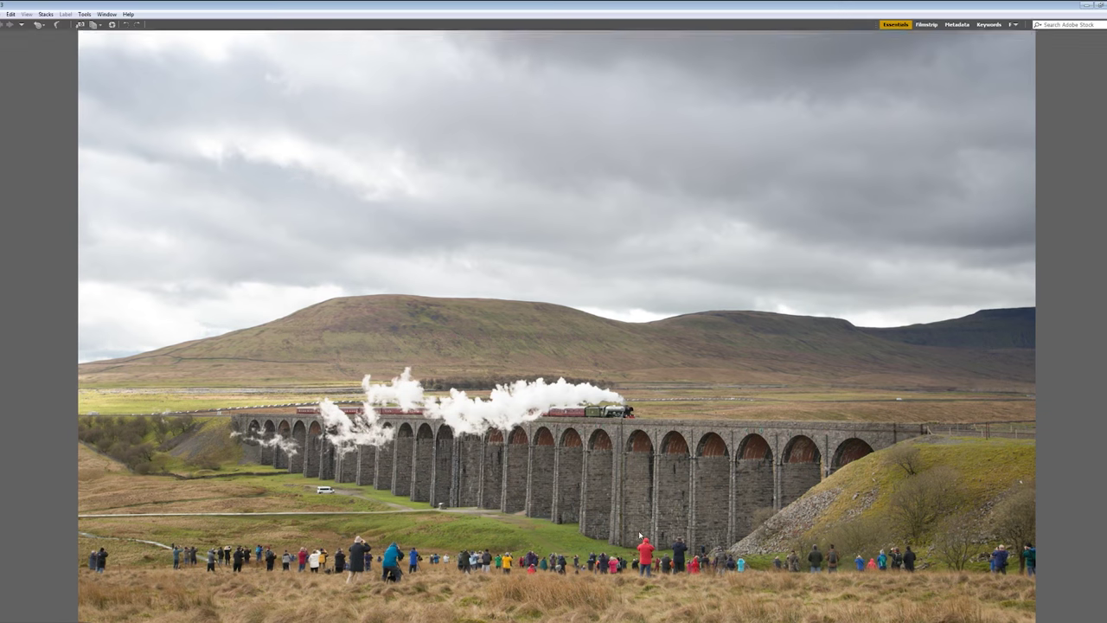
# Filter the browser to the red Select label and marquee-select the three remaining photos
pyautogui.click(44, 296)
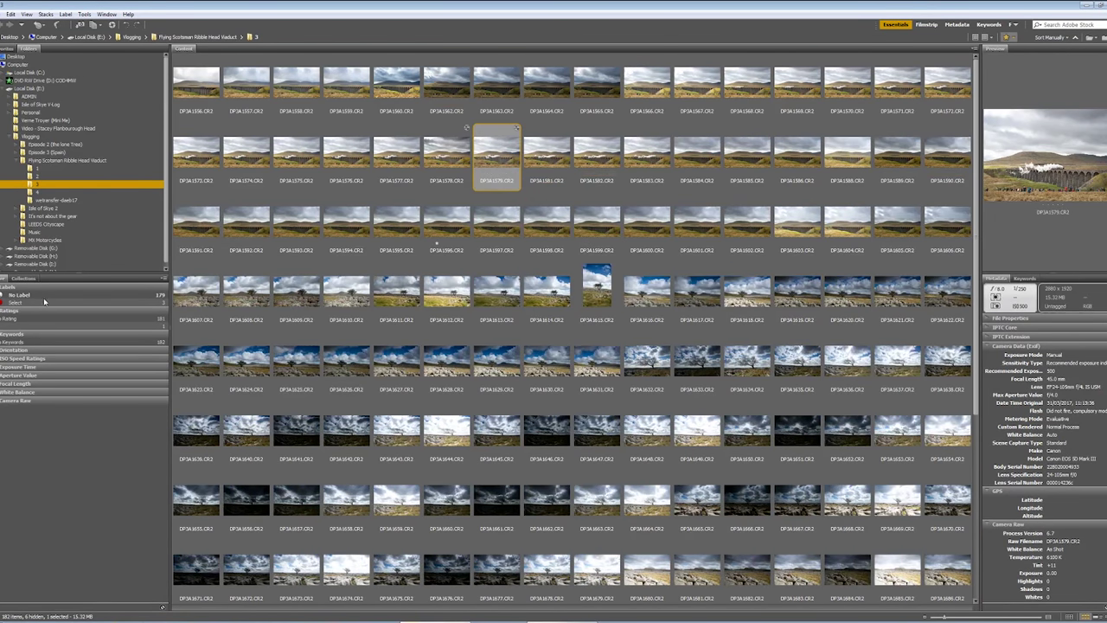
pyautogui.click(69, 296)
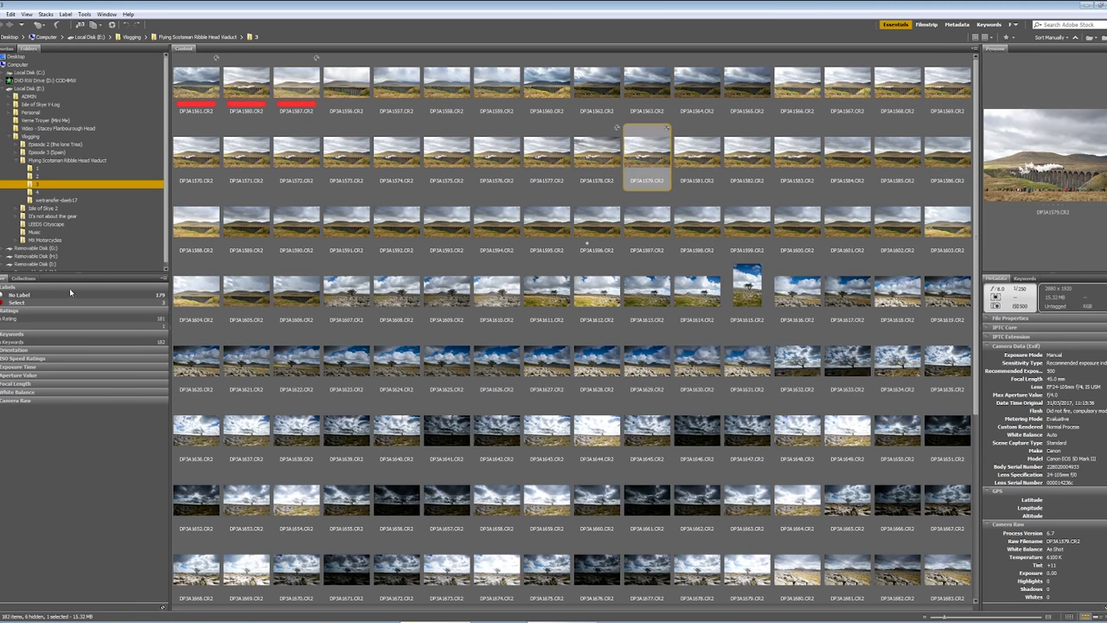
pyautogui.click(45, 295)
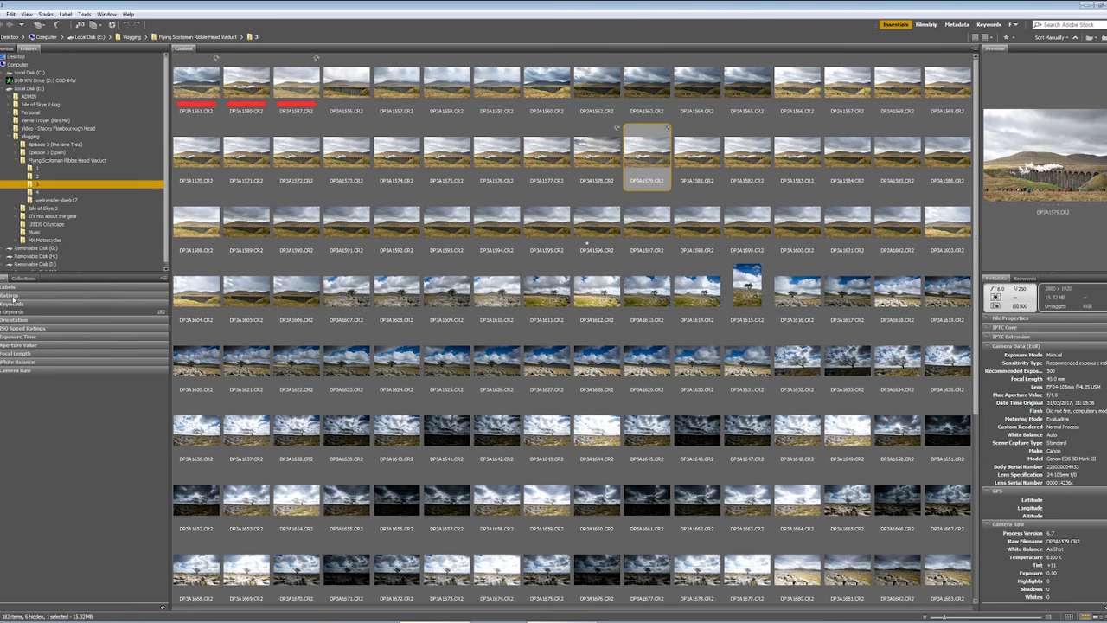
pyautogui.click(15, 286)
pyautogui.click(16, 302)
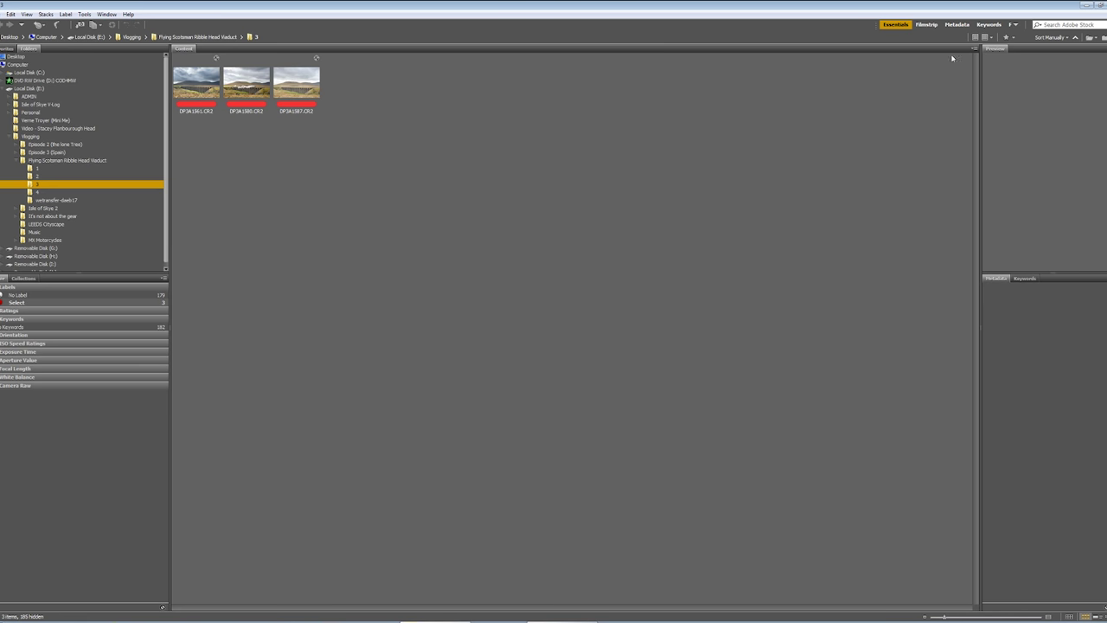
pyautogui.moveTo(362, 146); pyautogui.dragTo(173, 54)
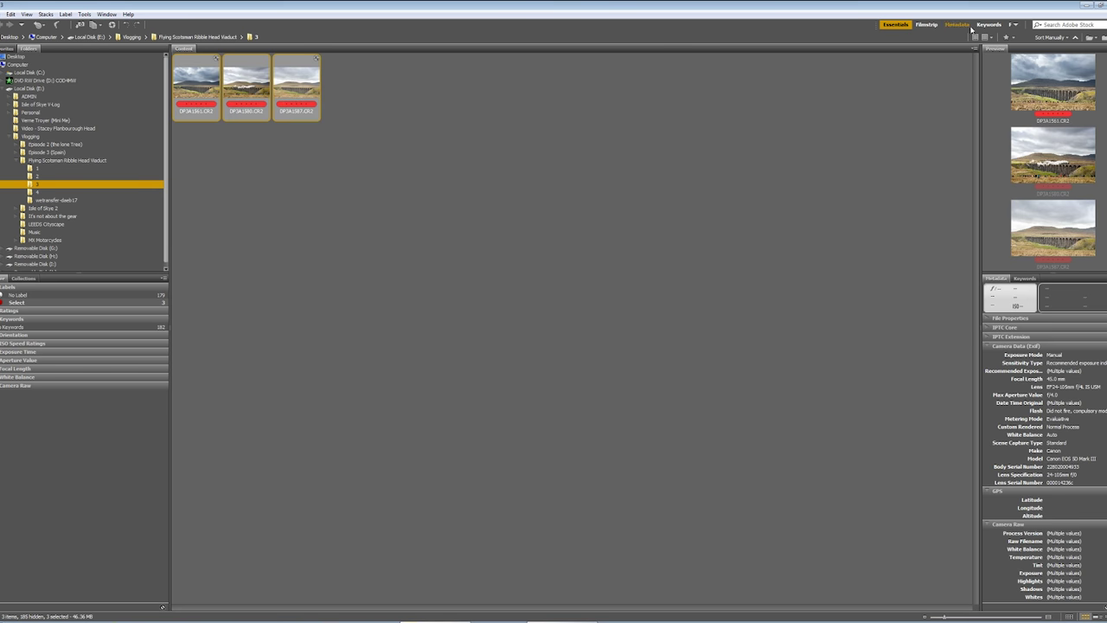
# Open the three photos in Camera Raw and try the Auto and As Shot white balance presets
pyautogui.hotkey('ctrl', 'F2')
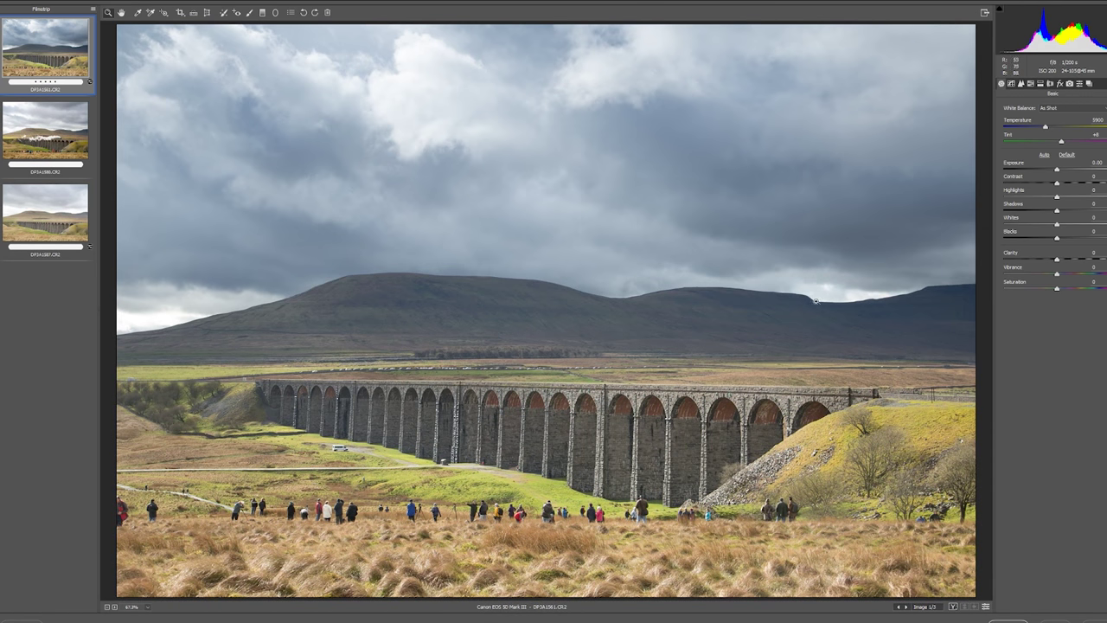
pyautogui.click(1055, 108)
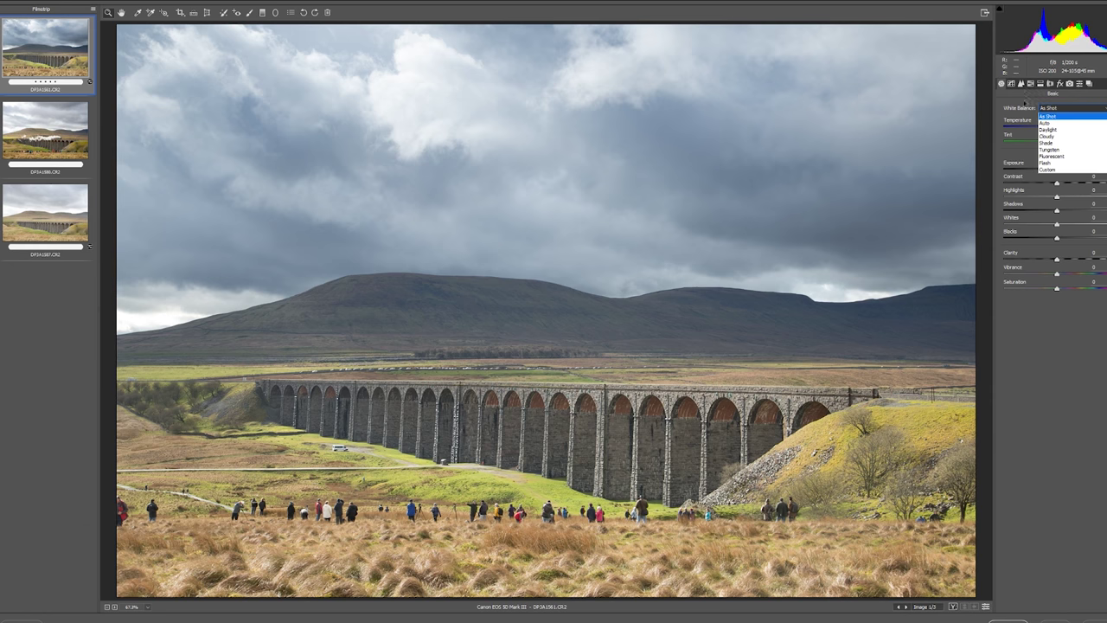
pyautogui.click(1057, 122)
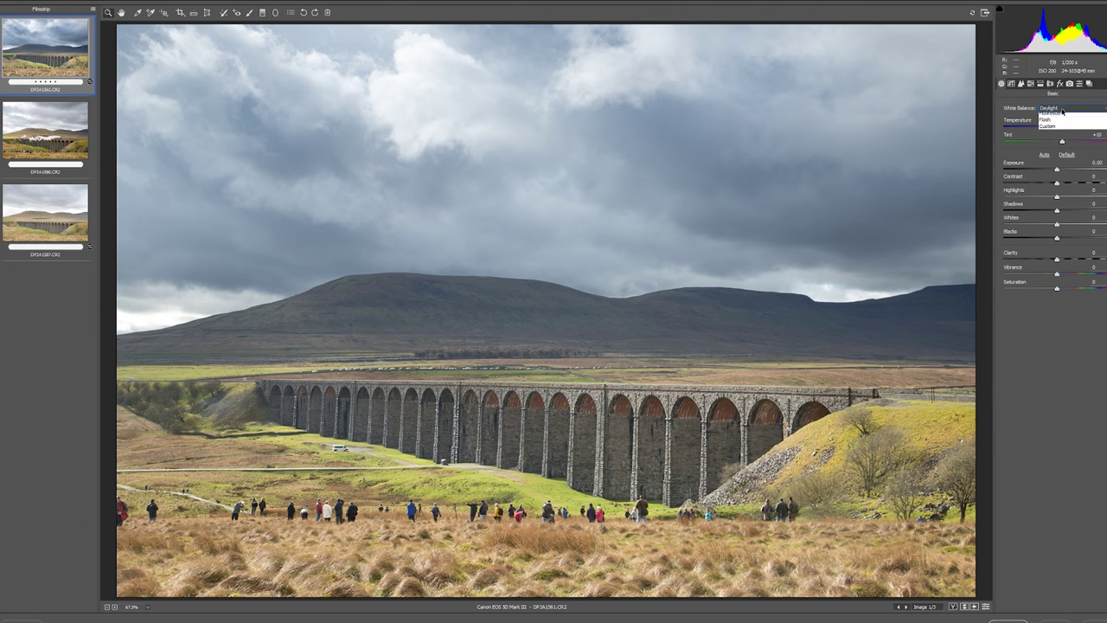
pyautogui.click(1059, 108)
pyautogui.click(1061, 115)
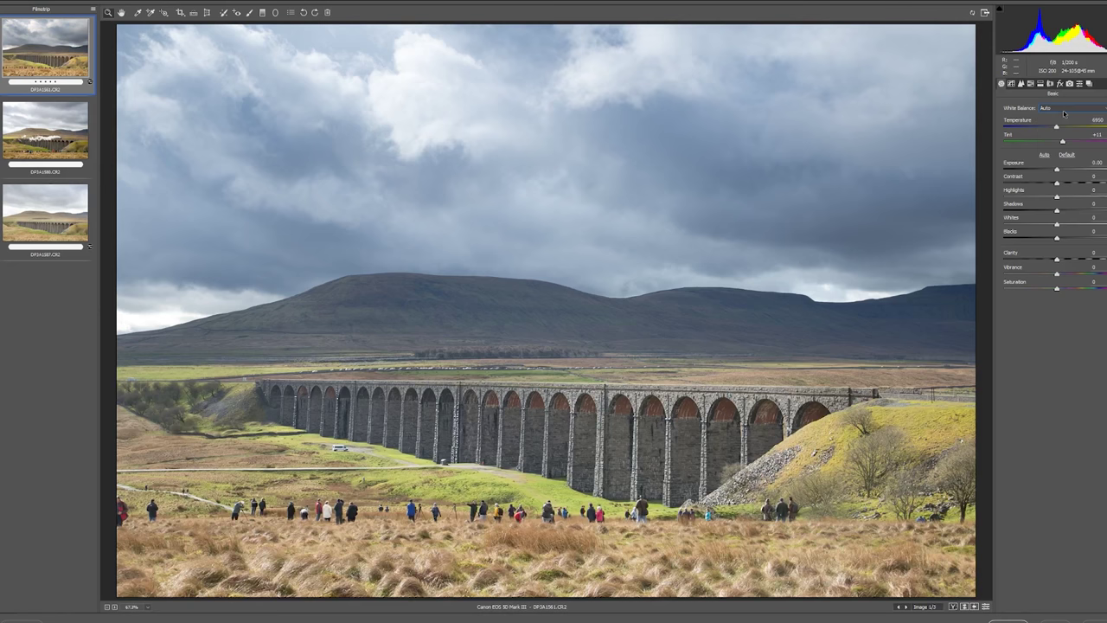
pyautogui.click(1062, 108)
pyautogui.click(1063, 109)
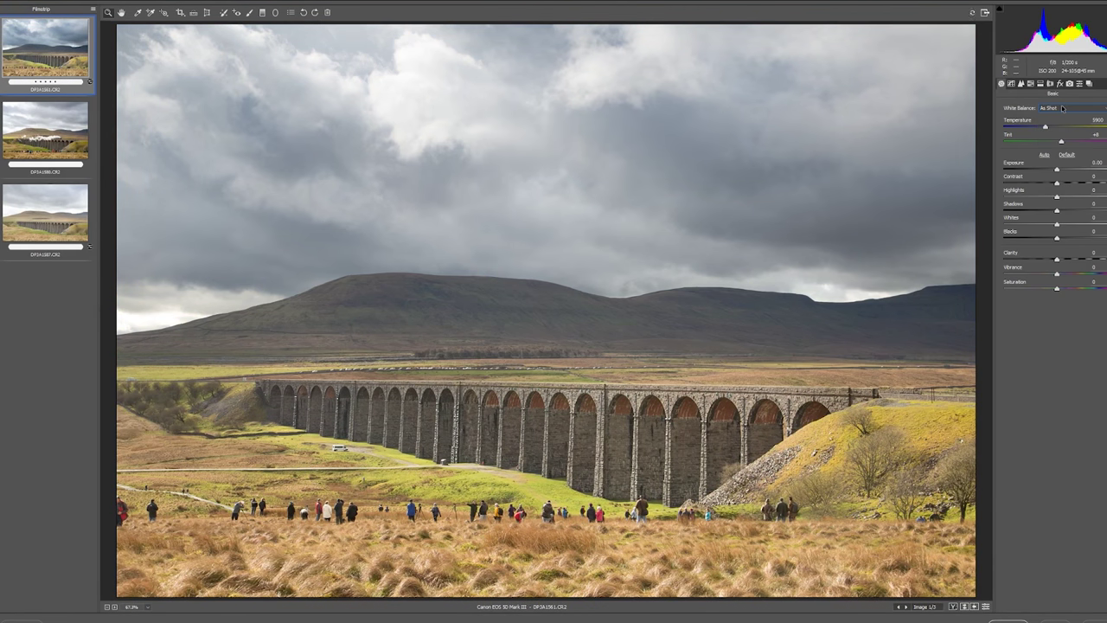
# Warm the first photo's white balance to a Temperature of about 6700
pyautogui.scroll(-1, 1070, 110)
pyautogui.scroll(1, 1070, 110)
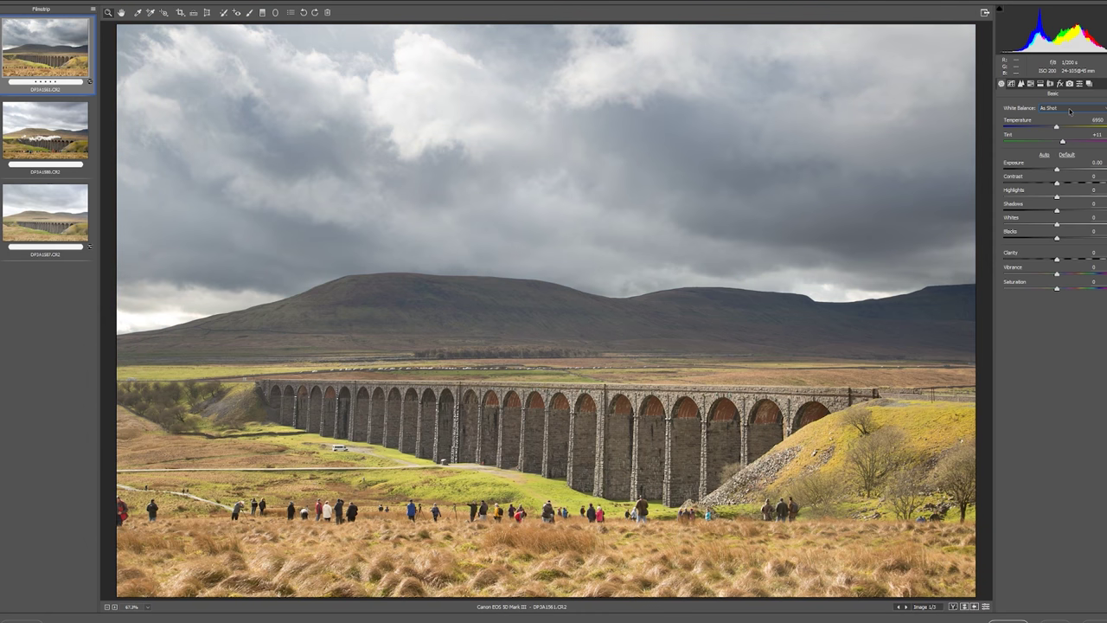
pyautogui.click(1054, 127)
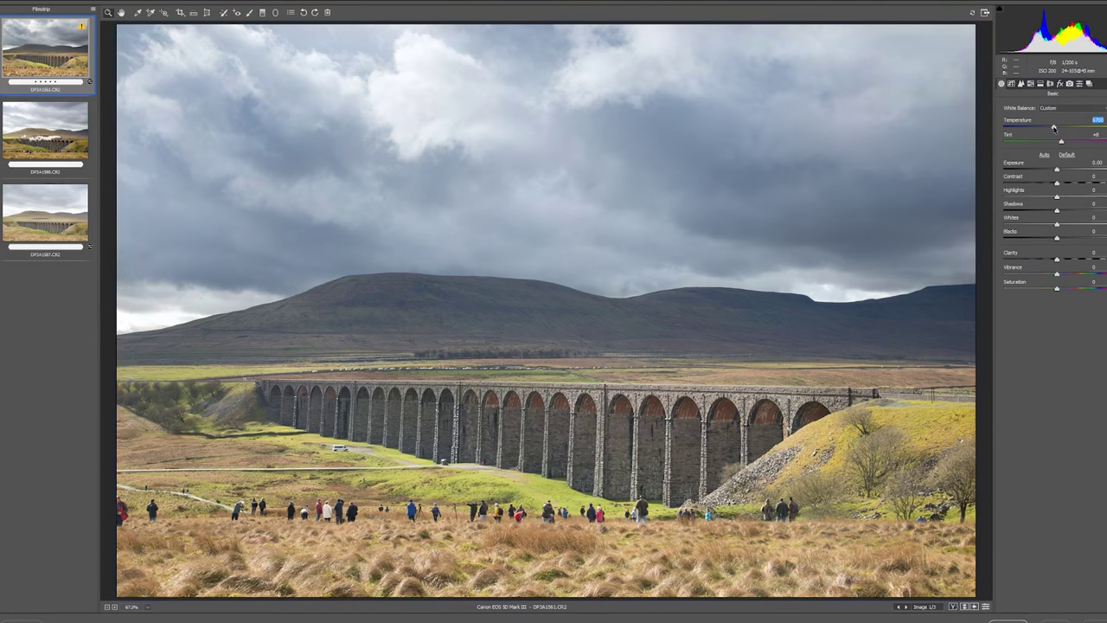
pyautogui.click(137, 12)
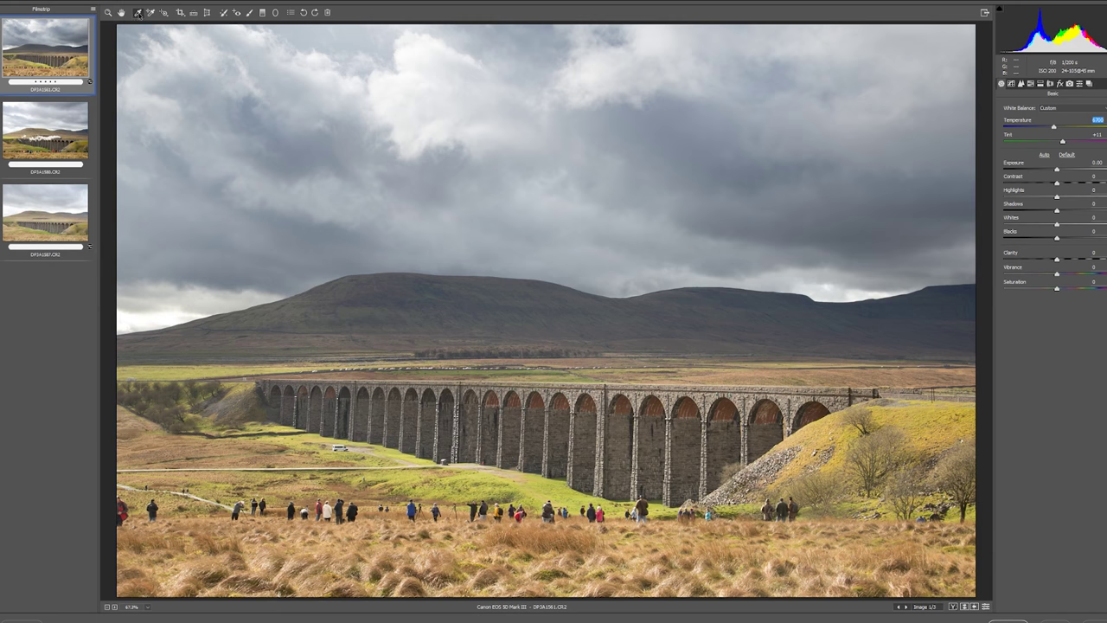
# Sample white balance from a neutral spot, then set Highlights -94 and Shadows +67
pyautogui.click(440, 136)
pyautogui.click(616, 141)
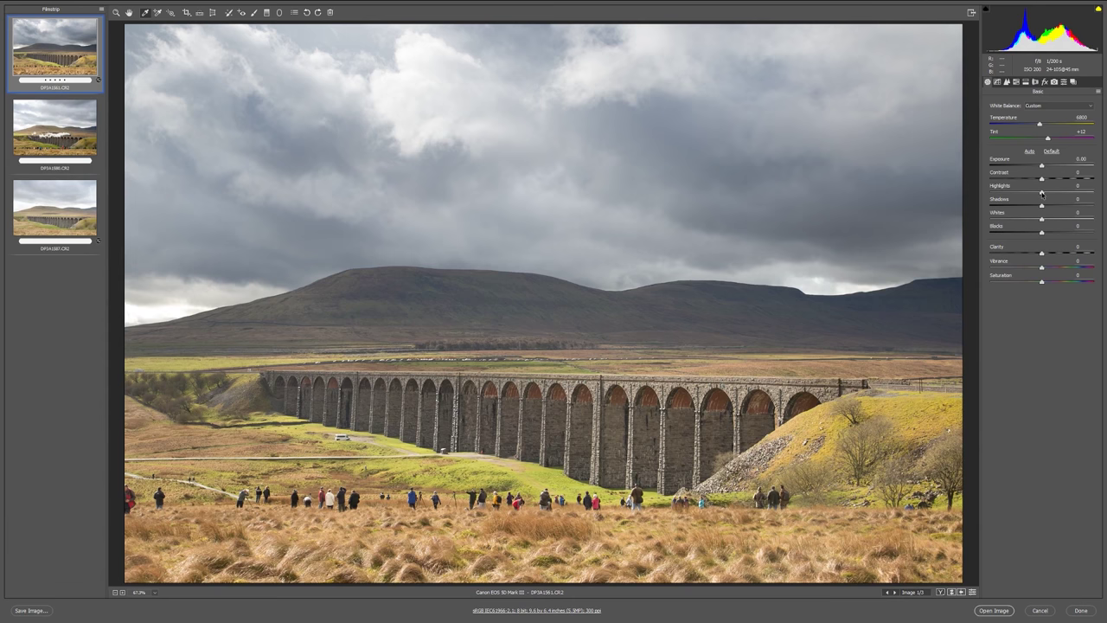
pyautogui.moveTo(1004, 196); pyautogui.dragTo(993, 192)
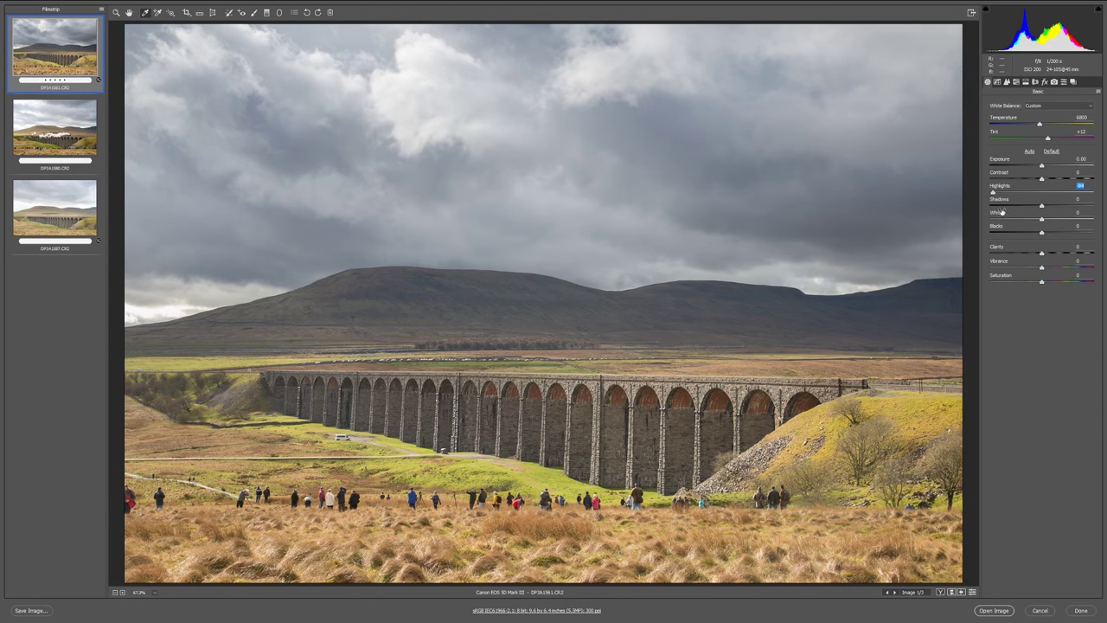
pyautogui.moveTo(1042, 207); pyautogui.dragTo(1080, 207)
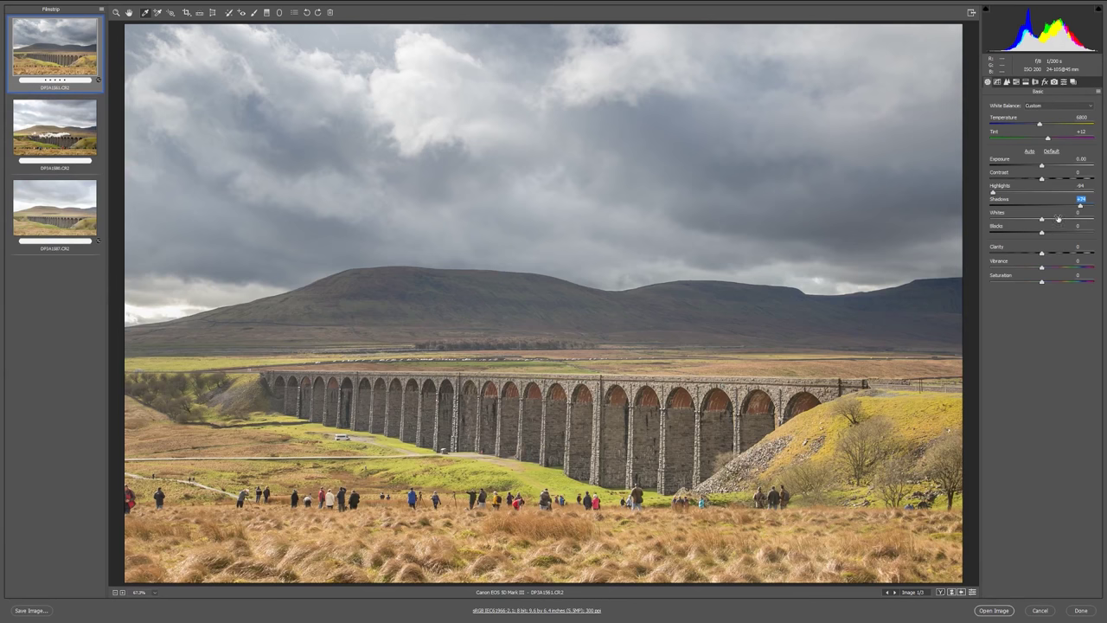
pyautogui.moveTo(1079, 206); pyautogui.dragTo(1076, 206)
# Set Whites +41 and Blacks -38, trying extra Contrast before resetting it to zero
pyautogui.click(1043, 221)
pyautogui.moveTo(1044, 220); pyautogui.dragTo(1024, 233)
pyautogui.click(1041, 233)
pyautogui.click(1062, 222)
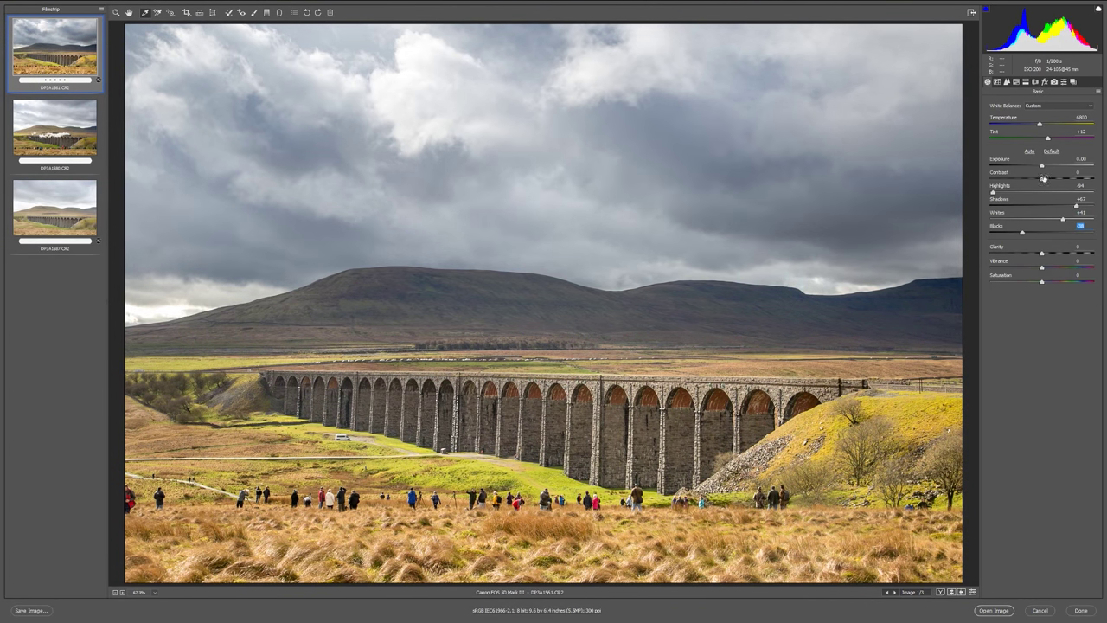
pyautogui.moveTo(1044, 178); pyautogui.dragTo(1079, 184)
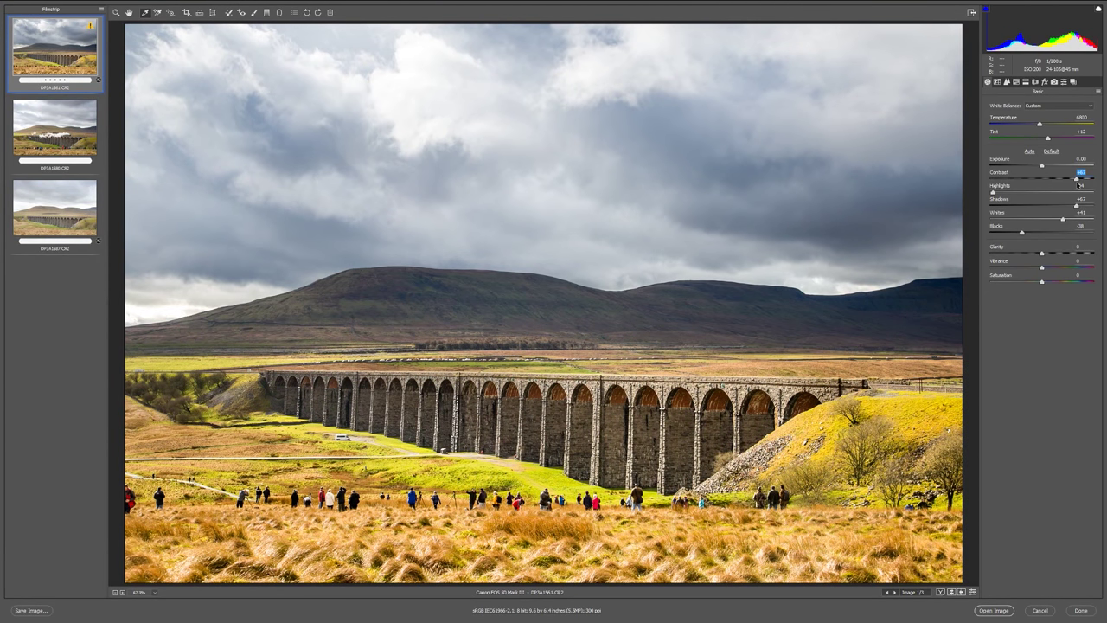
pyautogui.click(1080, 185)
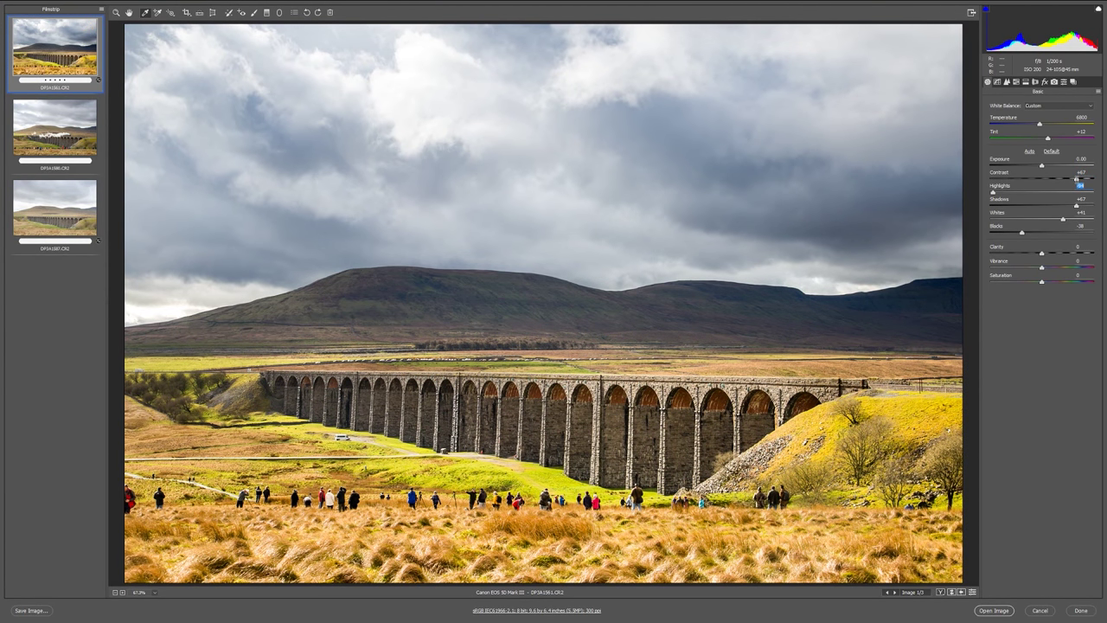
pyautogui.doubleClick(1077, 178)
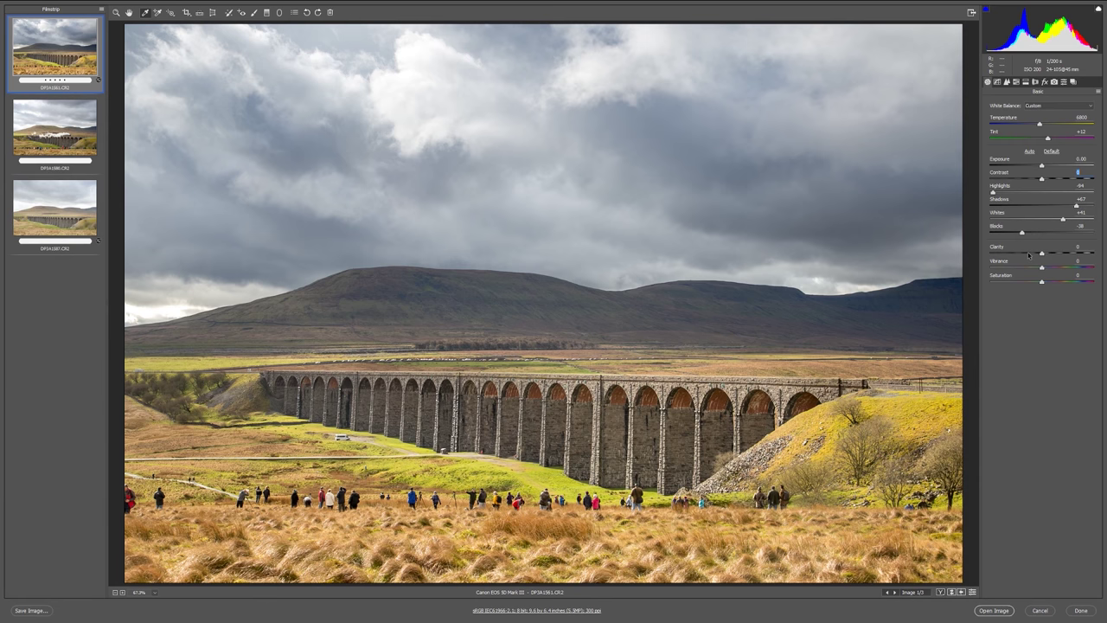
# Add Clarity +10 and Vibrance 10
pyautogui.moveTo(1042, 254); pyautogui.dragTo(1050, 255)
pyautogui.click(1082, 260)
pyautogui.write('10')
# Drag a graduated filter down the sky with Exposure -0.30, Highlights -91 and Clarity +34
pyautogui.click(266, 12)
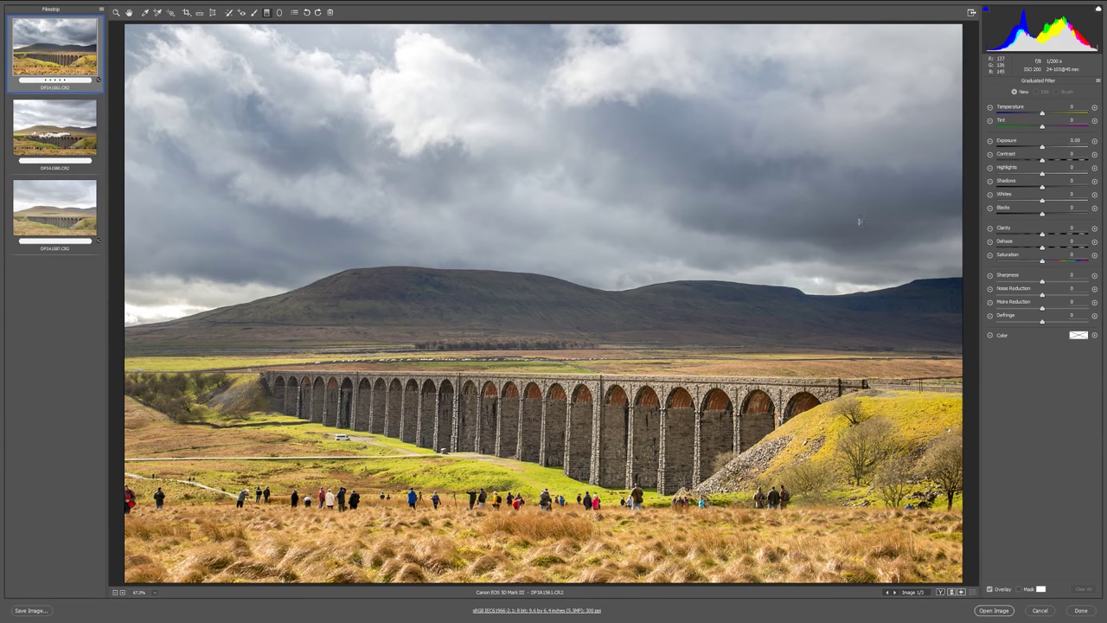
pyautogui.click(1043, 148)
pyautogui.moveTo(1042, 173); pyautogui.dragTo(1015, 174)
pyautogui.moveTo(569, 189); pyautogui.dragTo(571, 264)
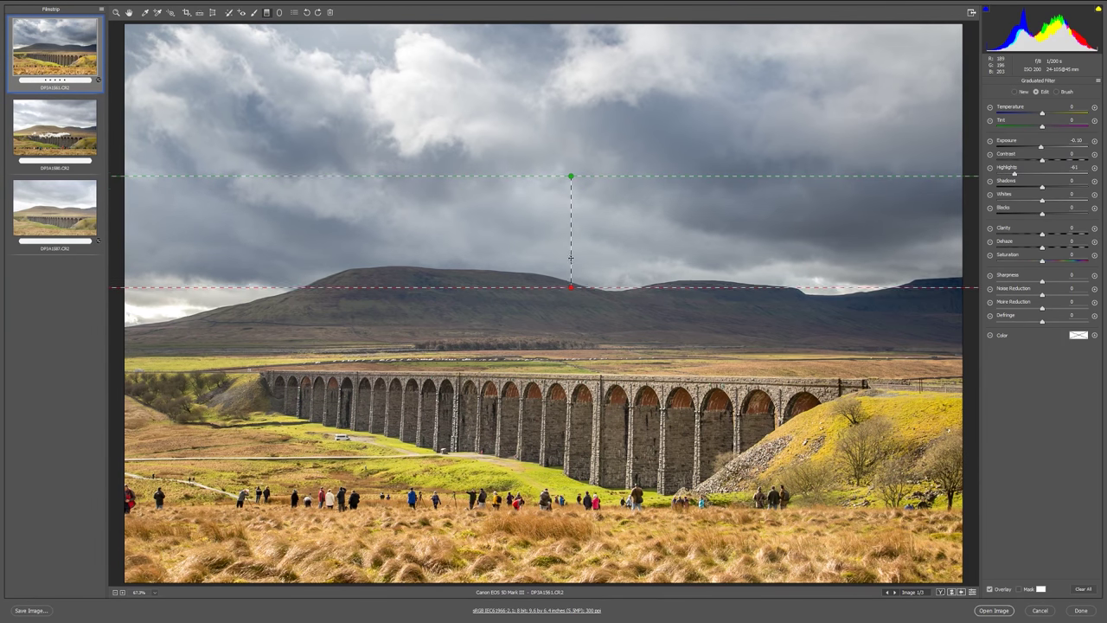
pyautogui.doubleClick(1015, 174)
pyautogui.moveTo(1042, 172); pyautogui.dragTo(1058, 187)
pyautogui.moveTo(1053, 236); pyautogui.dragTo(1038, 216)
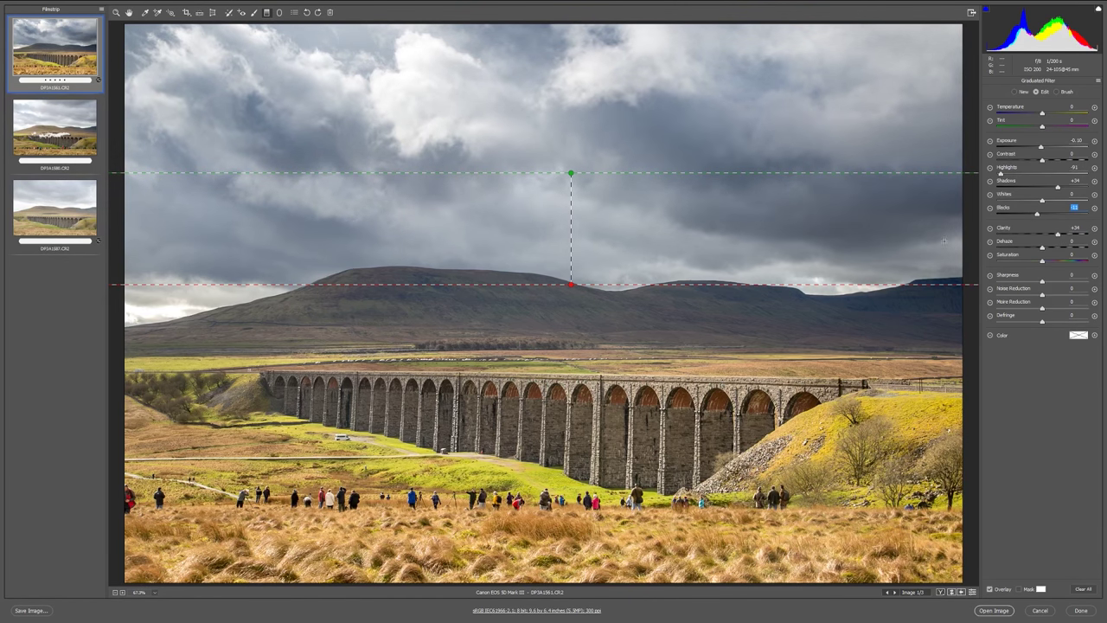
pyautogui.moveTo(569, 244); pyautogui.dragTo(571, 224)
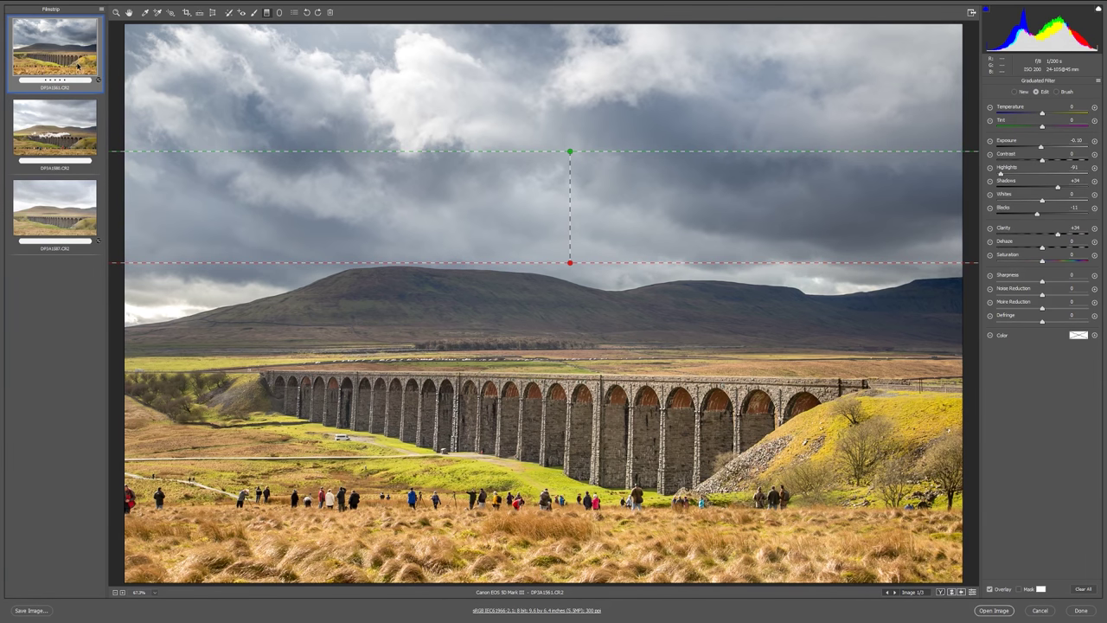
# Select all three photos and open the Synchronize dialog
pyautogui.hotkey('ctrl', 'a')
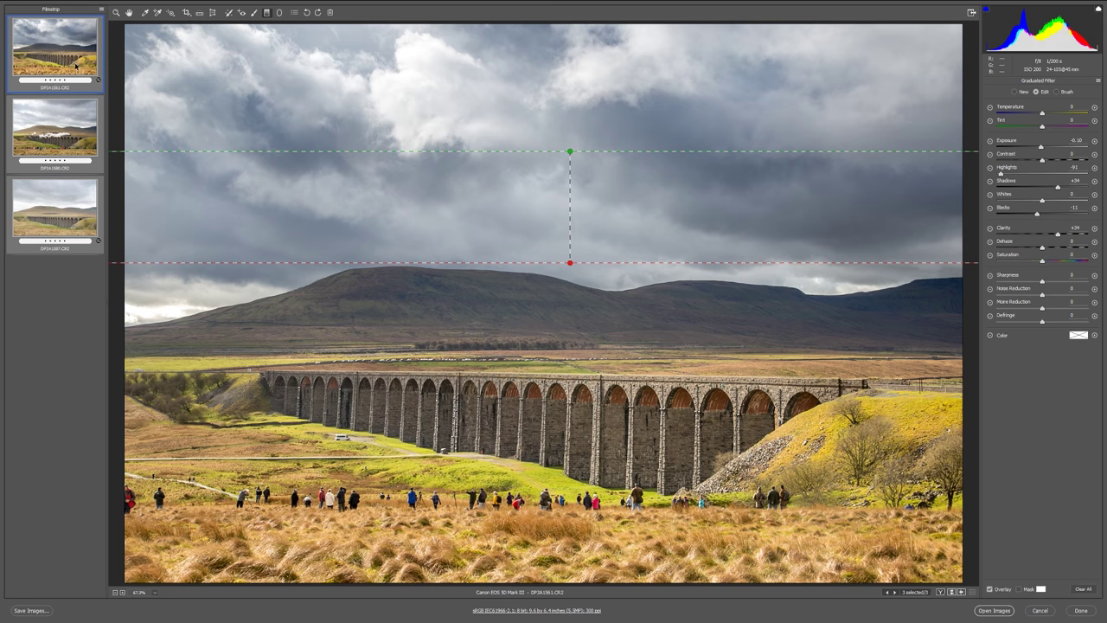
pyautogui.press('alt')
pyautogui.hotkey('alt', 's')
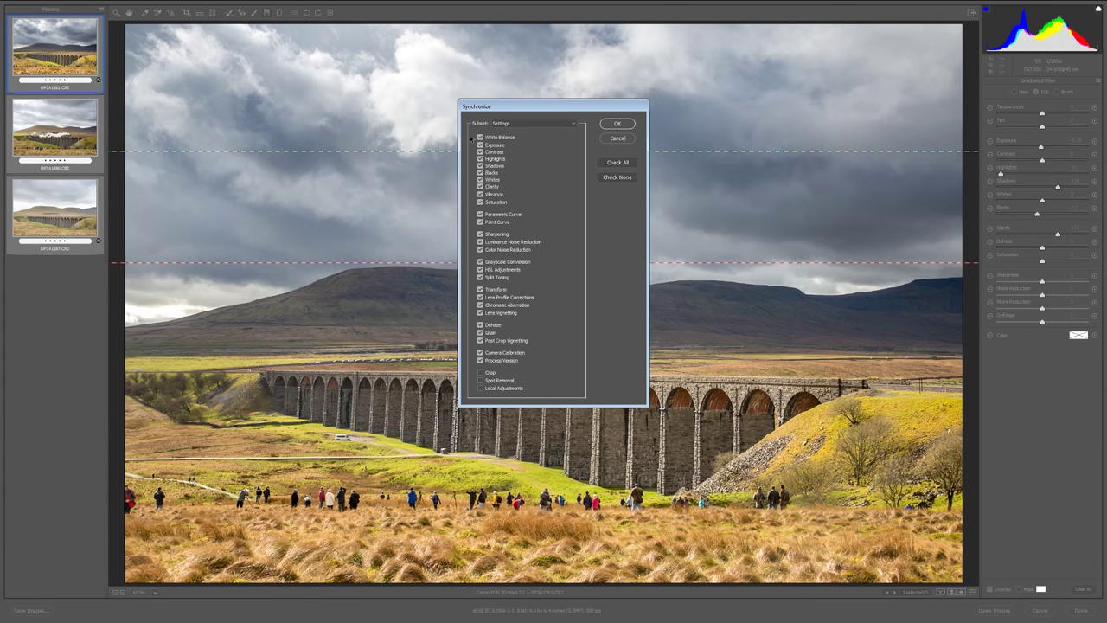
# Synchronize Everything from the first photo to all three, then view the steam-train frame
pyautogui.click(523, 123)
pyautogui.click(525, 126)
pyautogui.click(618, 124)
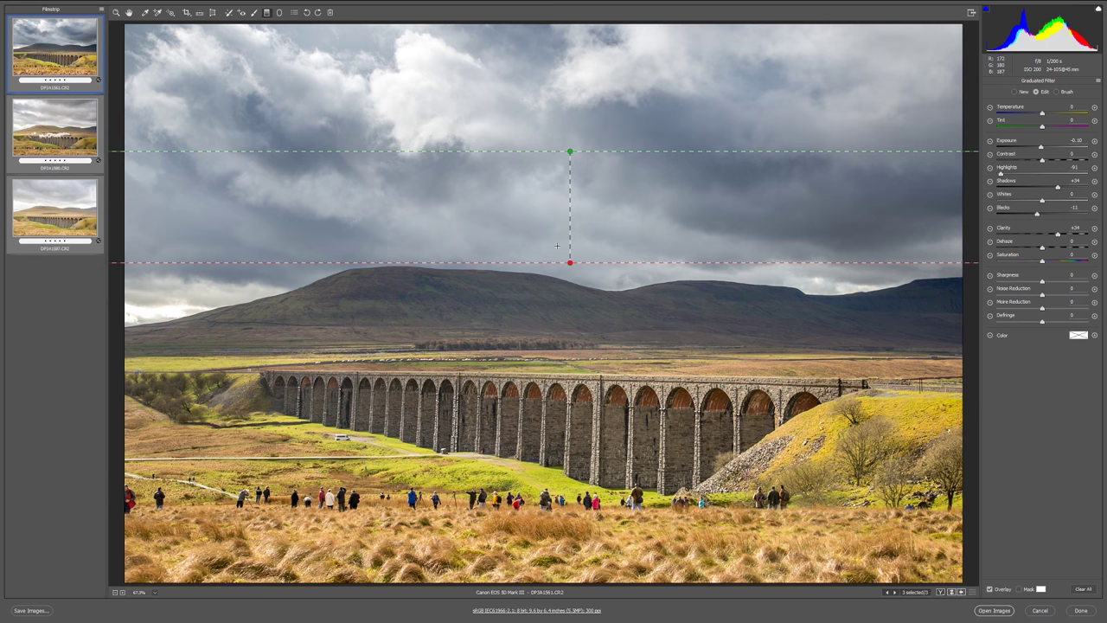
pyautogui.click(55, 127)
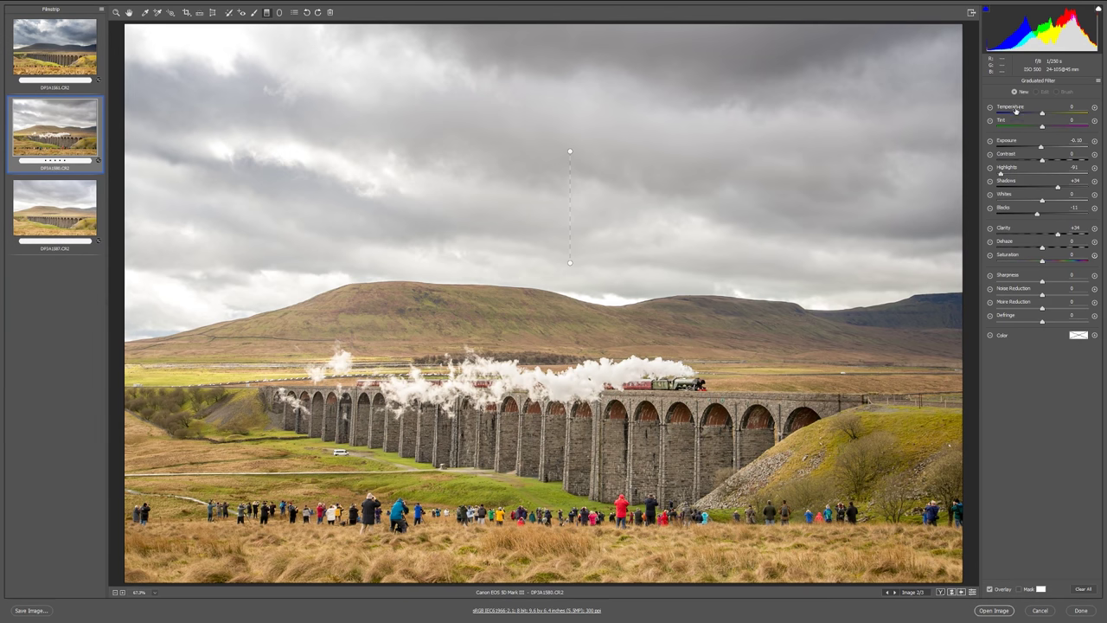
# Try a white balance preset on the steam-train photo, revert to As Shot, and warm it to 6400
pyautogui.click(116, 13)
pyautogui.click(1059, 105)
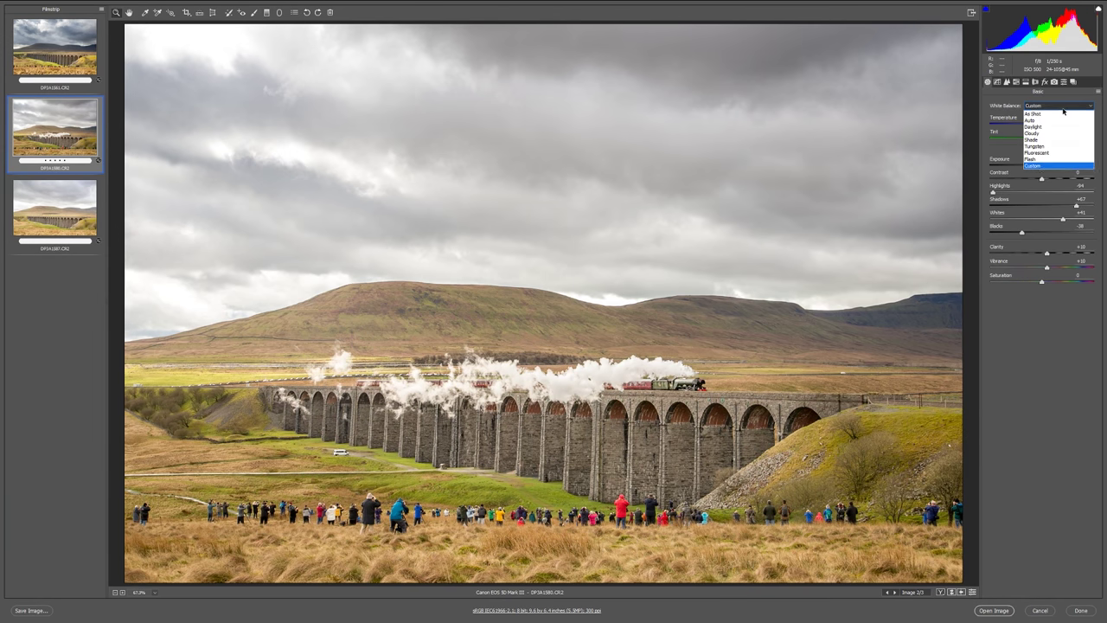
pyautogui.click(1050, 113)
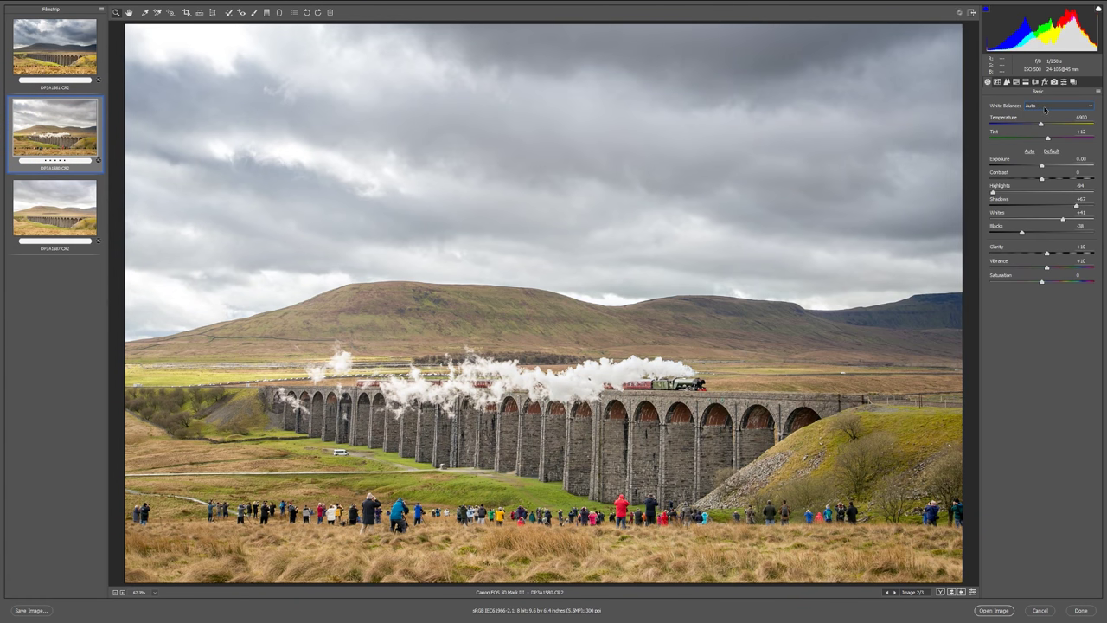
pyautogui.hotkey('ctrl', 'z')
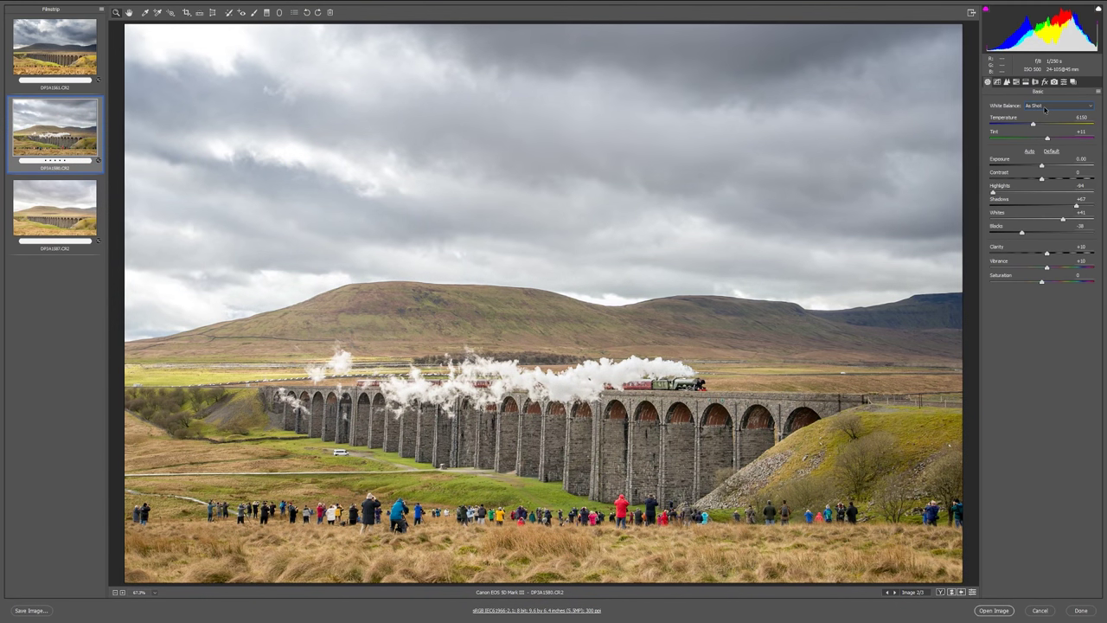
pyautogui.click(1035, 125)
pyautogui.moveTo(1036, 126); pyautogui.dragTo(1038, 127)
pyautogui.click(993, 192)
pyautogui.click(254, 12)
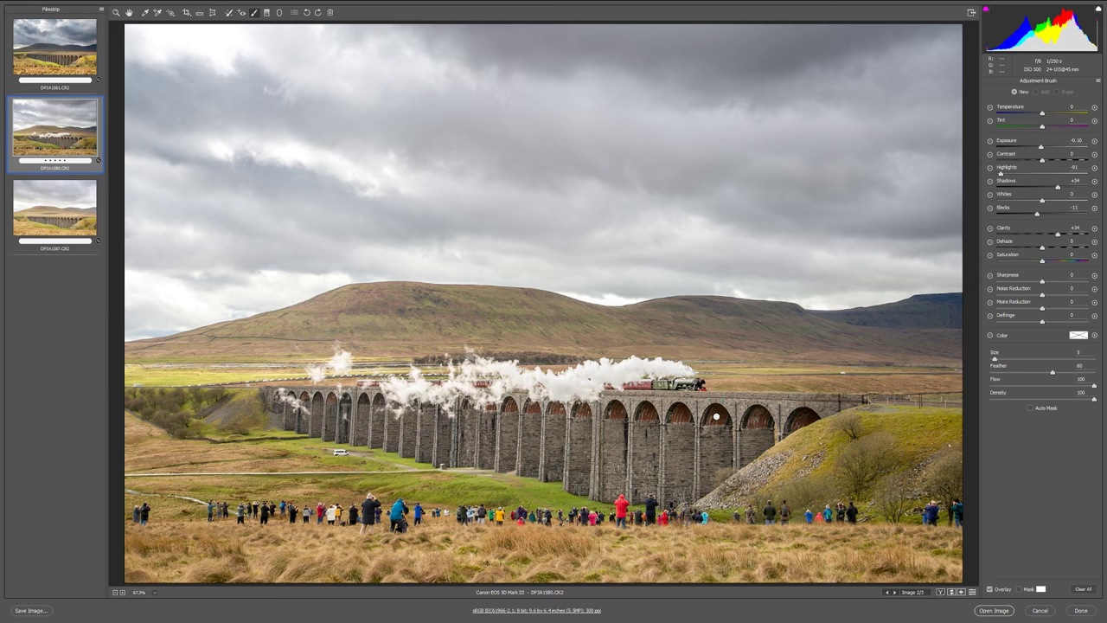
# Paint a brightening adjustment-brush mask over the viaduct arches, clearing and repainting it
pyautogui.click(1095, 141)
pyautogui.moveTo(1053, 147); pyautogui.dragTo(1053, 188)
pyautogui.click(717, 416)
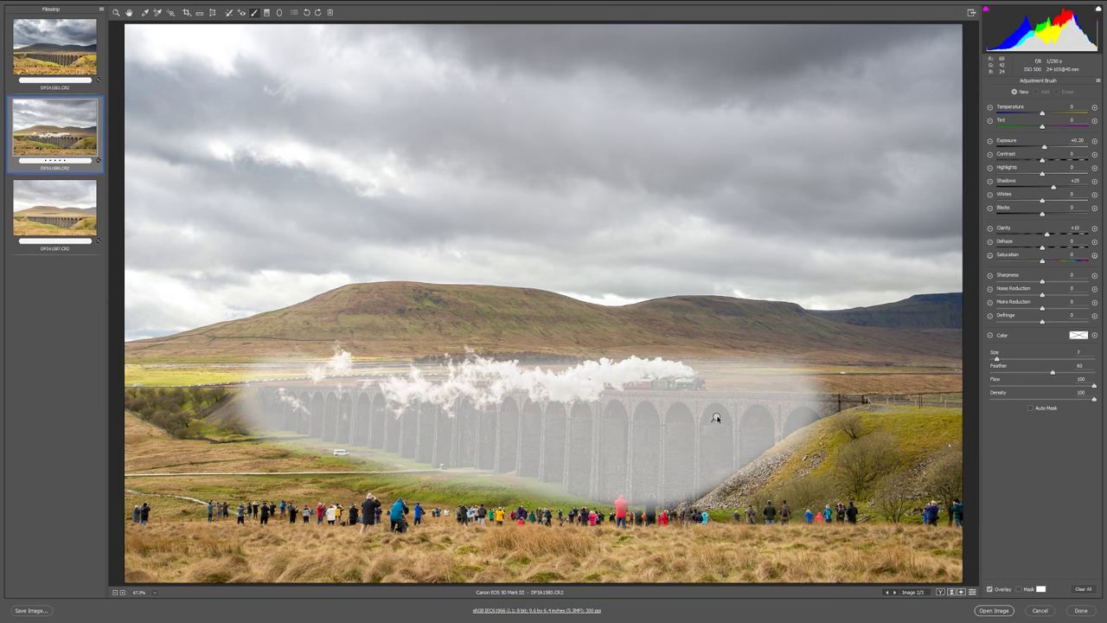
pyautogui.click(716, 418)
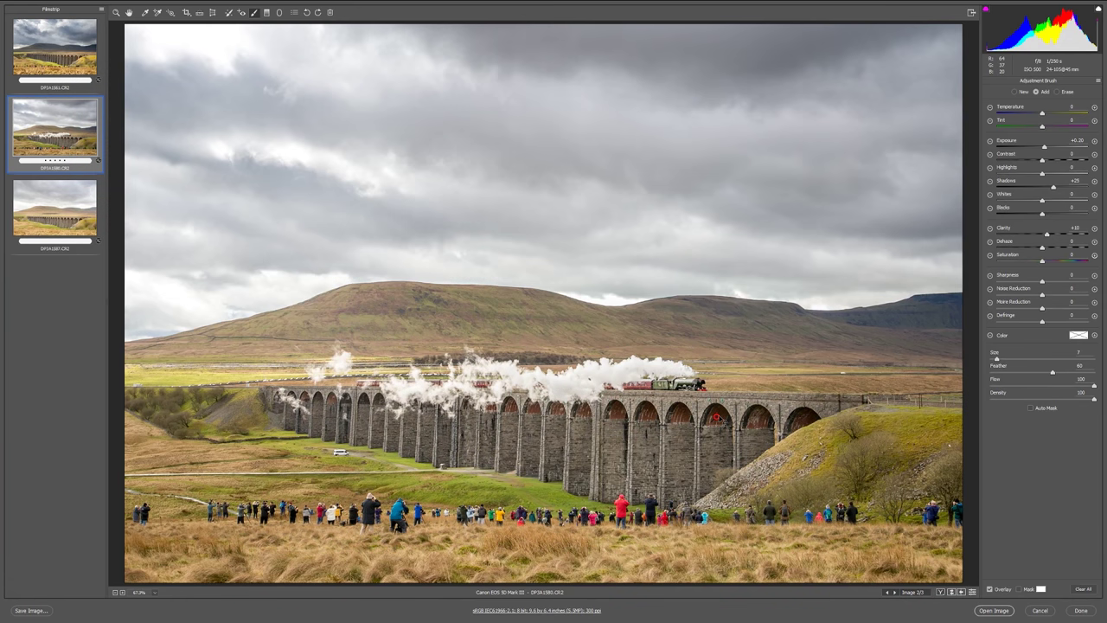
pyautogui.click(1089, 589)
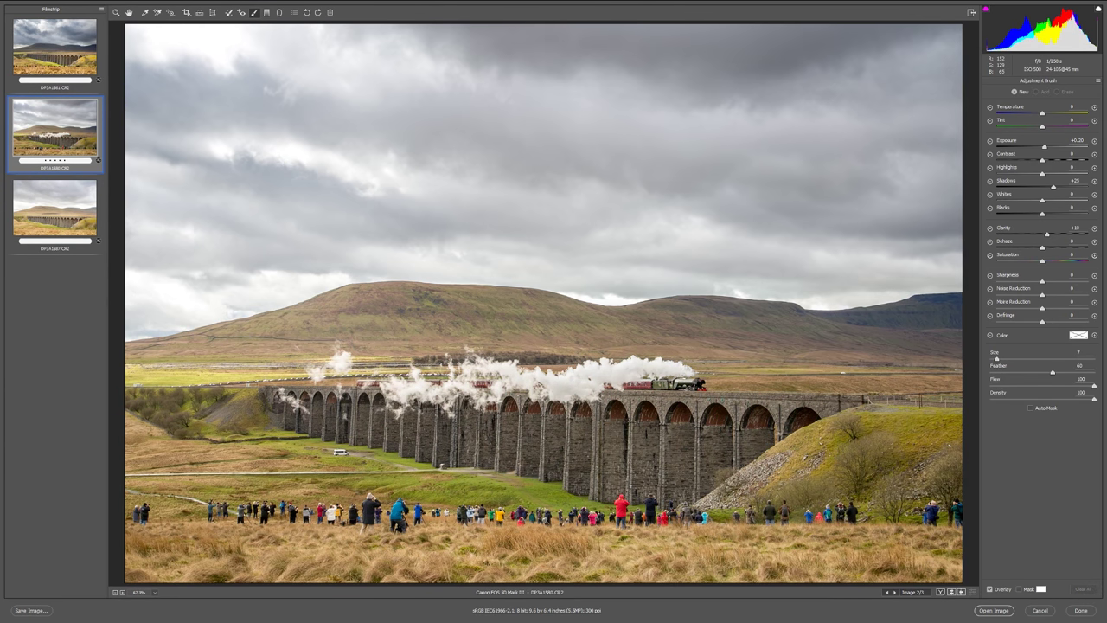
pyautogui.moveTo(762, 492); pyautogui.dragTo(716, 418)
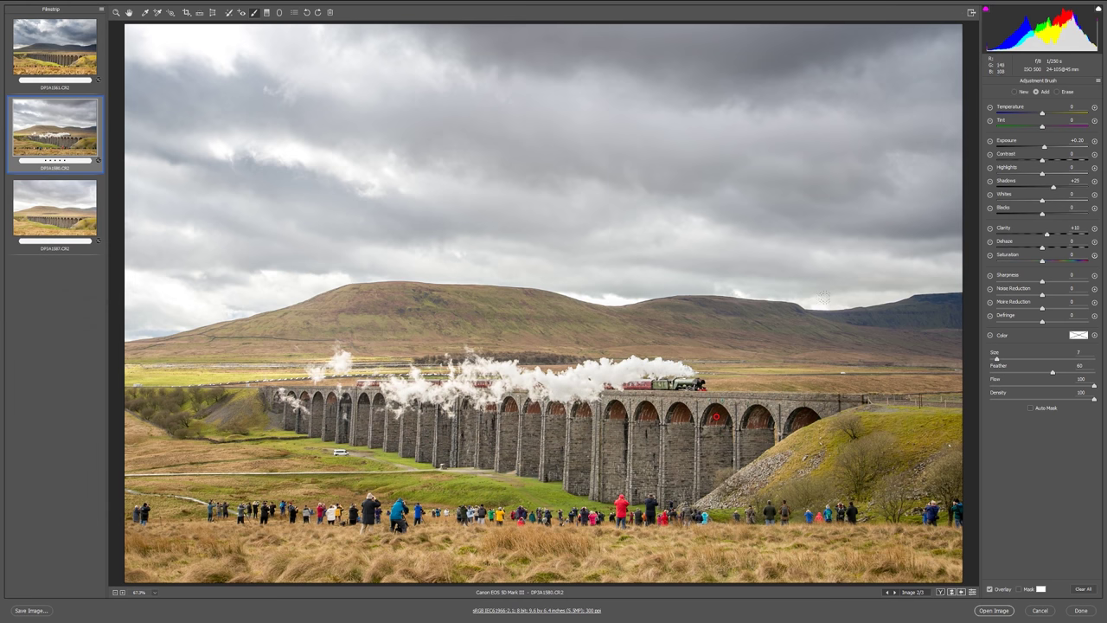
# Set the brush to Shadows +10 and Exposure +0.15, then move to the train-free photo
pyautogui.click(1052, 188)
pyautogui.moveTo(1052, 187); pyautogui.dragTo(1047, 188)
pyautogui.moveTo(1045, 147); pyautogui.dragTo(1044, 147)
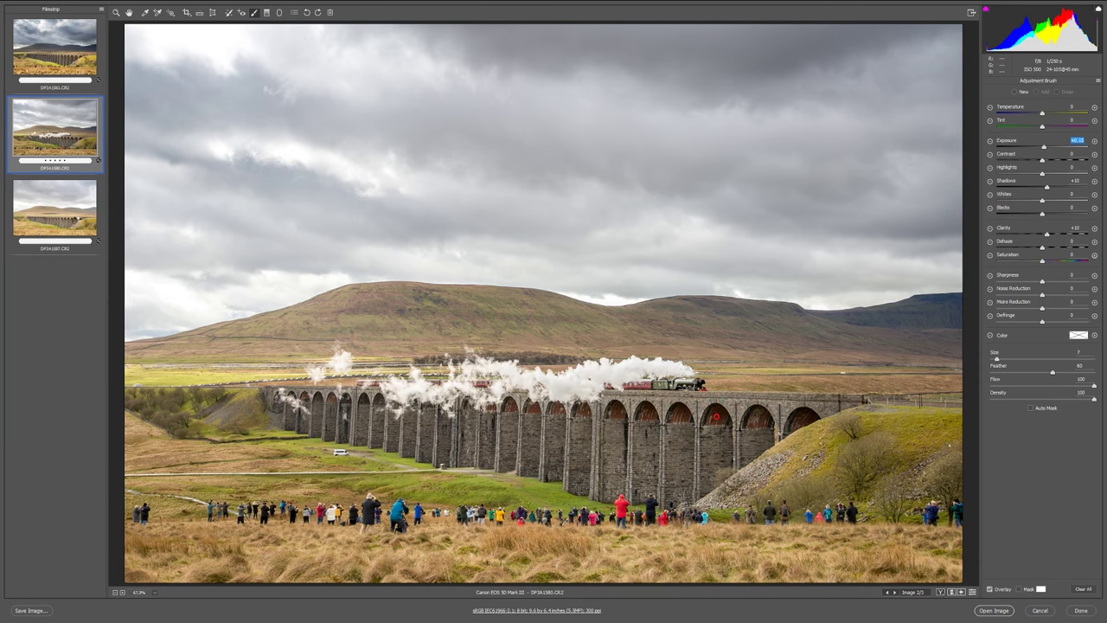
pyautogui.press('Down')
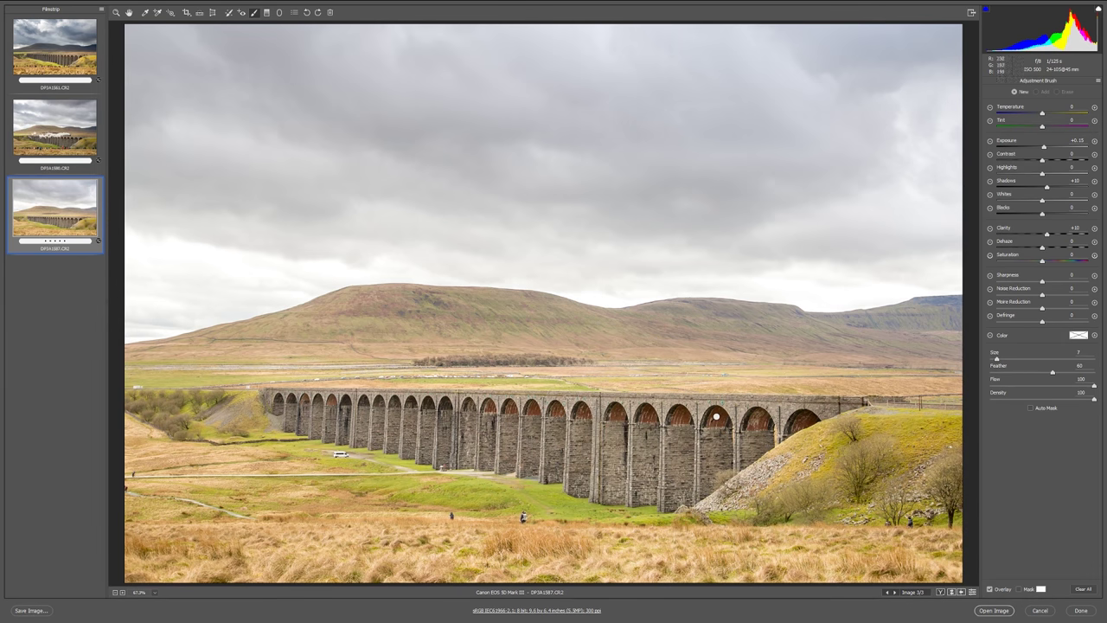
# Select all three edited photos in the filmstrip and open them in Photoshop
pyautogui.click(77, 152)
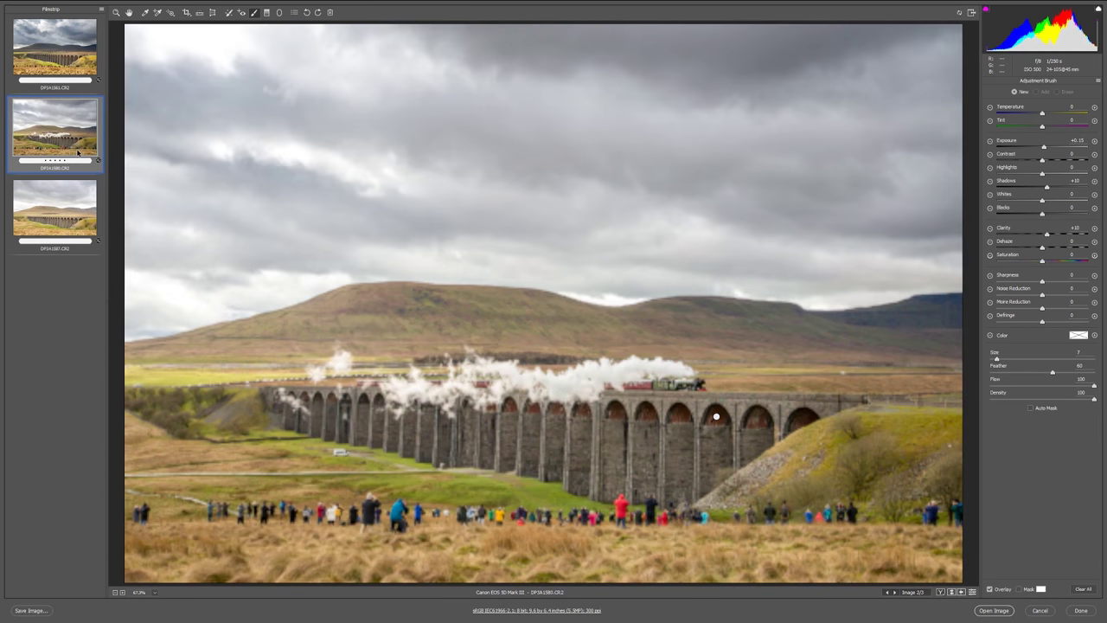
pyautogui.click(77, 212)
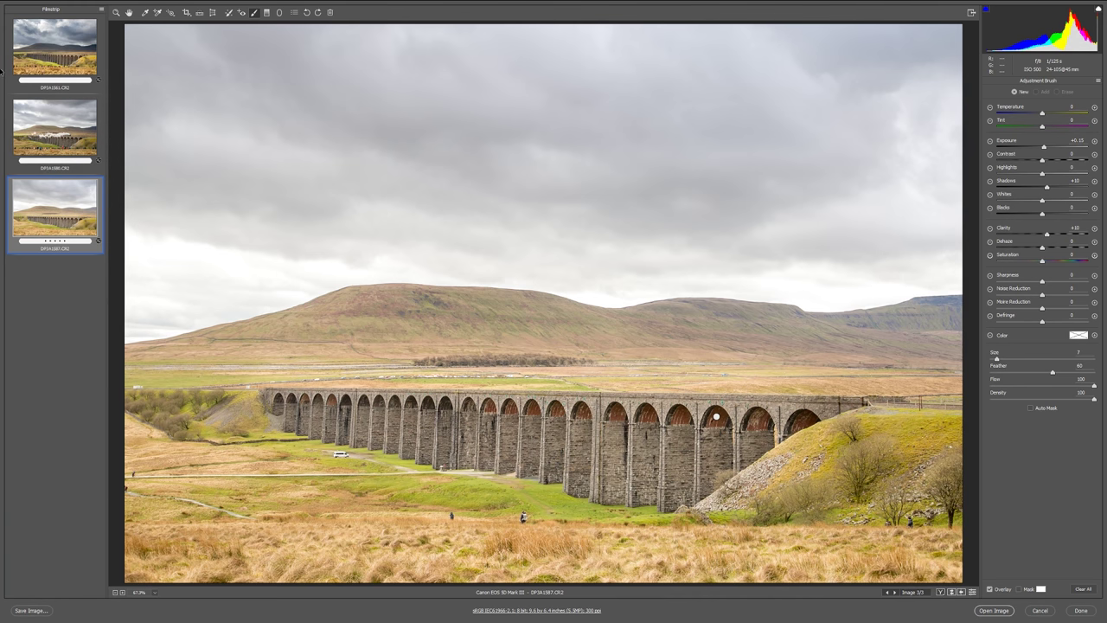
pyautogui.keyDown('shift'); pyautogui.click(71, 71); pyautogui.keyUp('shift')
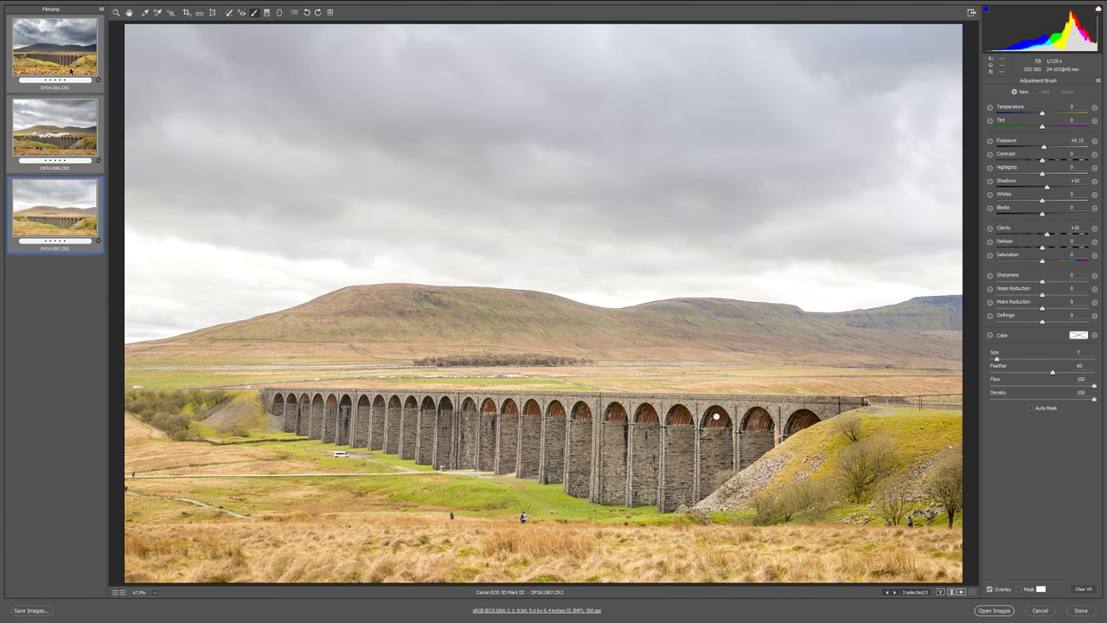
pyautogui.click(994, 610)
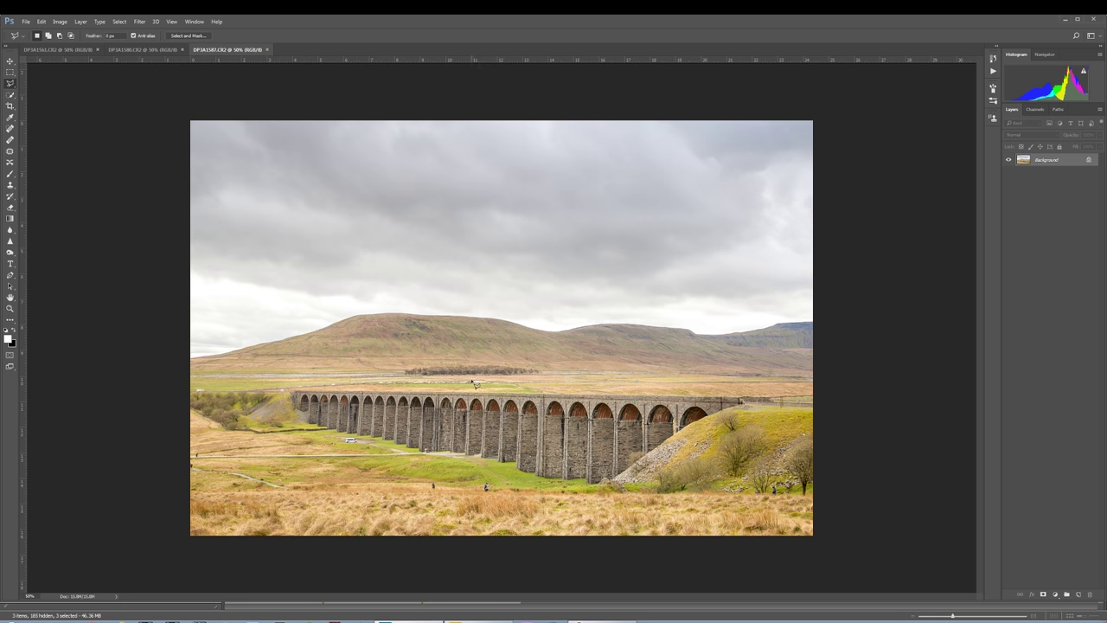
# Drag the steam-train photo into DP3A1587 as a new layer and close its original without saving
pyautogui.click(144, 48)
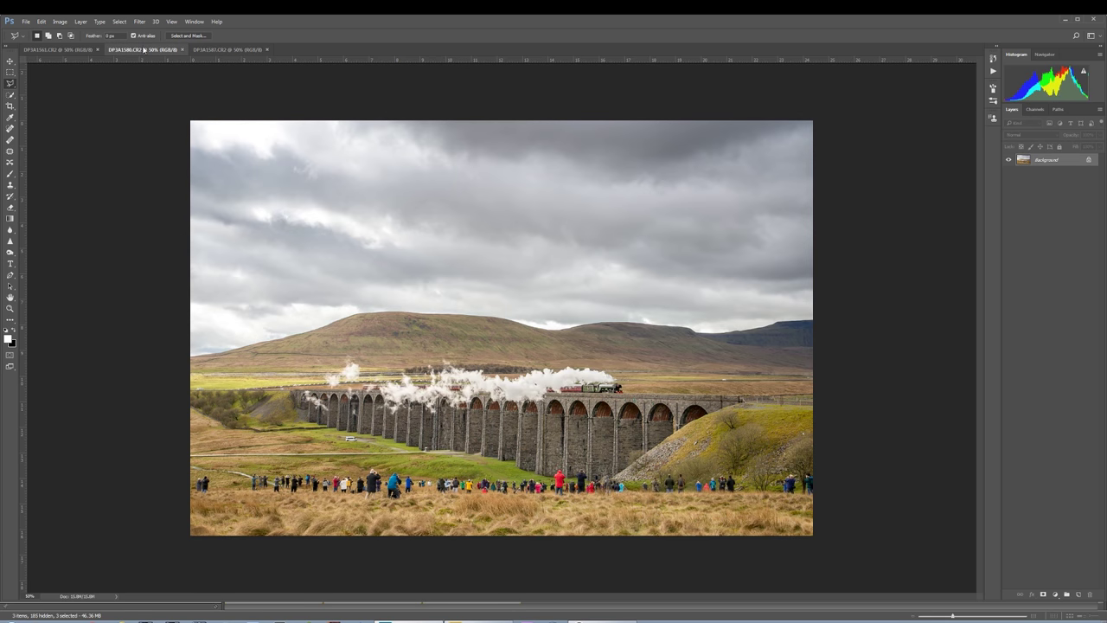
pyautogui.moveTo(143, 49); pyautogui.dragTo(747, 302)
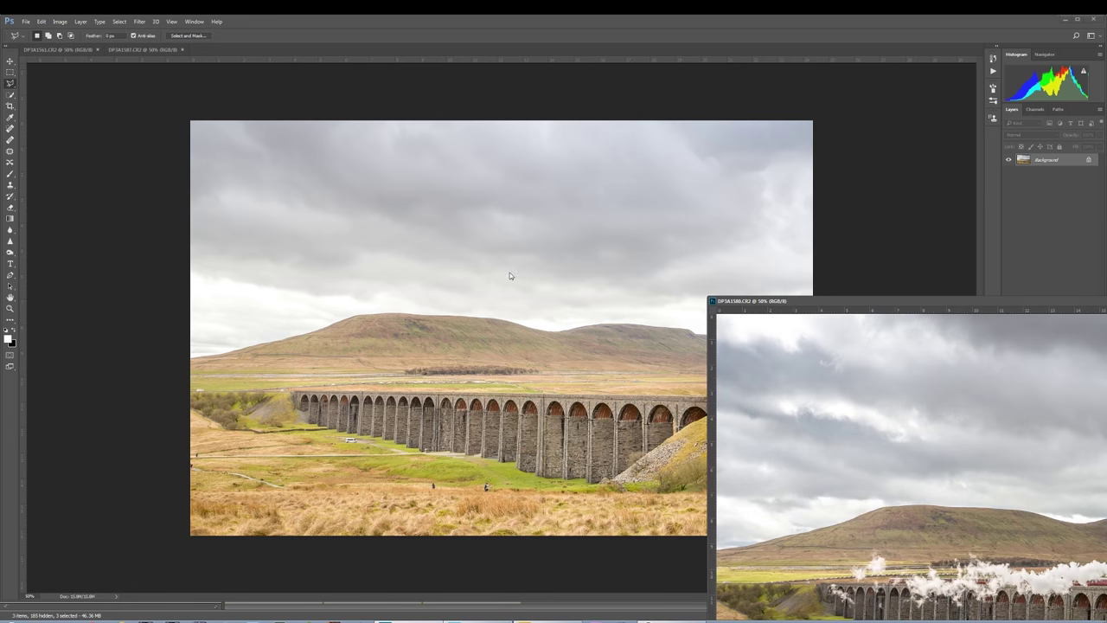
pyautogui.press('v')
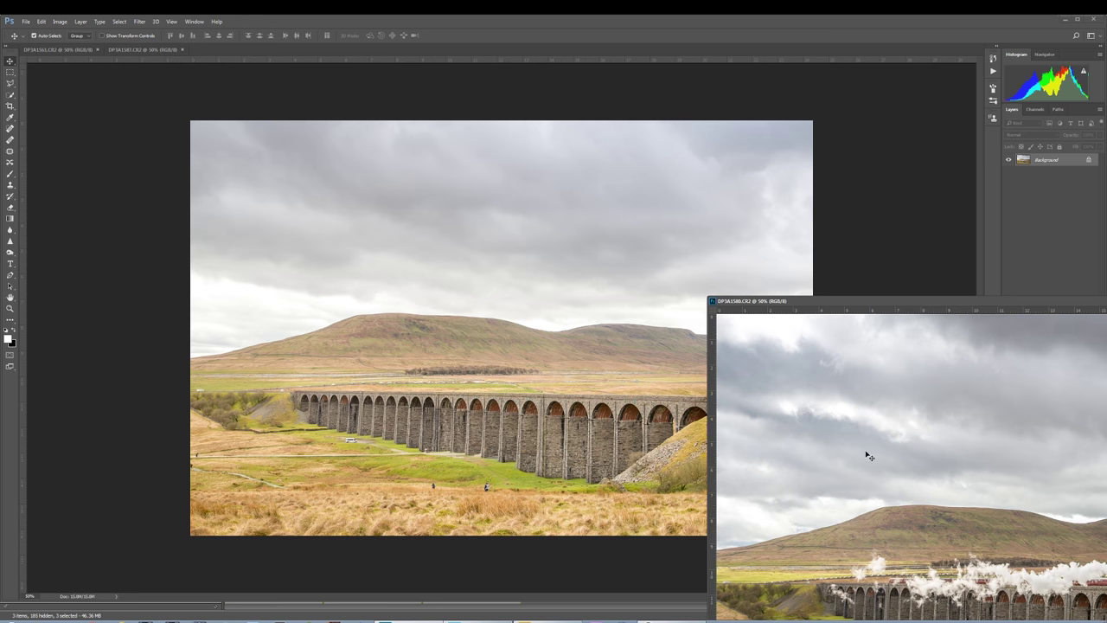
pyautogui.click(542, 348)
pyautogui.moveTo(542, 349); pyautogui.dragTo(347, 263)
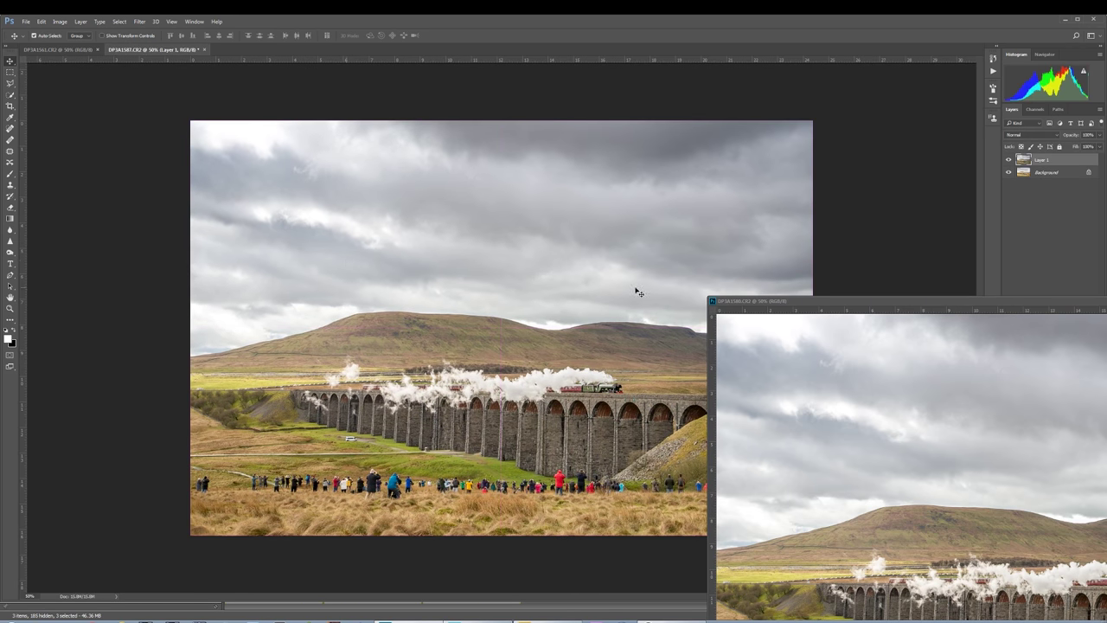
pyautogui.hotkey('ctrl', 'z')
pyautogui.hotkey('ctrl', 'w')
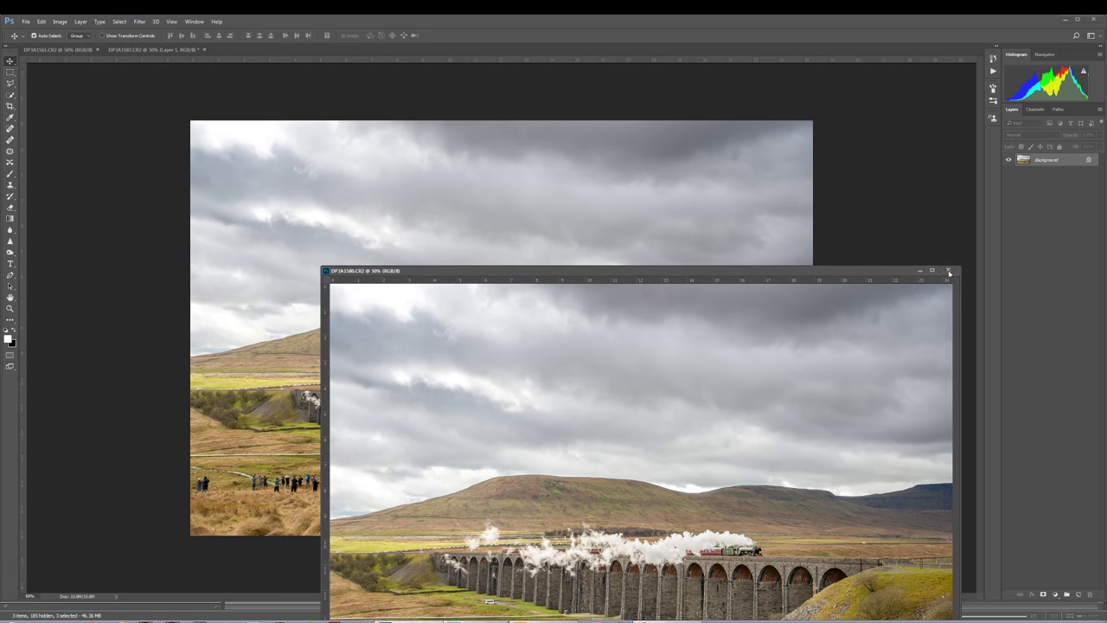
pyautogui.click(566, 240)
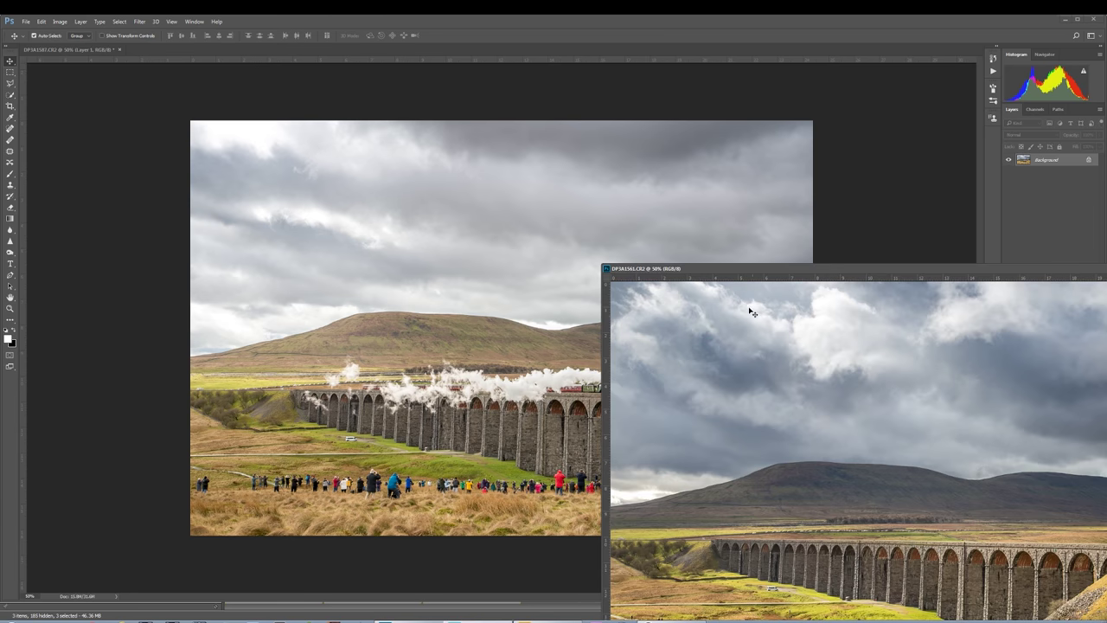
# Drag the dramatic-sky photo in as another layer and close its source window
pyautogui.moveTo(469, 238); pyautogui.dragTo(324, 162)
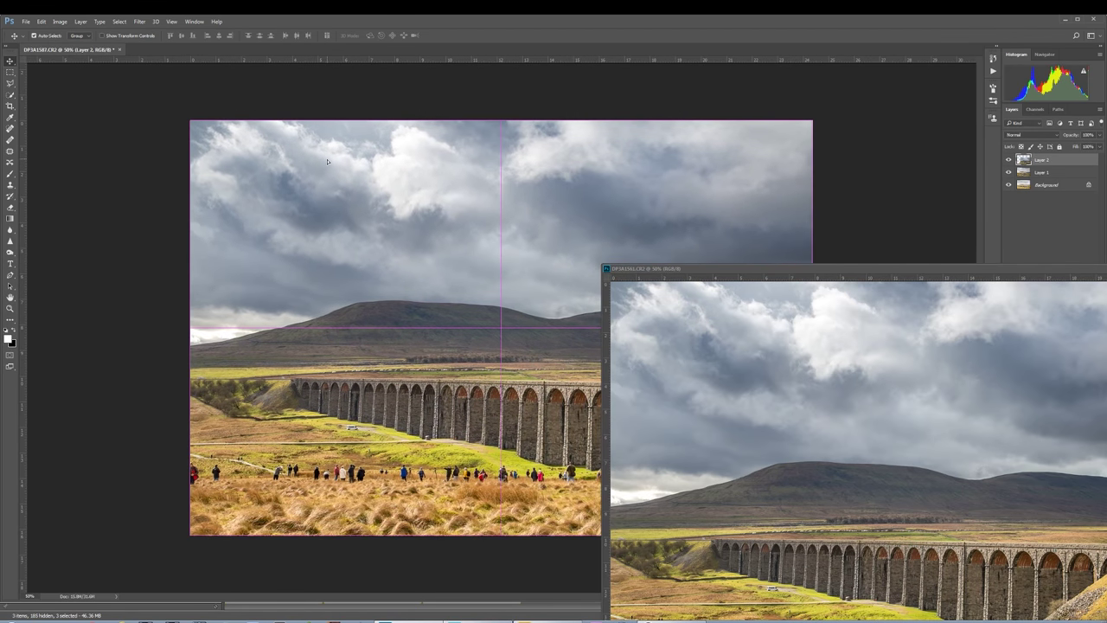
pyautogui.click(699, 258)
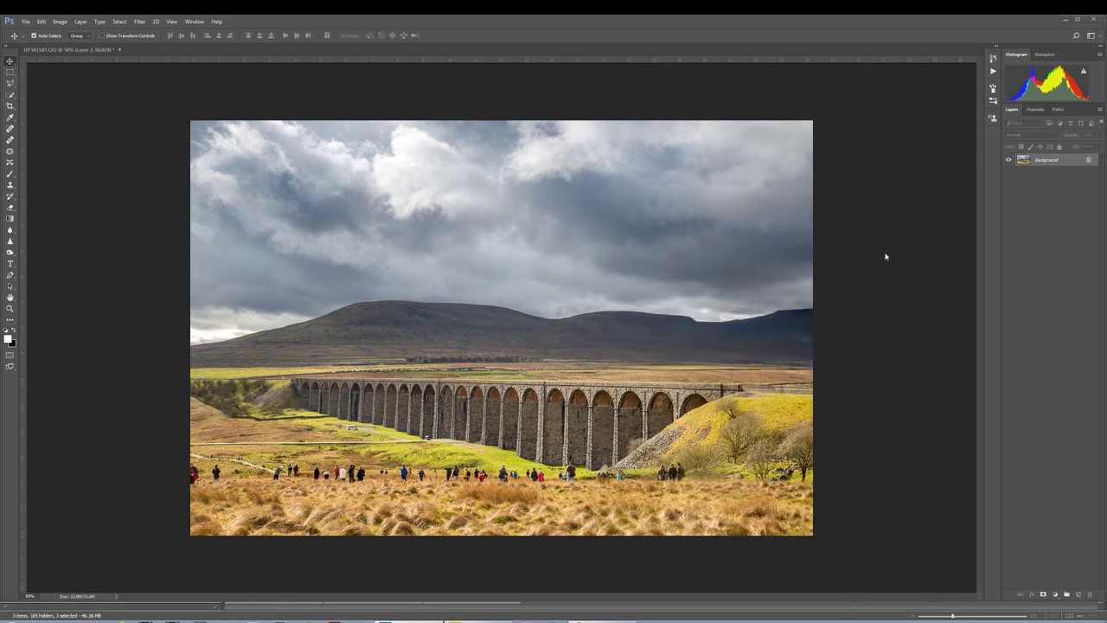
pyautogui.hotkey('ctrl', 'w')
# Discard the sky source without saving and toggle Layer 2's visibility to compare it with the train
pyautogui.click(555, 234)
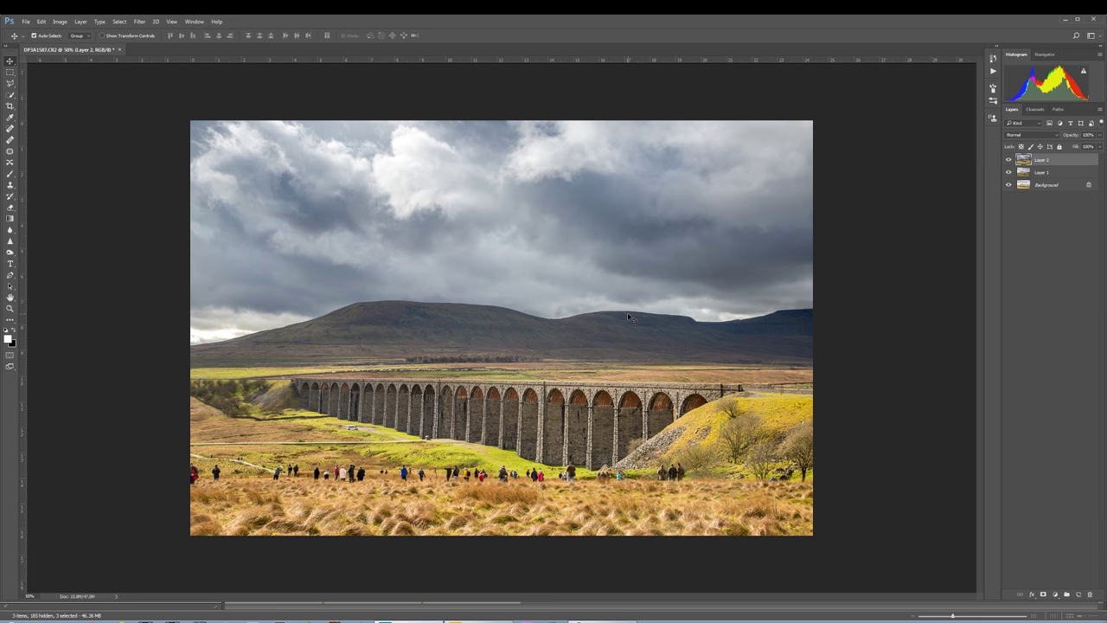
pyautogui.click(1009, 161)
pyautogui.click(1009, 161)
pyautogui.click(1009, 161)
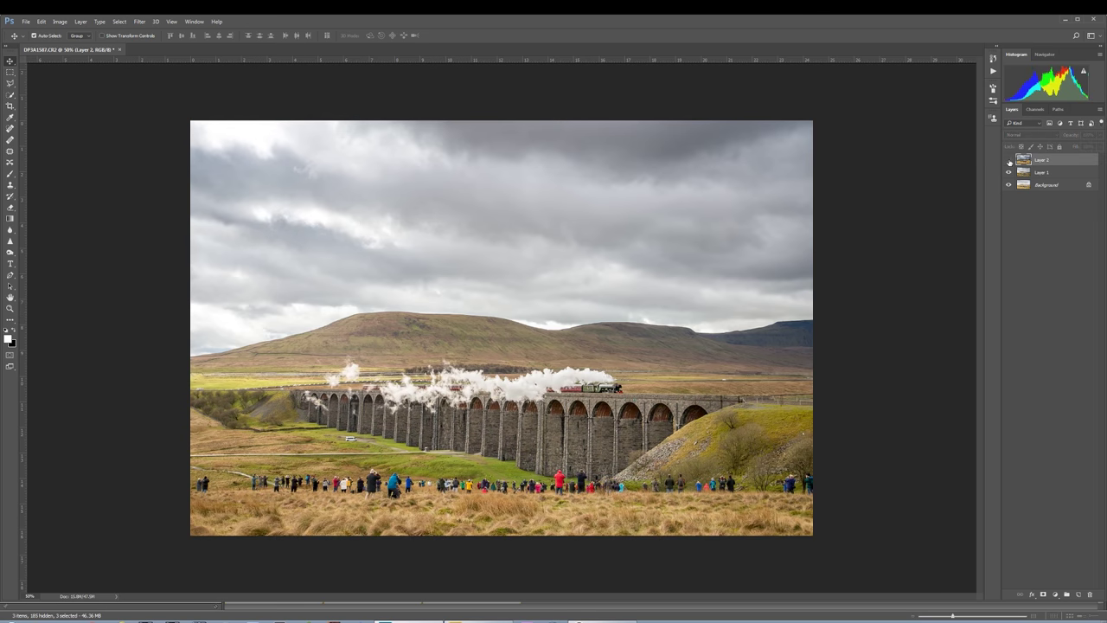
pyautogui.click(1009, 161)
pyautogui.click(1008, 161)
# Toggle Layer 1 against the background, ending with Layer 2 and Layer 1 both hidden
pyautogui.click(1008, 172)
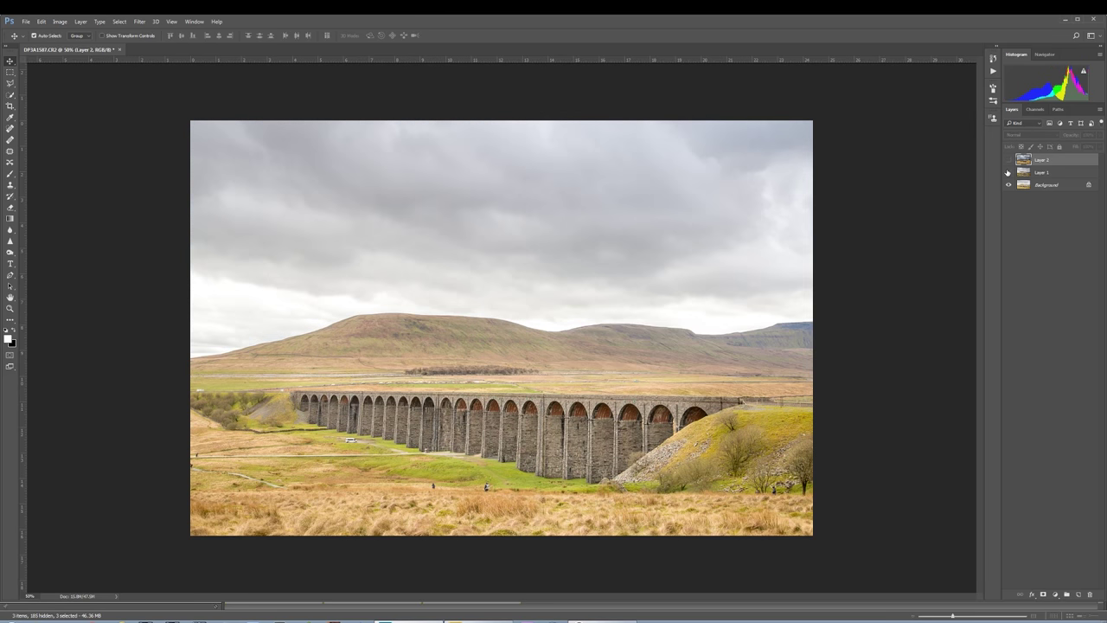
pyautogui.click(1008, 172)
pyautogui.click(1008, 172)
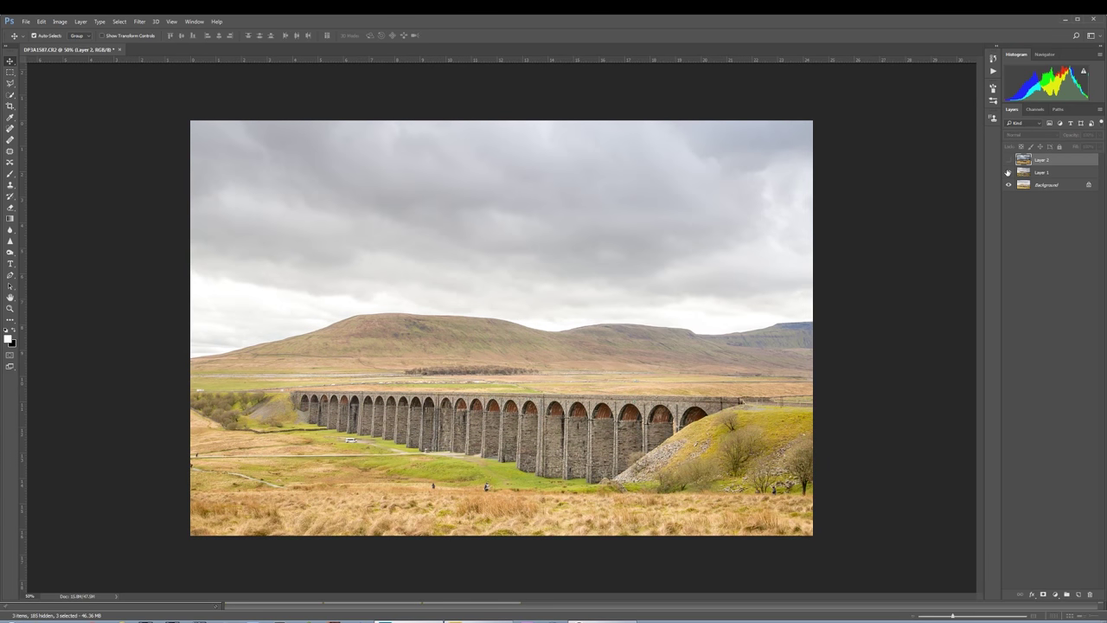
pyautogui.click(1008, 172)
pyautogui.click(1008, 160)
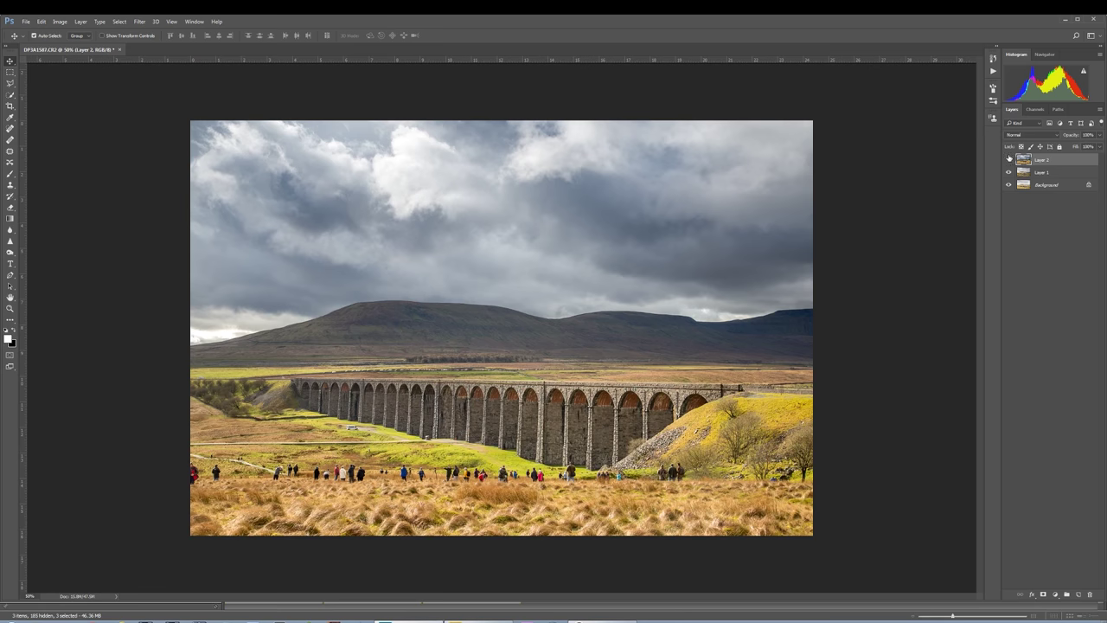
pyautogui.click(1009, 161)
pyautogui.click(1008, 173)
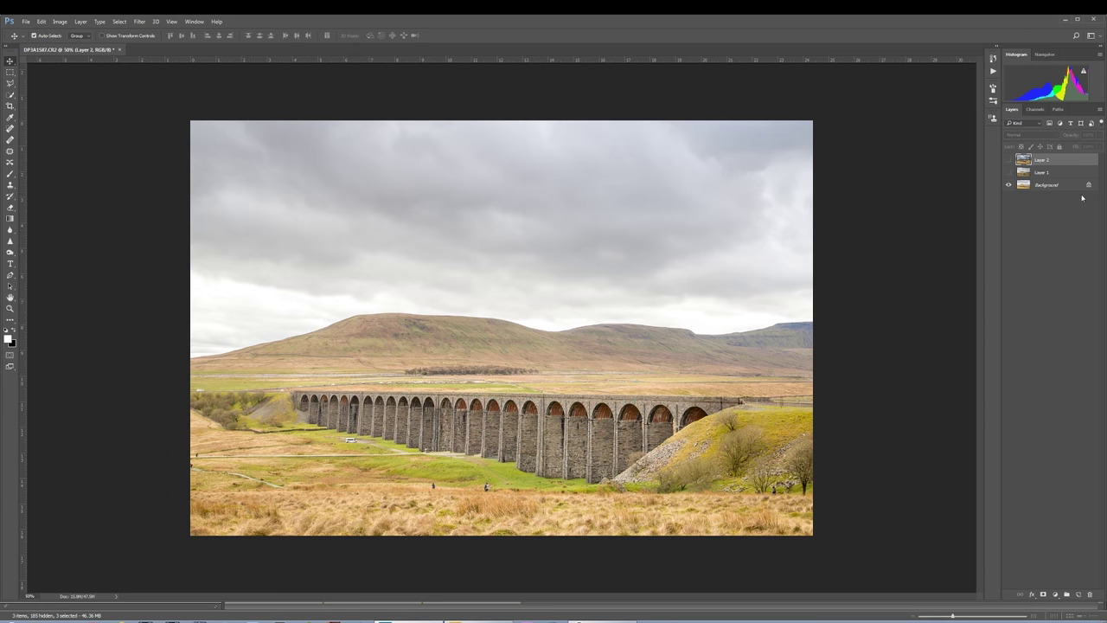
# Rename the bottom layer to Floor, Layer 1 to Train and Layer 2 to Sky, showing each layer again
pyautogui.doubleClick(1053, 186)
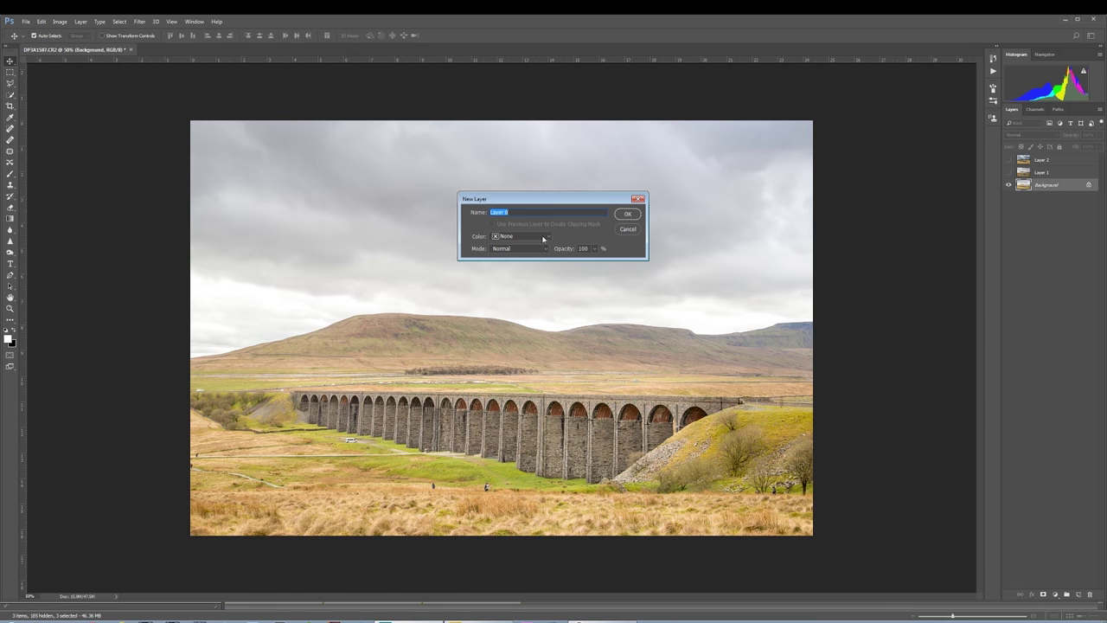
pyautogui.write('Floor')
pyautogui.press('Return')
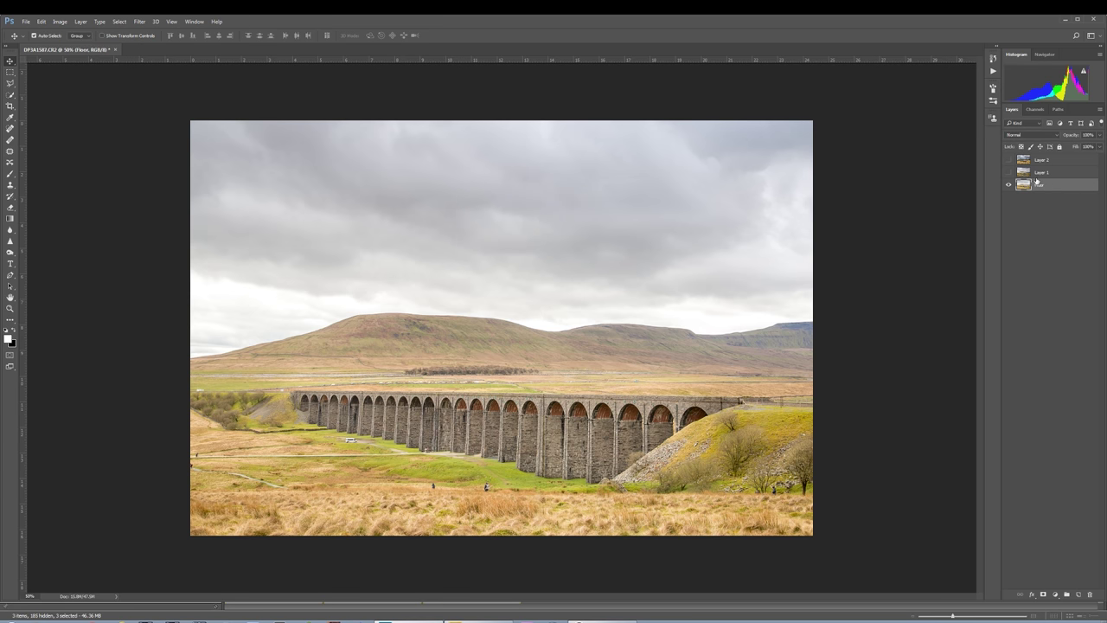
pyautogui.click(1009, 173)
pyautogui.doubleClick(1042, 172)
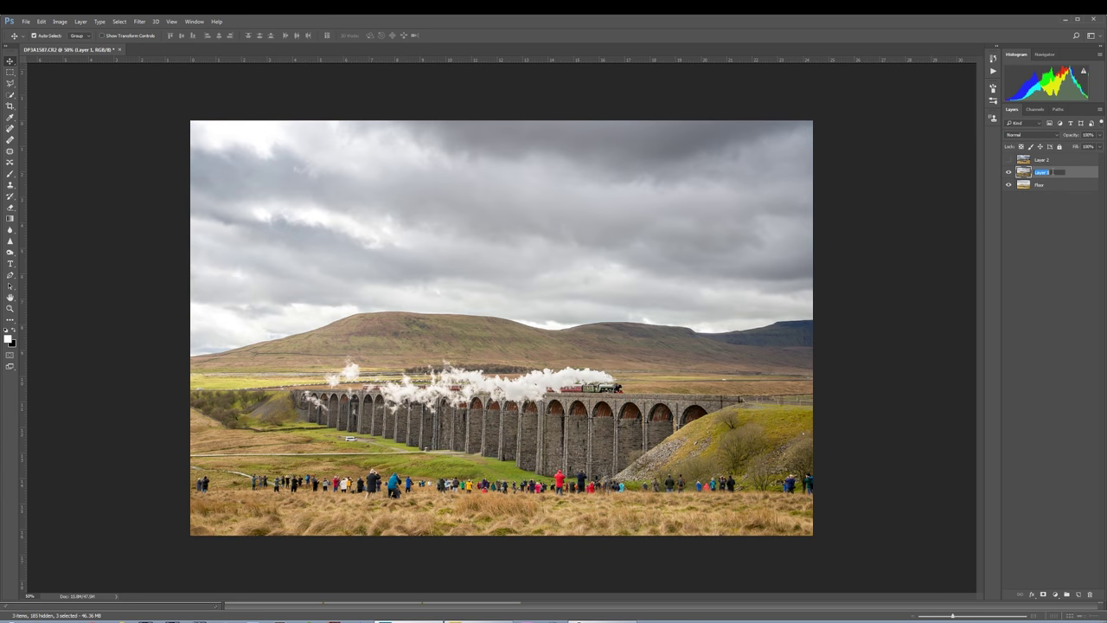
pyautogui.write('Train')
pyautogui.press('Return')
pyautogui.click(1009, 160)
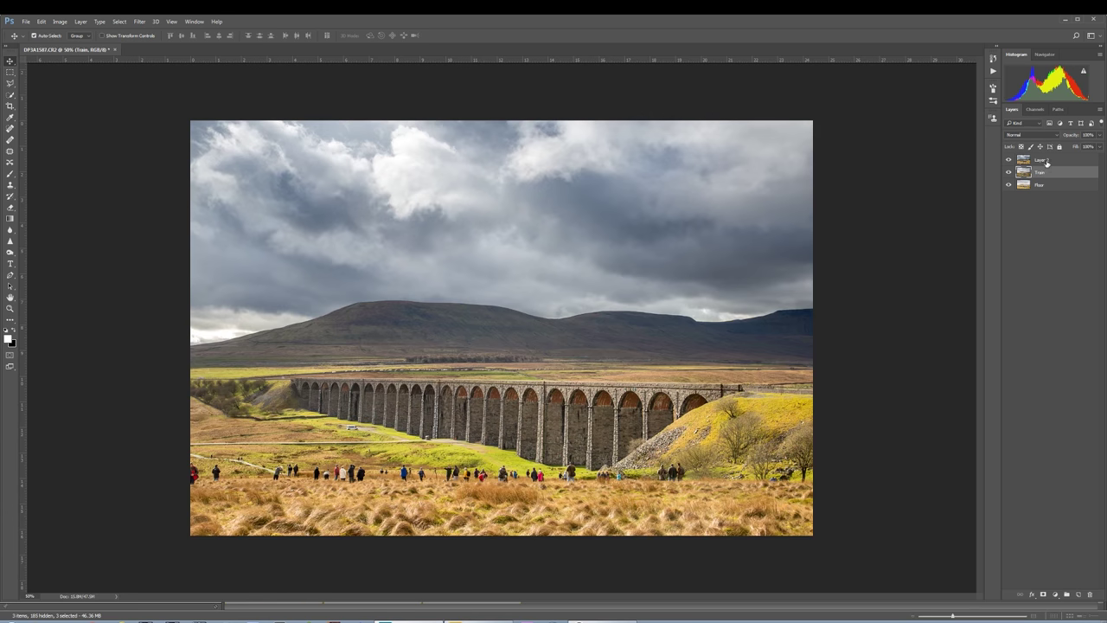
pyautogui.doubleClick(1043, 160)
pyautogui.write('Sky')
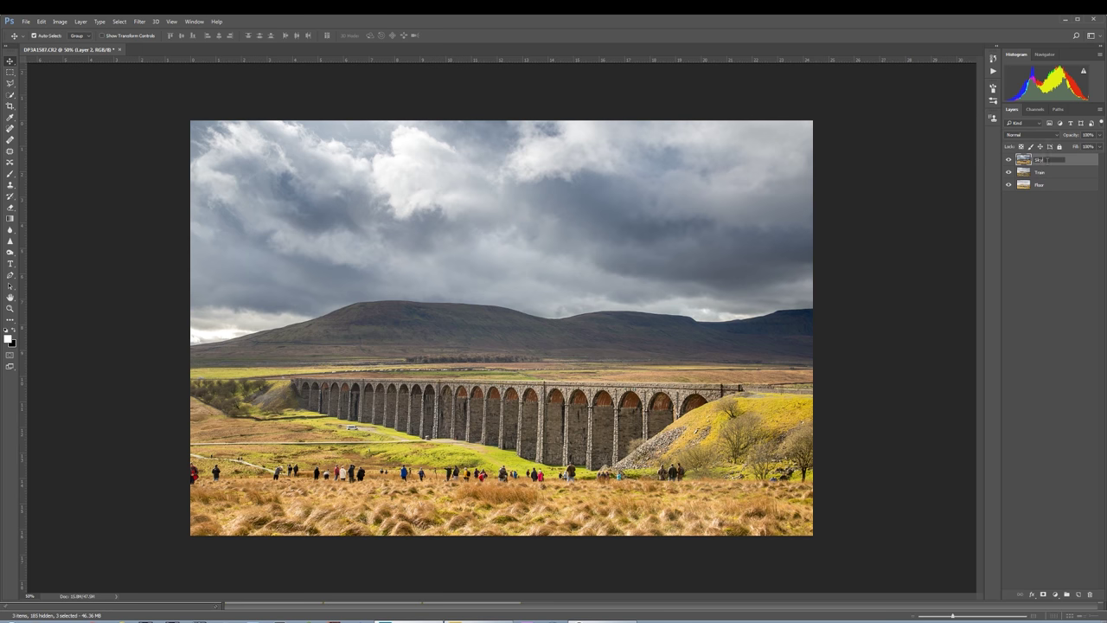
pyautogui.press('Return')
# Select all three layers and open Edit > Auto-Align Layers
pyautogui.keyDown('shift'); pyautogui.click(1072, 187); pyautogui.keyUp('shift')
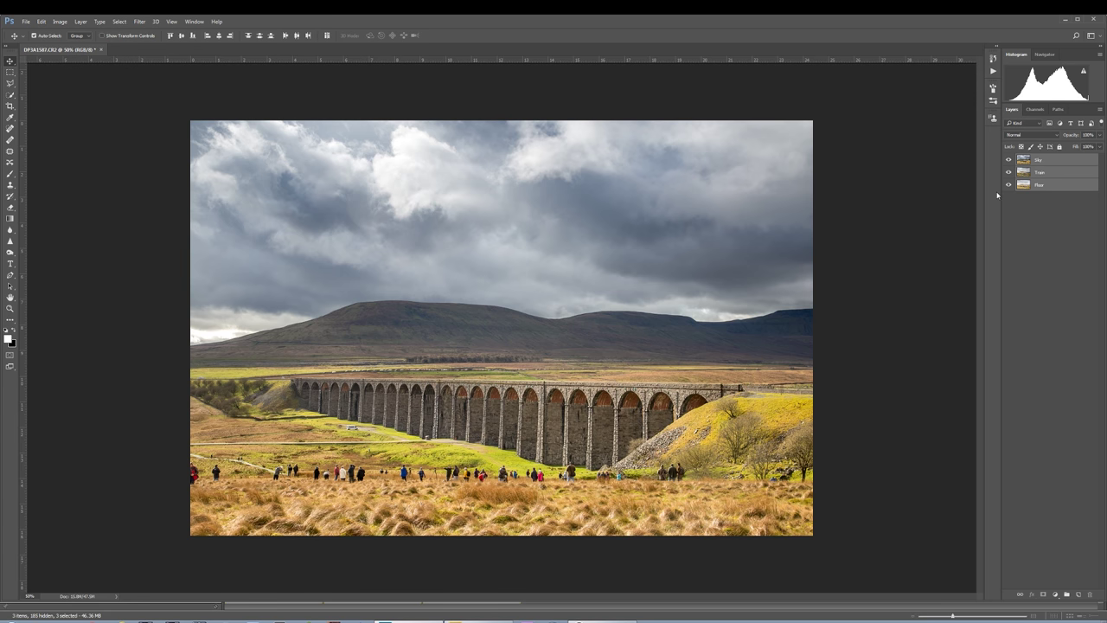
pyautogui.click(42, 22)
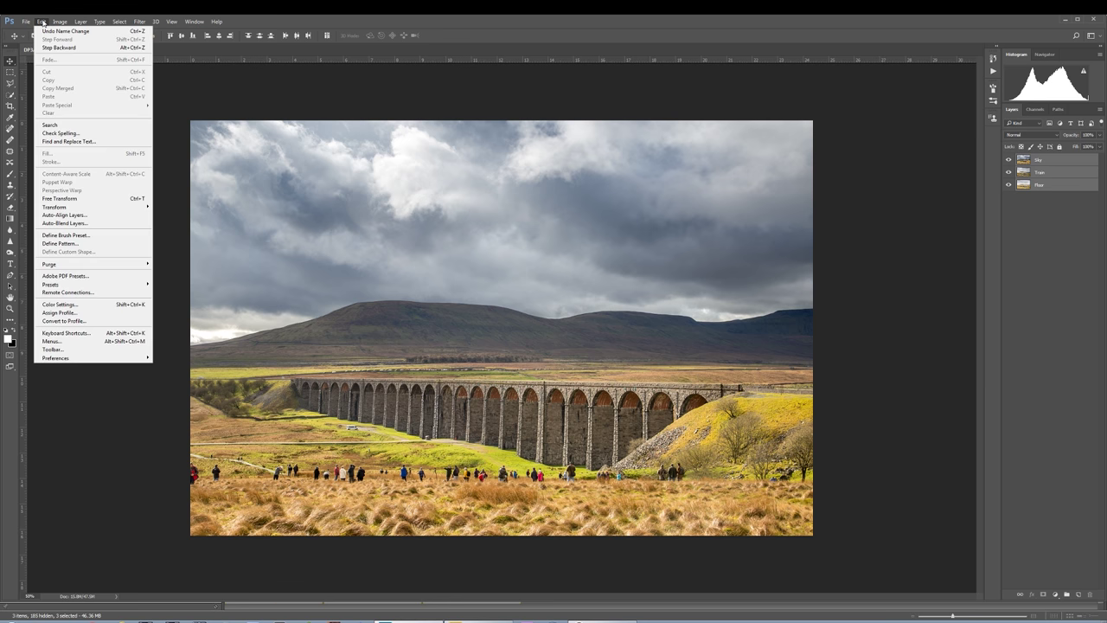
pyautogui.click(100, 219)
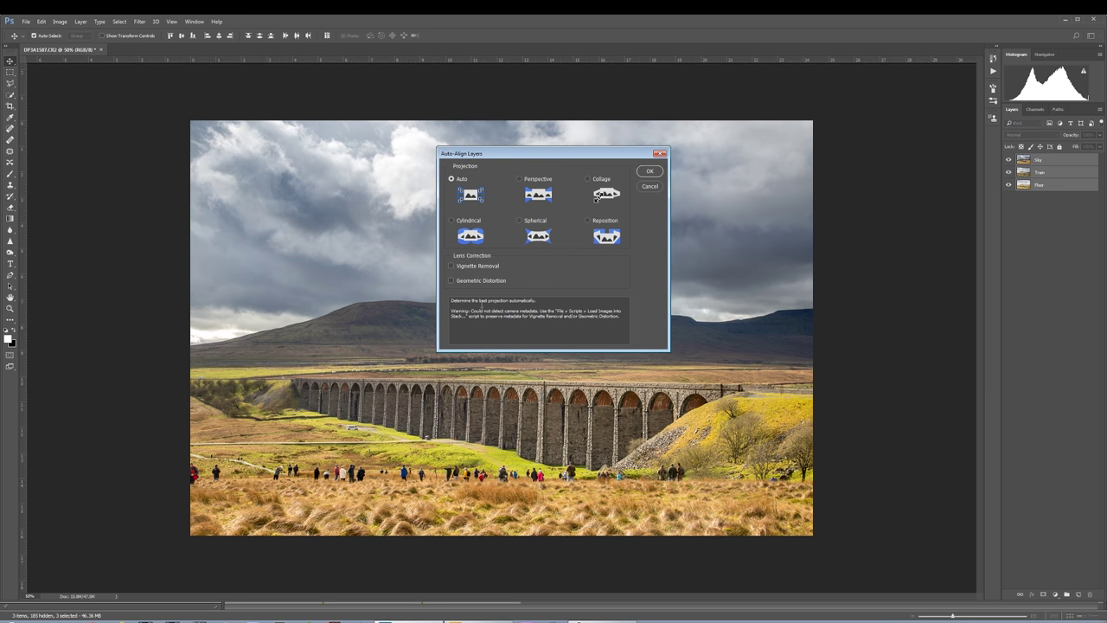
# Auto-align the three layers with Vignette Removal and Geometric Distortion enabled
pyautogui.click(450, 280)
pyautogui.click(451, 266)
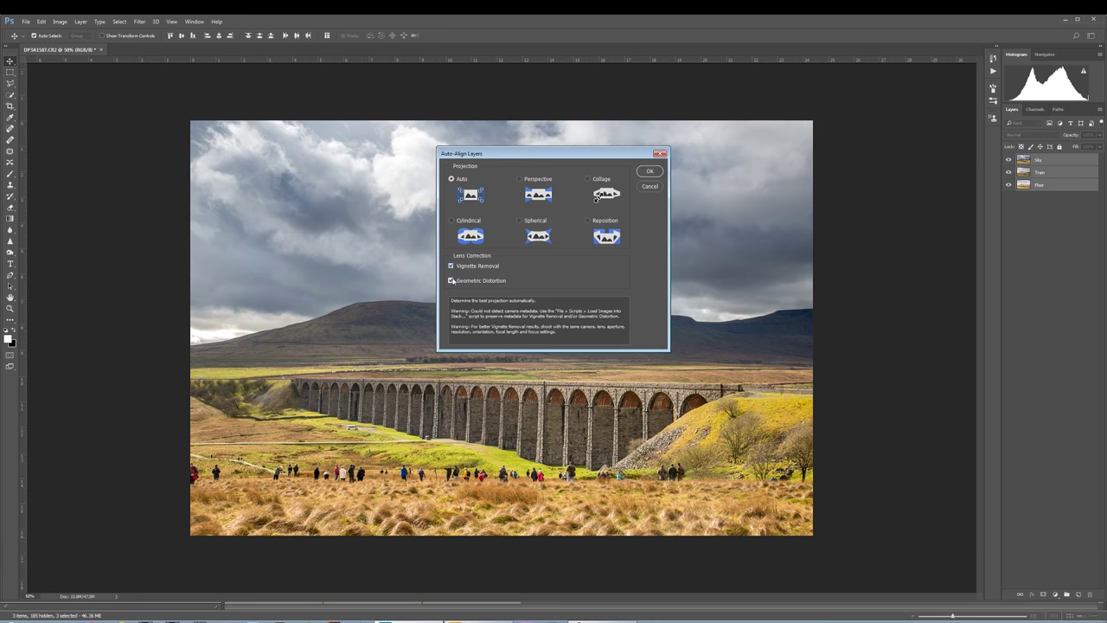
pyautogui.click(645, 173)
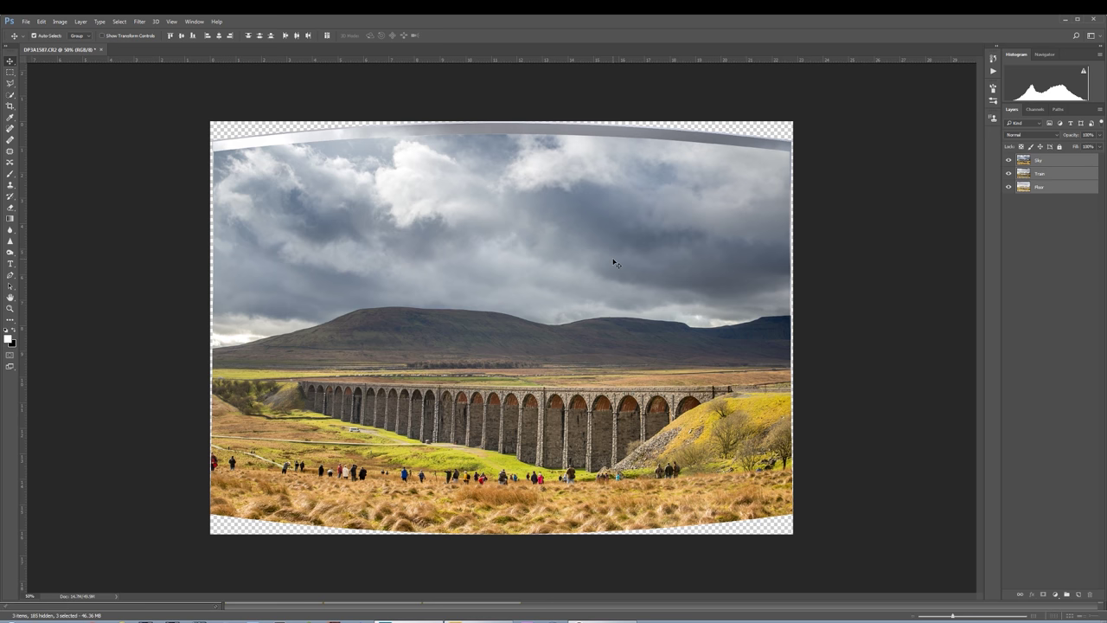
# Toggle the Sky and Train layers' visibility to check the alignment against the bottom layer
pyautogui.click(1010, 161)
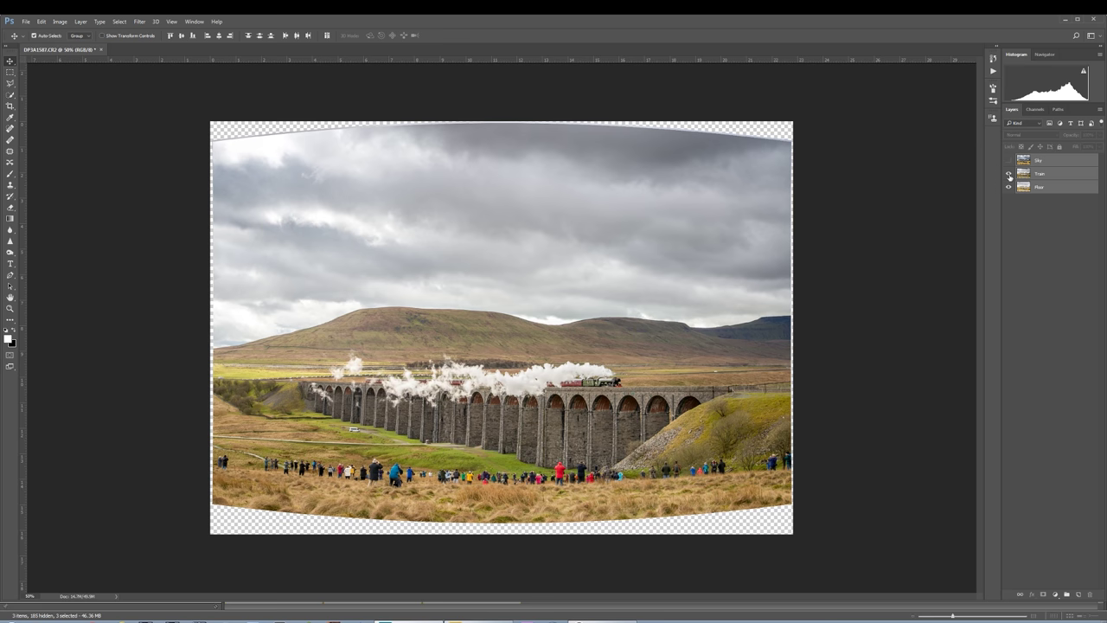
pyautogui.click(1009, 174)
pyautogui.click(1009, 174)
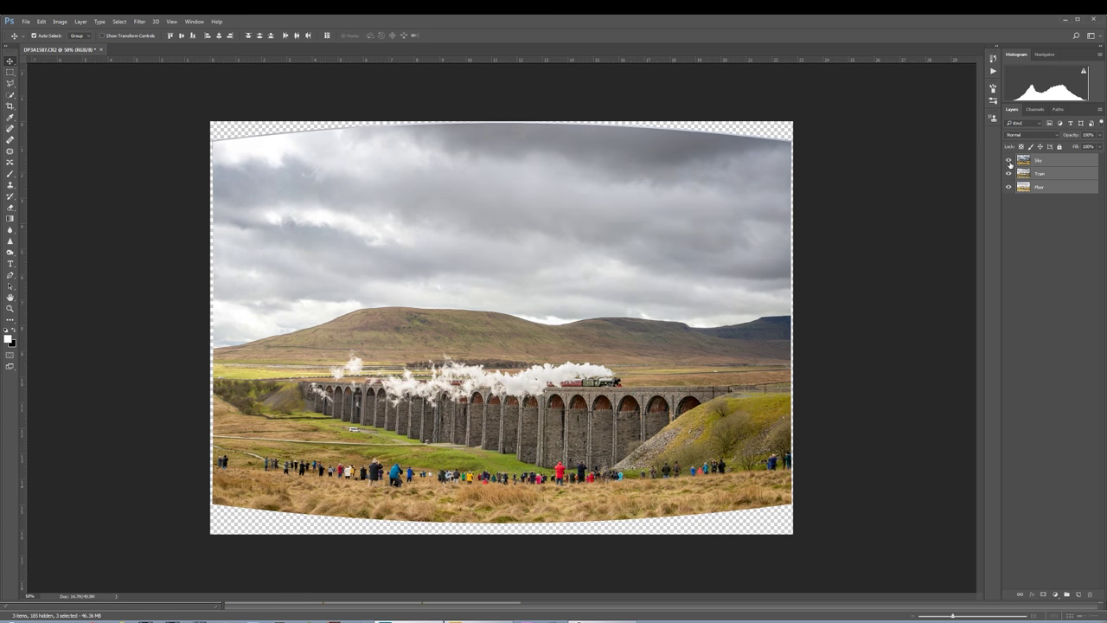
pyautogui.click(1009, 163)
pyautogui.click(1009, 163)
pyautogui.click(1009, 173)
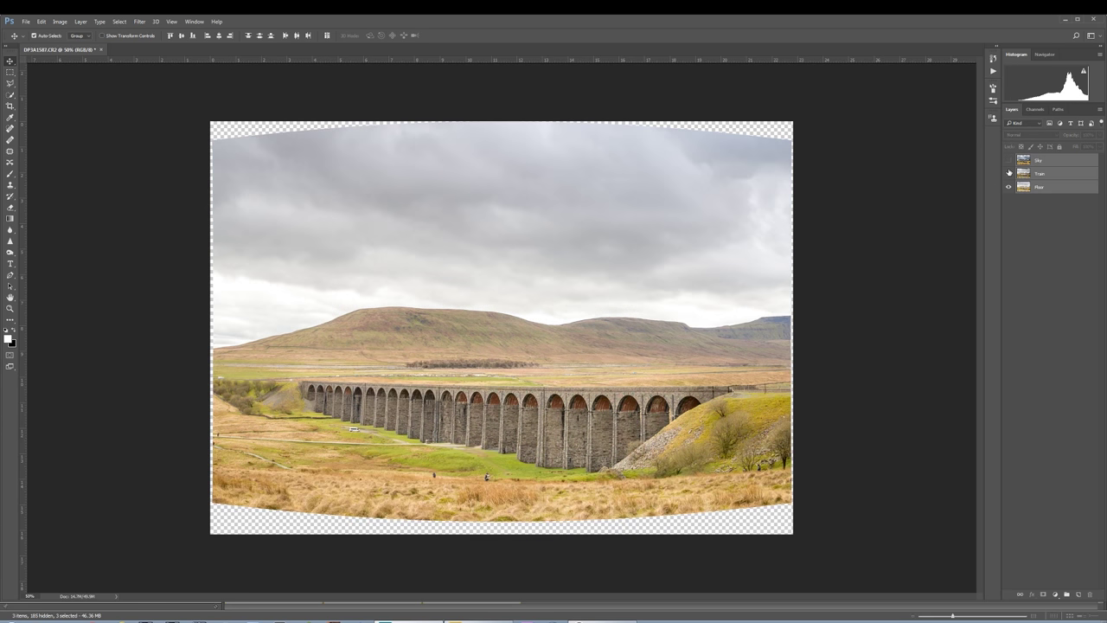
pyautogui.click(1060, 187)
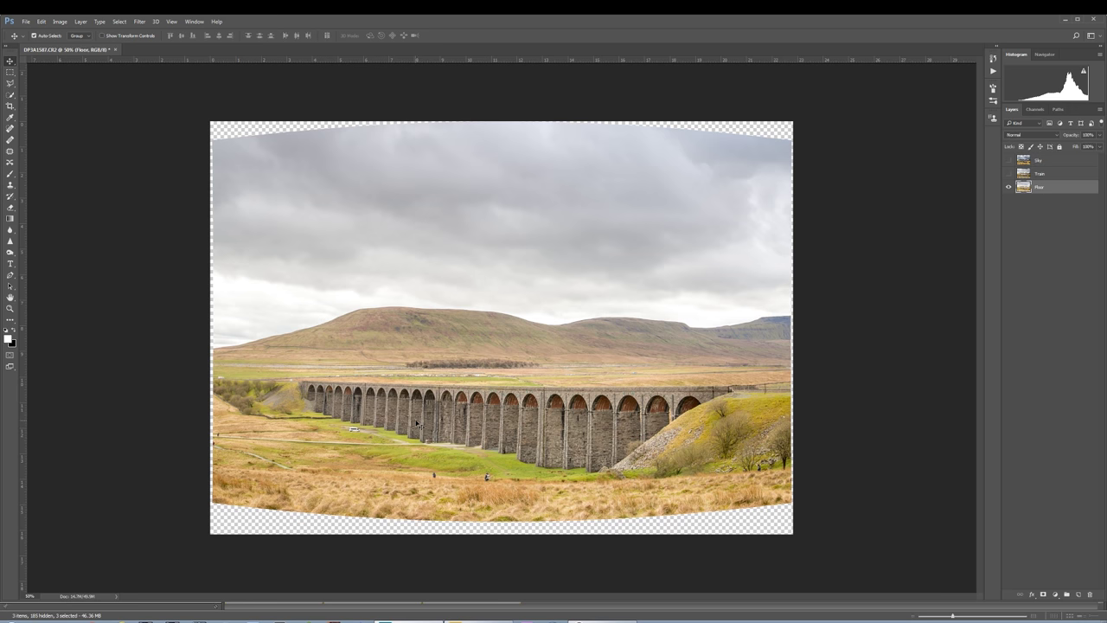
# Show the Train layer and add a white layer mask to it
pyautogui.click(1009, 174)
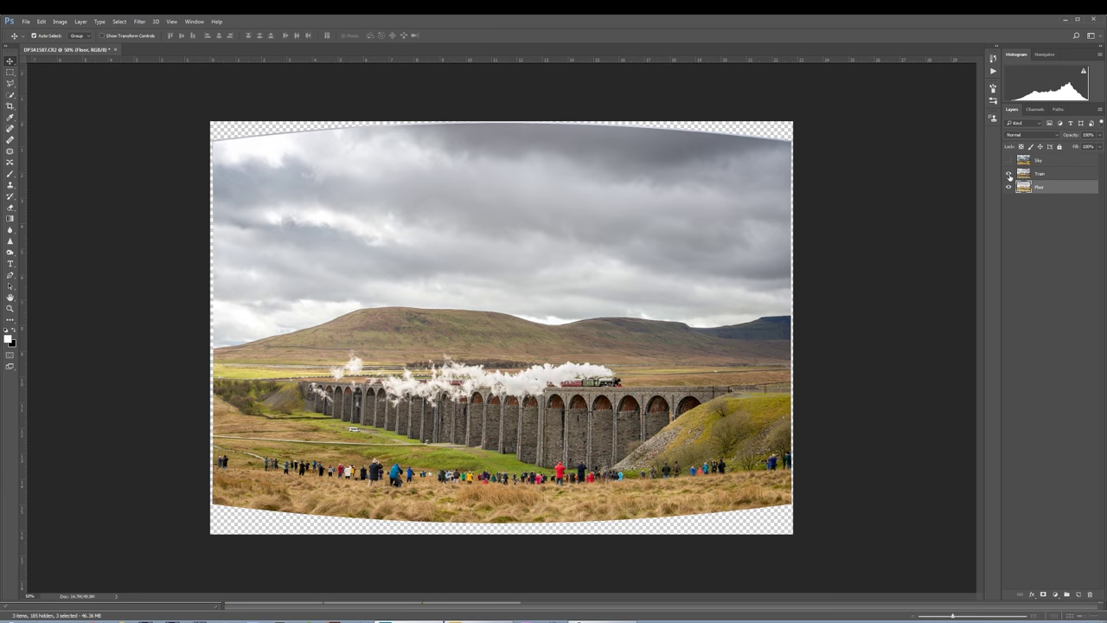
pyautogui.click(1065, 177)
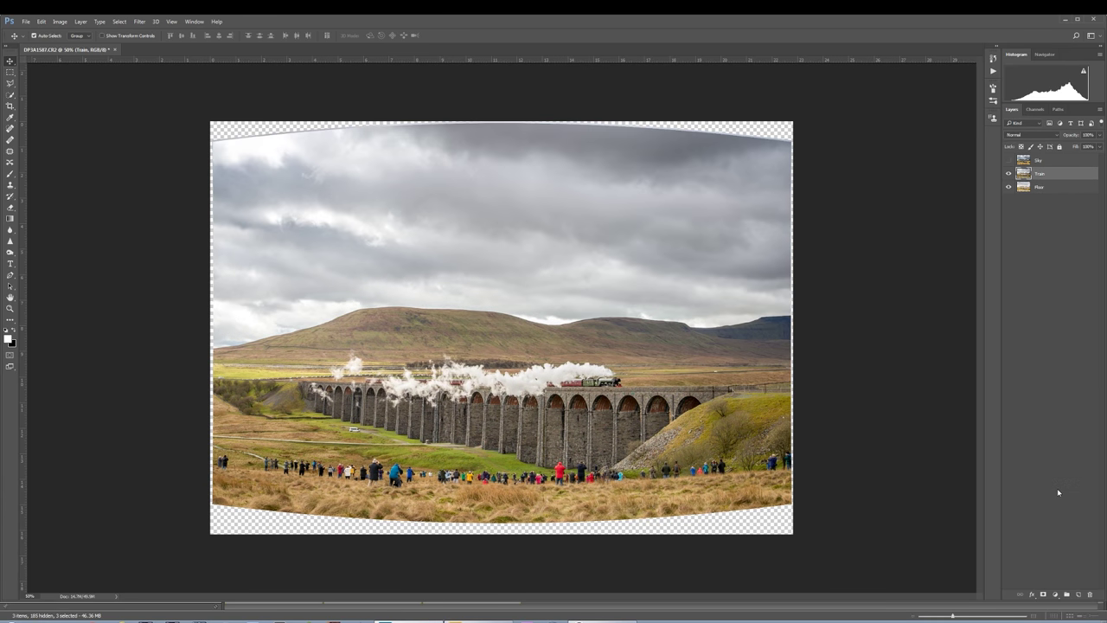
pyautogui.click(1044, 595)
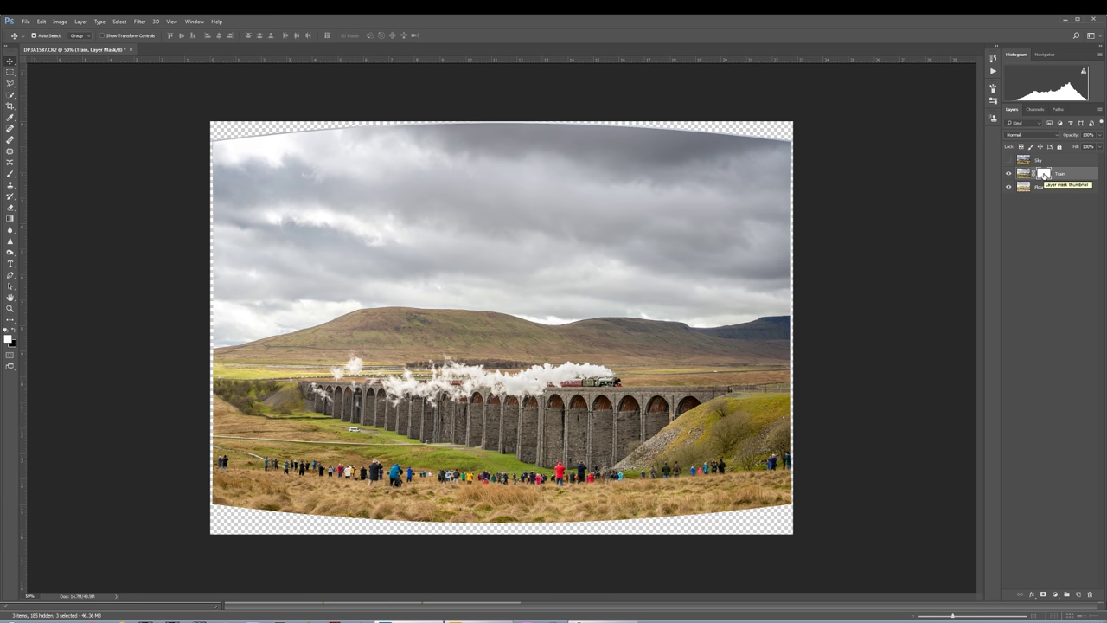
# Invert the Train layer mask to black and pick the Brush at 50% opacity
pyautogui.hotkey('ctrl', 'i')
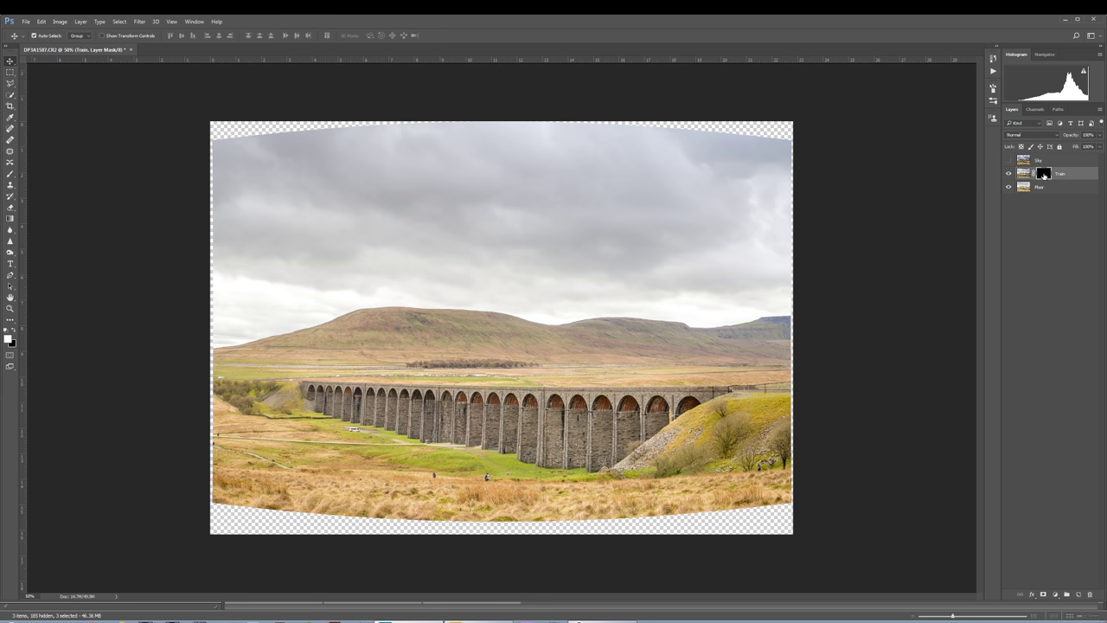
pyautogui.press('b')
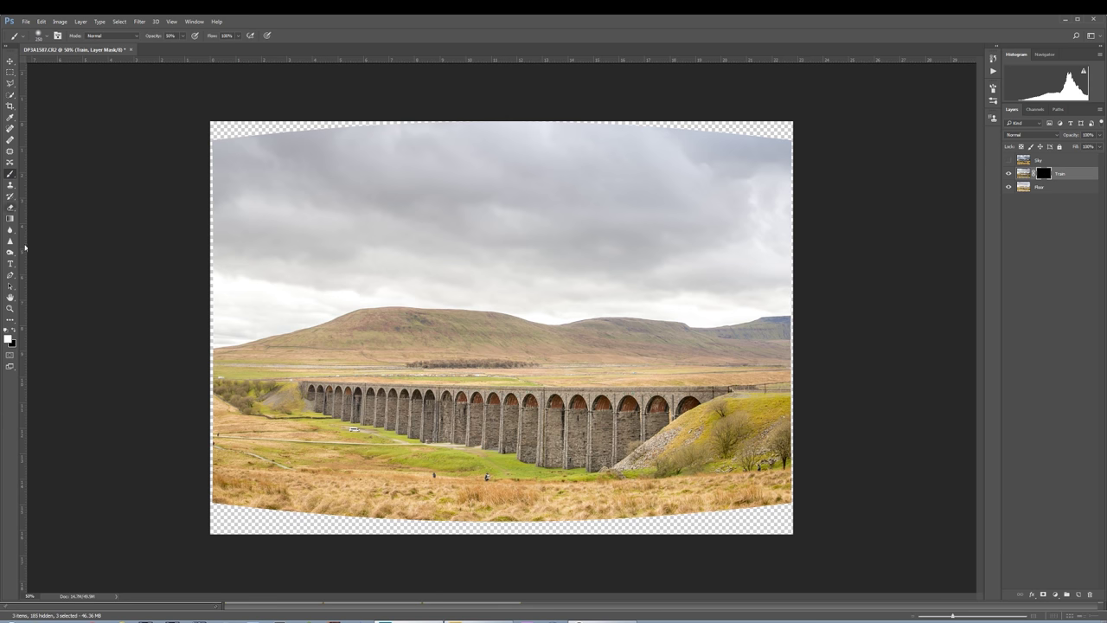
pyautogui.press('5')
# Paint the steam train and surrounding fields back in with white, then paint out the people in black
pyautogui.moveTo(759, 400)
pyautogui.mouseDown()
pyautogui.moveTo(623, 389)
pyautogui.moveTo(719, 374)
pyautogui.moveTo(494, 368)
pyautogui.moveTo(597, 357)
pyautogui.moveTo(363, 354)
pyautogui.moveTo(242, 398)
pyautogui.moveTo(526, 430)
pyautogui.moveTo(644, 428)
pyautogui.mouseUp()
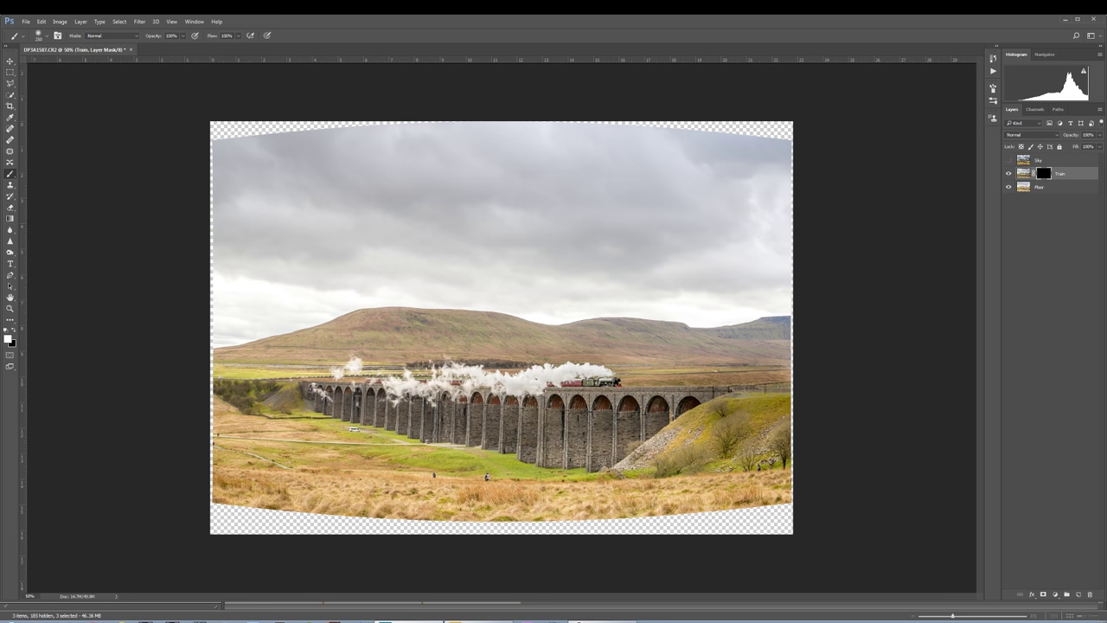
pyautogui.moveTo(779, 373)
pyautogui.mouseDown()
pyautogui.moveTo(567, 365)
pyautogui.moveTo(760, 342)
pyautogui.moveTo(449, 354)
pyautogui.mouseUp()
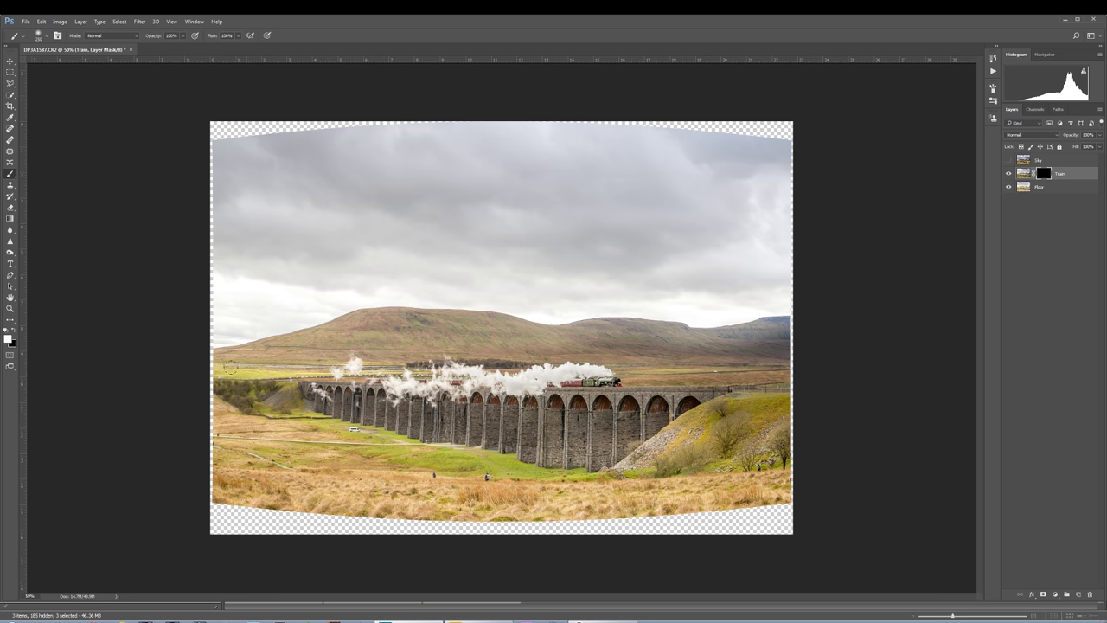
pyautogui.moveTo(289, 351); pyautogui.dragTo(597, 335)
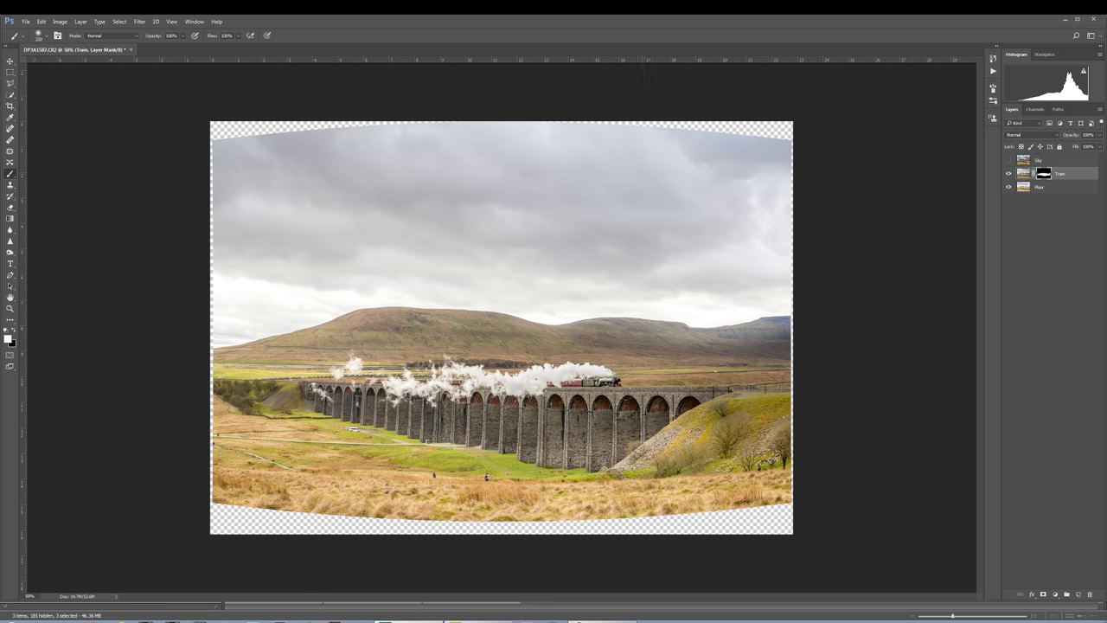
pyautogui.moveTo(586, 434)
pyautogui.mouseDown()
pyautogui.moveTo(551, 460)
pyautogui.moveTo(616, 474)
pyautogui.moveTo(532, 498)
pyautogui.mouseUp()
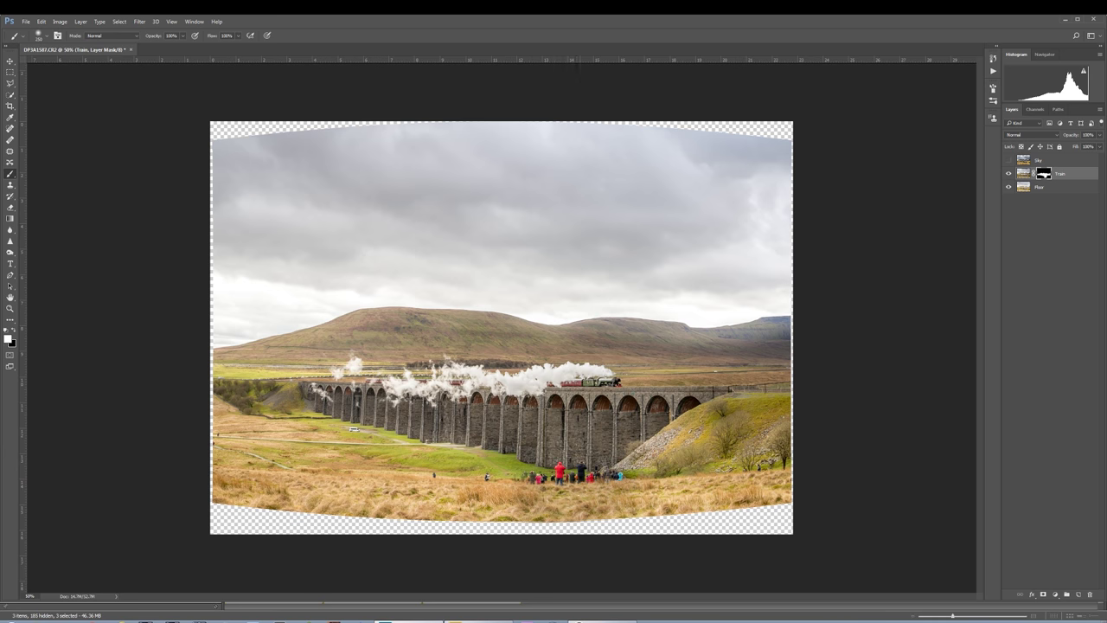
pyautogui.press('x')
pyautogui.moveTo(597, 511)
pyautogui.mouseDown()
pyautogui.moveTo(528, 484)
pyautogui.moveTo(623, 459)
pyautogui.mouseUp()
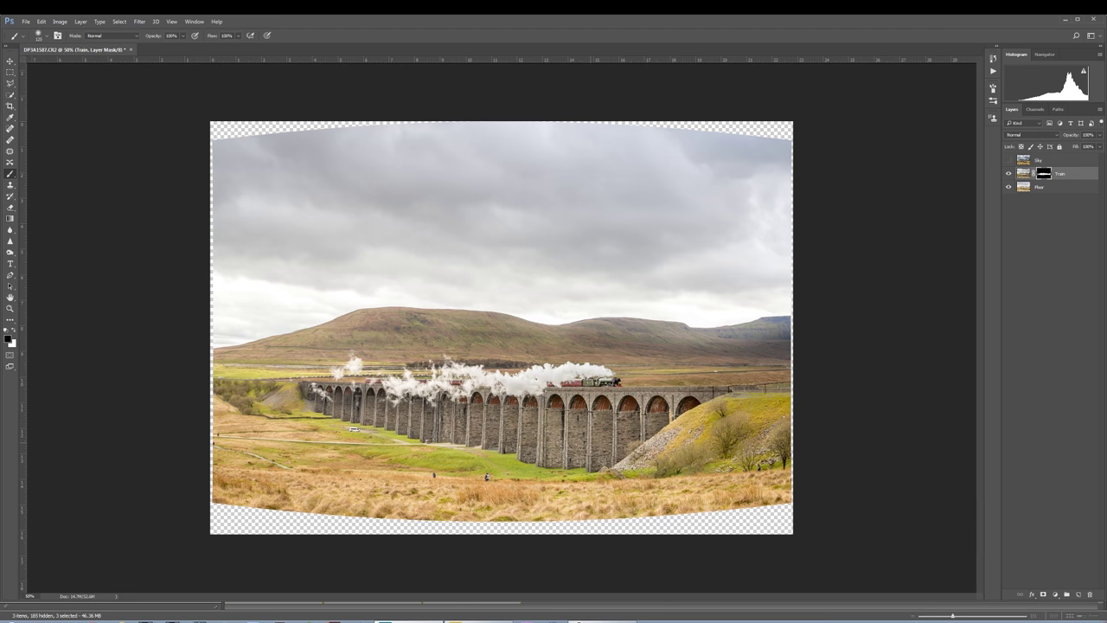
# Toggle the Train layer on and off to compare the composite before and after
pyautogui.click(1010, 175)
pyautogui.click(1009, 175)
pyautogui.click(1010, 175)
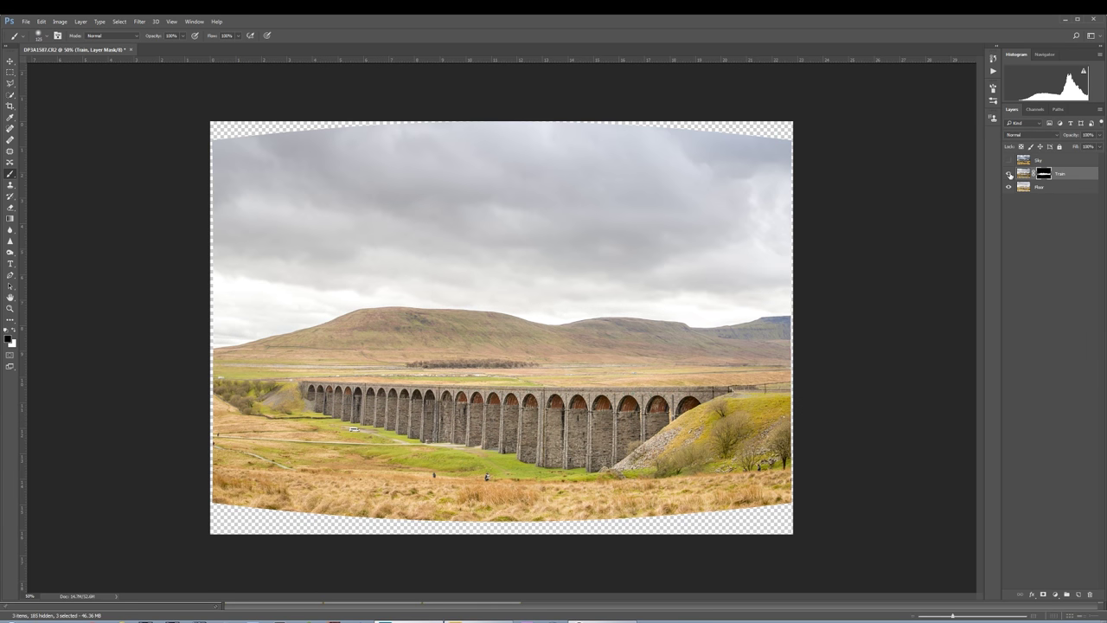
pyautogui.click(1010, 175)
pyautogui.click(1010, 174)
pyautogui.click(1010, 175)
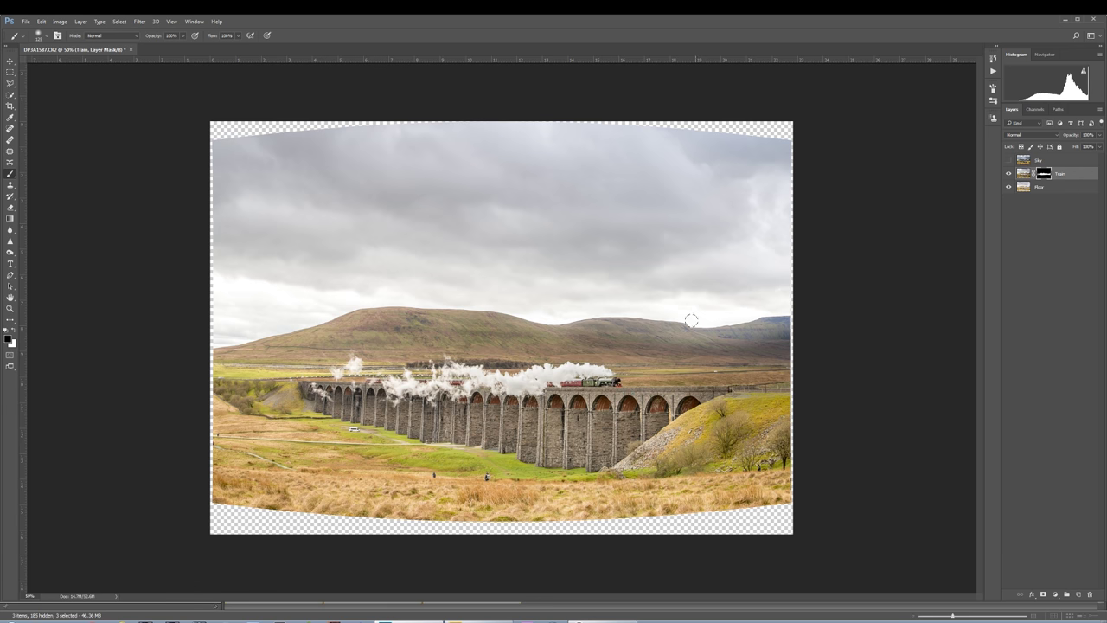
# Show the Sky layer and give it an inverted, fully black layer mask
pyautogui.click(1009, 161)
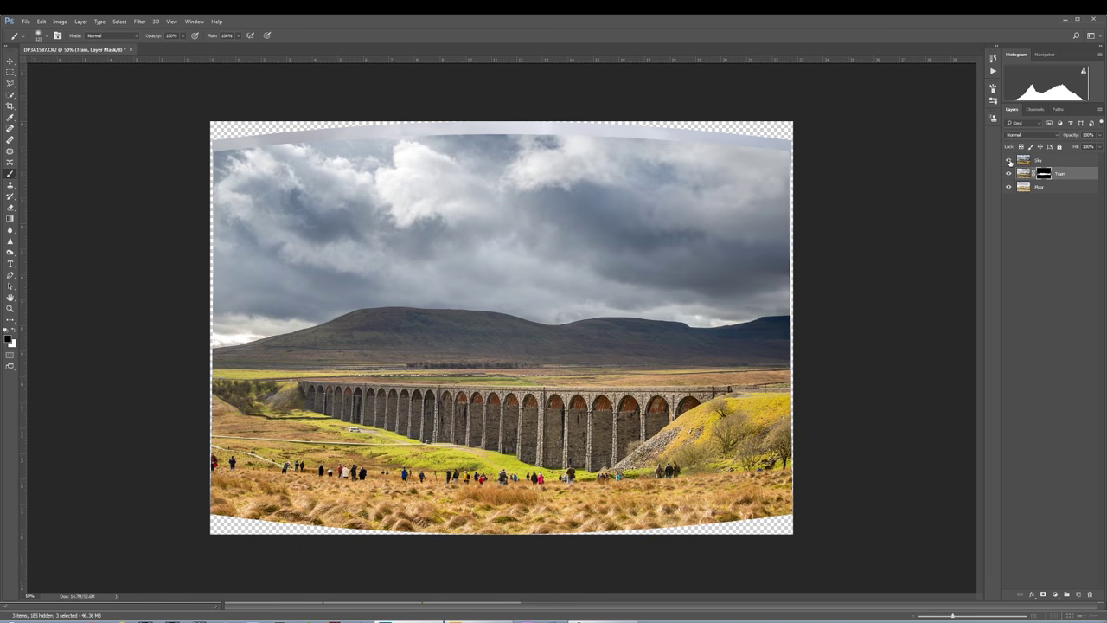
pyautogui.click(1069, 163)
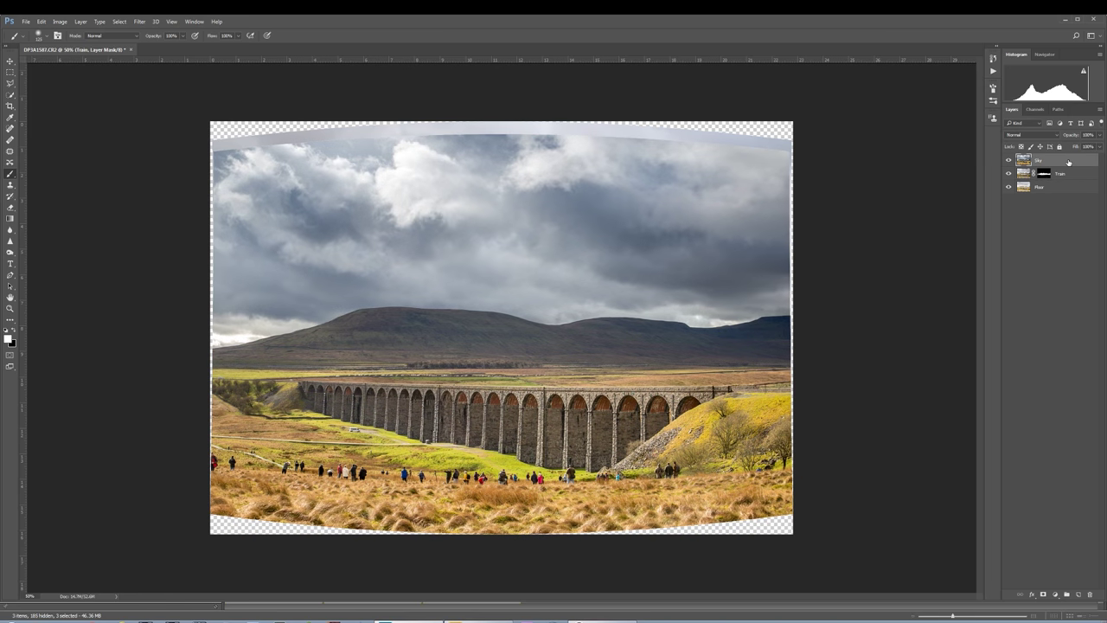
pyautogui.click(1043, 595)
pyautogui.hotkey('ctrl', 'i')
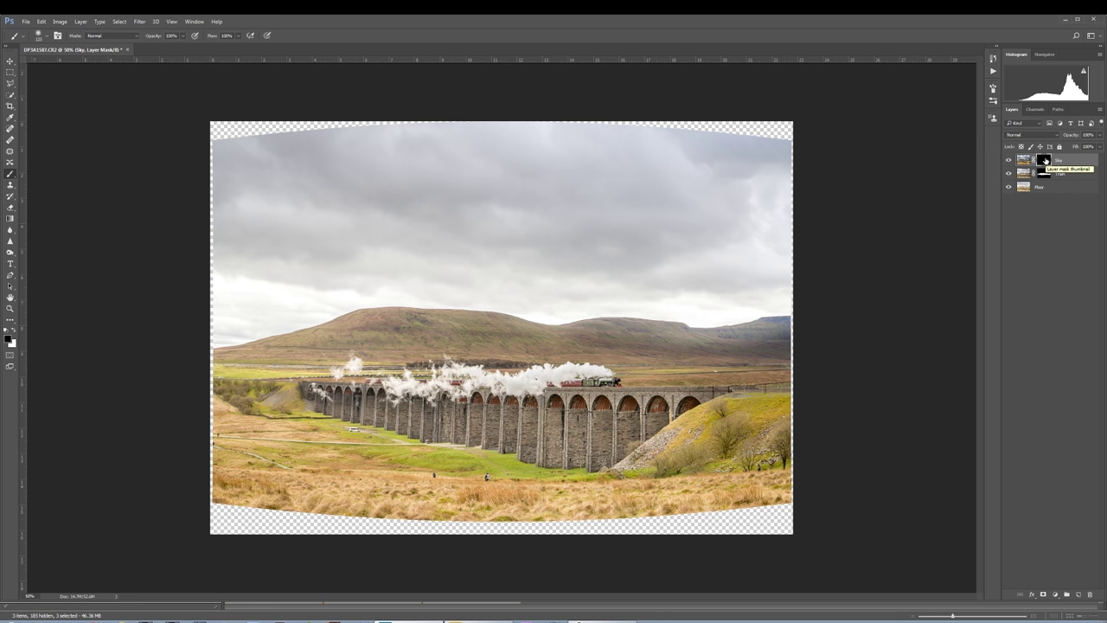
# Paint white on the Sky mask to reveal dark clouds over the hilltop and upper left, swapping to black as needed
pyautogui.click(13, 331)
pyautogui.moveTo(467, 303)
pyautogui.mouseDown()
pyautogui.moveTo(235, 327)
pyautogui.moveTo(369, 303)
pyautogui.moveTo(768, 317)
pyautogui.moveTo(528, 292)
pyautogui.moveTo(787, 286)
pyautogui.moveTo(538, 263)
pyautogui.moveTo(586, 201)
pyautogui.moveTo(687, 197)
pyautogui.mouseUp()
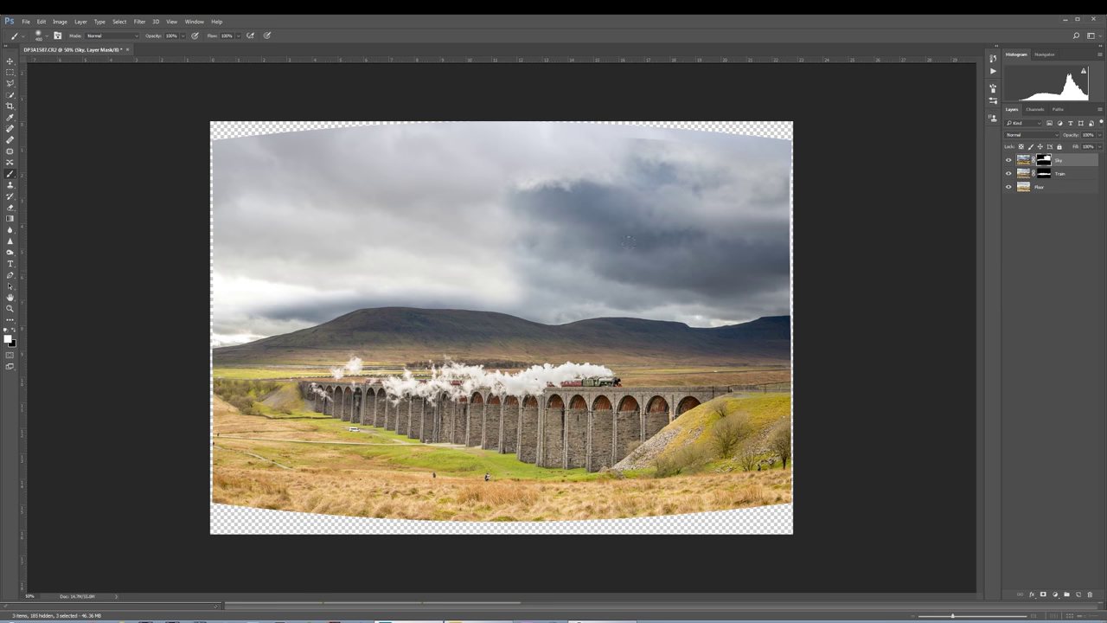
pyautogui.moveTo(627, 243)
pyautogui.mouseDown()
pyautogui.moveTo(484, 285)
pyautogui.moveTo(251, 286)
pyautogui.moveTo(467, 229)
pyautogui.moveTo(209, 126)
pyautogui.moveTo(783, 154)
pyautogui.moveTo(652, 223)
pyautogui.moveTo(770, 215)
pyautogui.mouseUp()
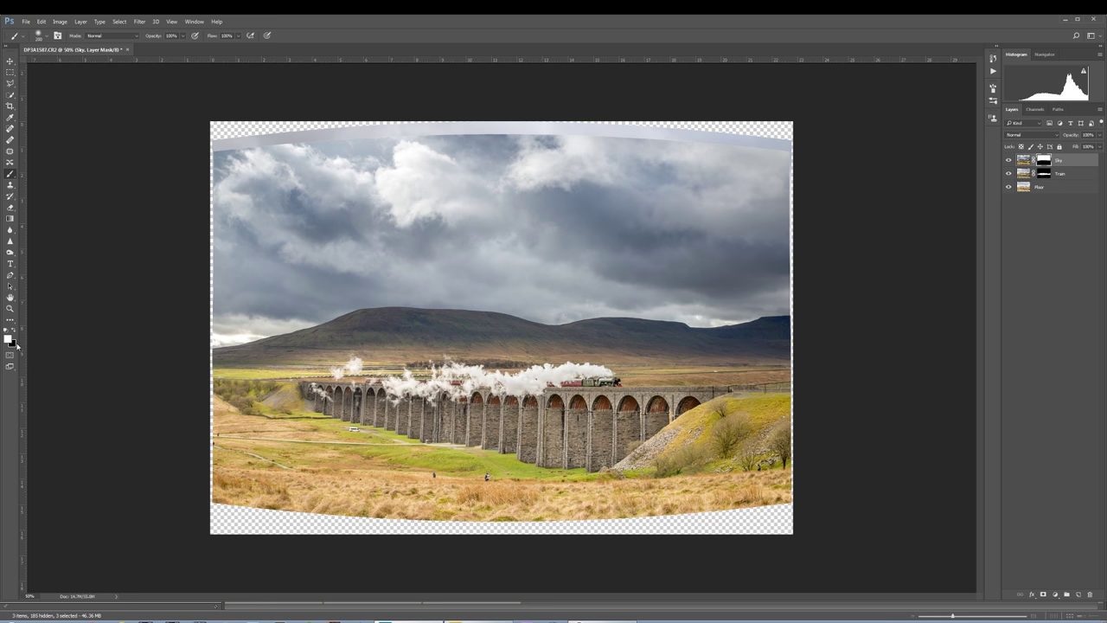
pyautogui.press('x')
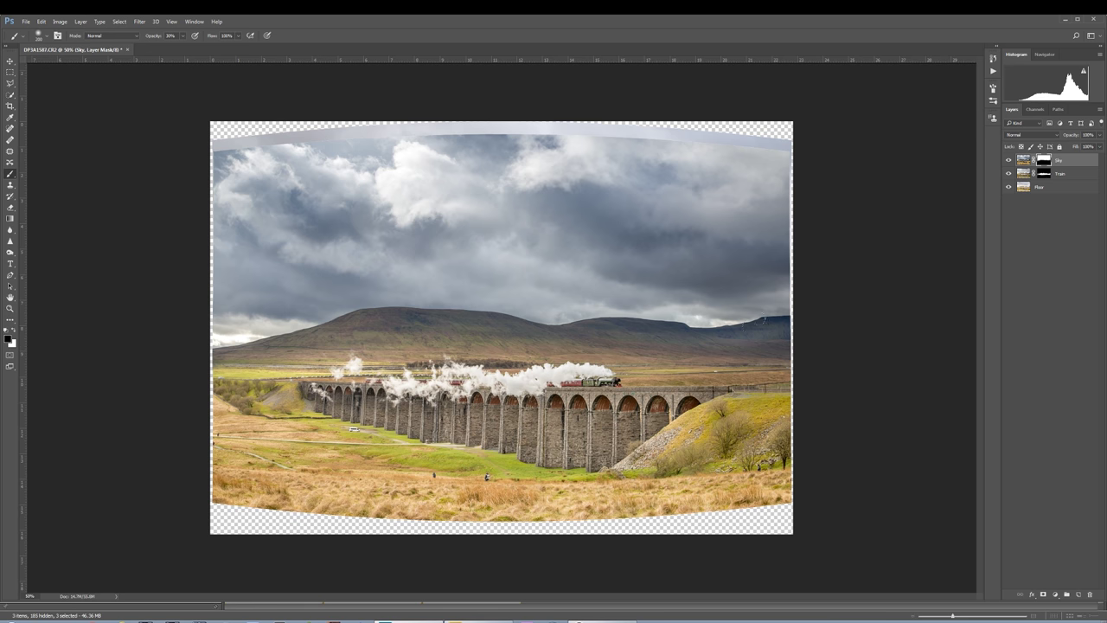
pyautogui.press('x')
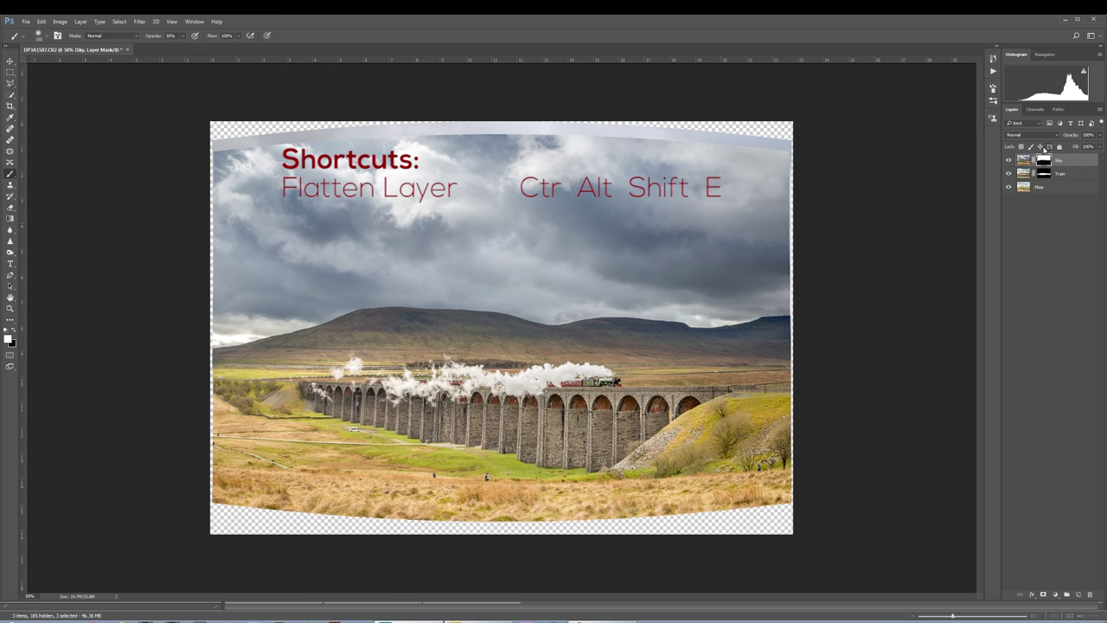
# Merge all visible layers into a new layer and scale it outward to cover the transparent corners
pyautogui.hotkey('ctrl', 'alt', 'shift', 'e')
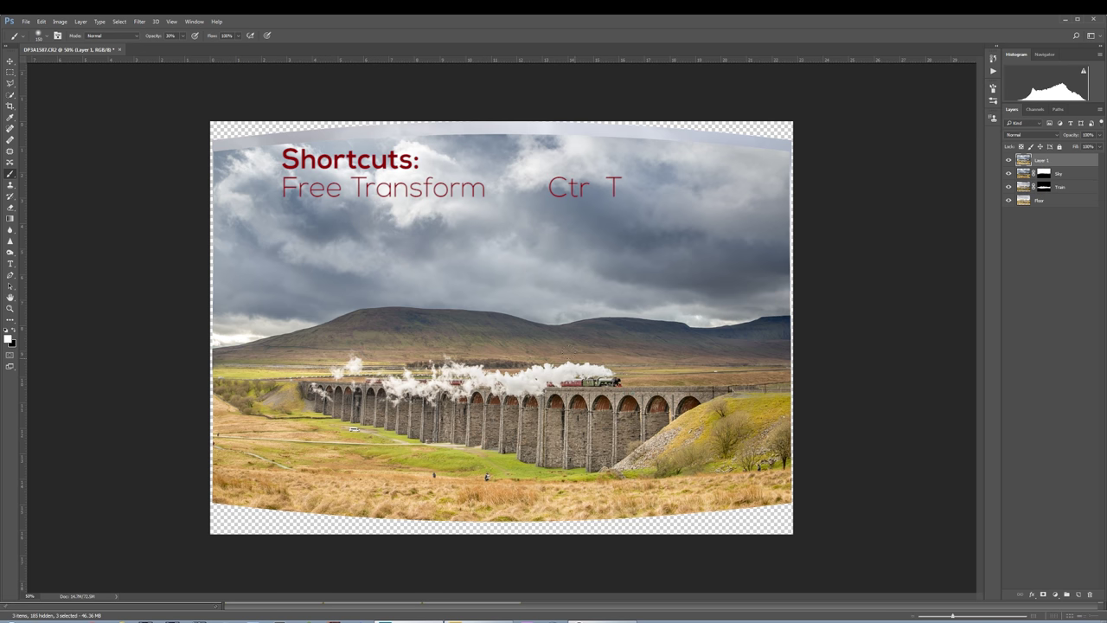
pyautogui.hotkey('ctrl', 't')
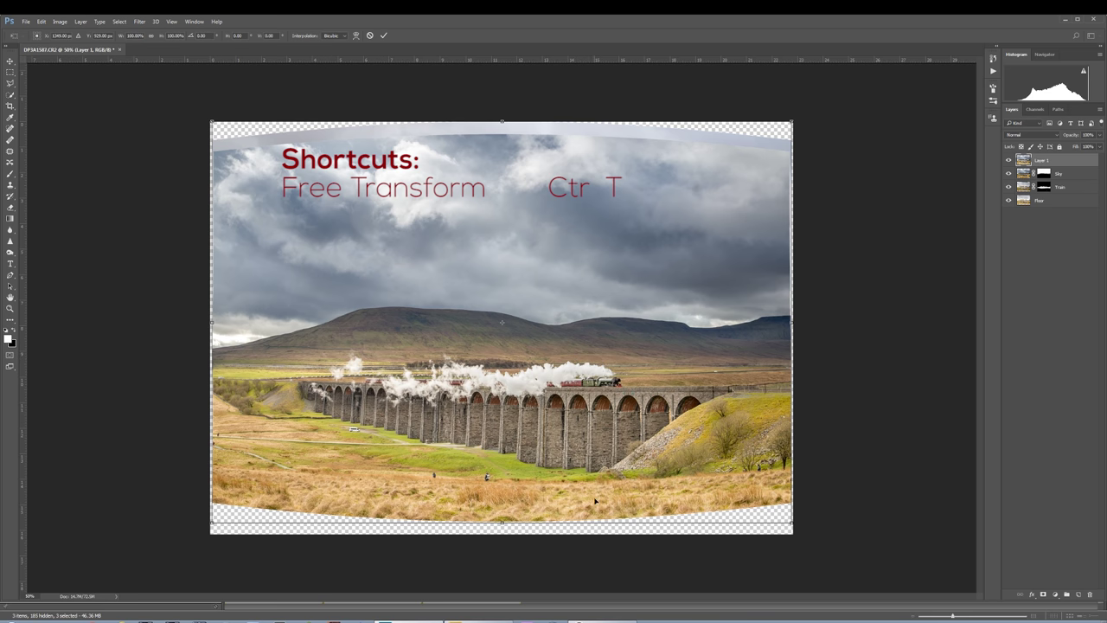
pyautogui.moveTo(794, 530); pyautogui.dragTo(821, 544)
pyautogui.moveTo(214, 539); pyautogui.dragTo(202, 548)
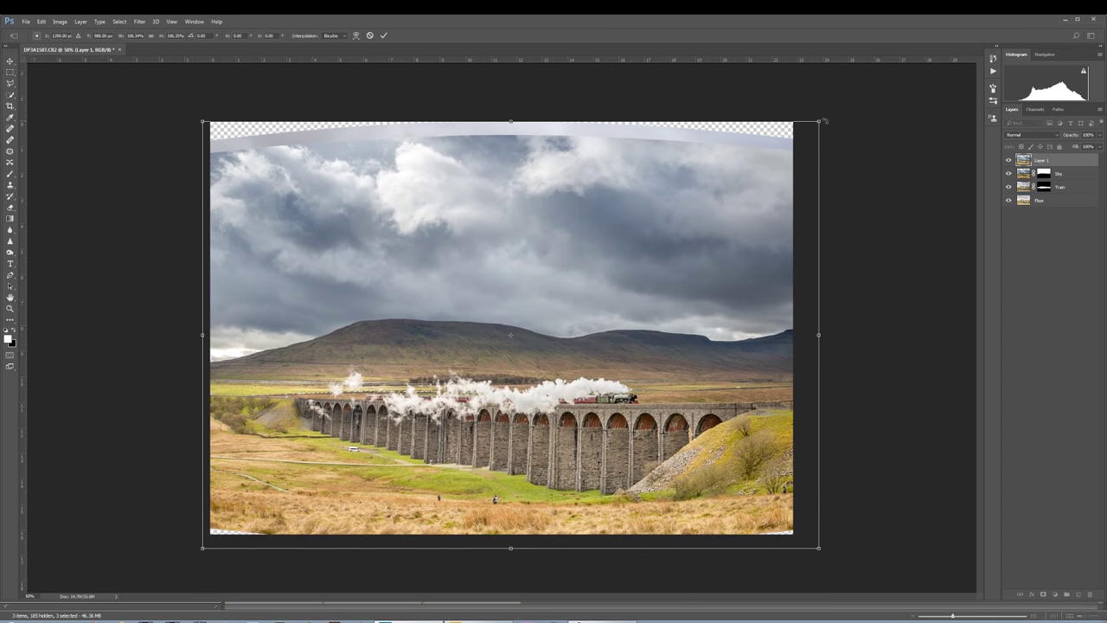
pyautogui.moveTo(825, 112); pyautogui.dragTo(840, 98)
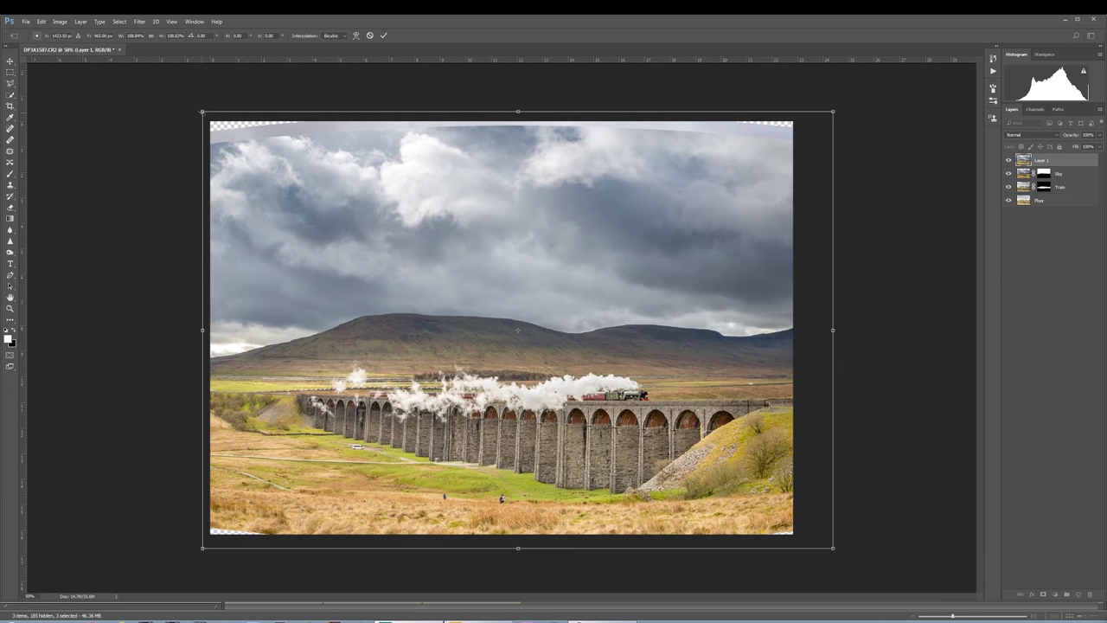
pyautogui.moveTo(200, 109); pyautogui.dragTo(178, 84)
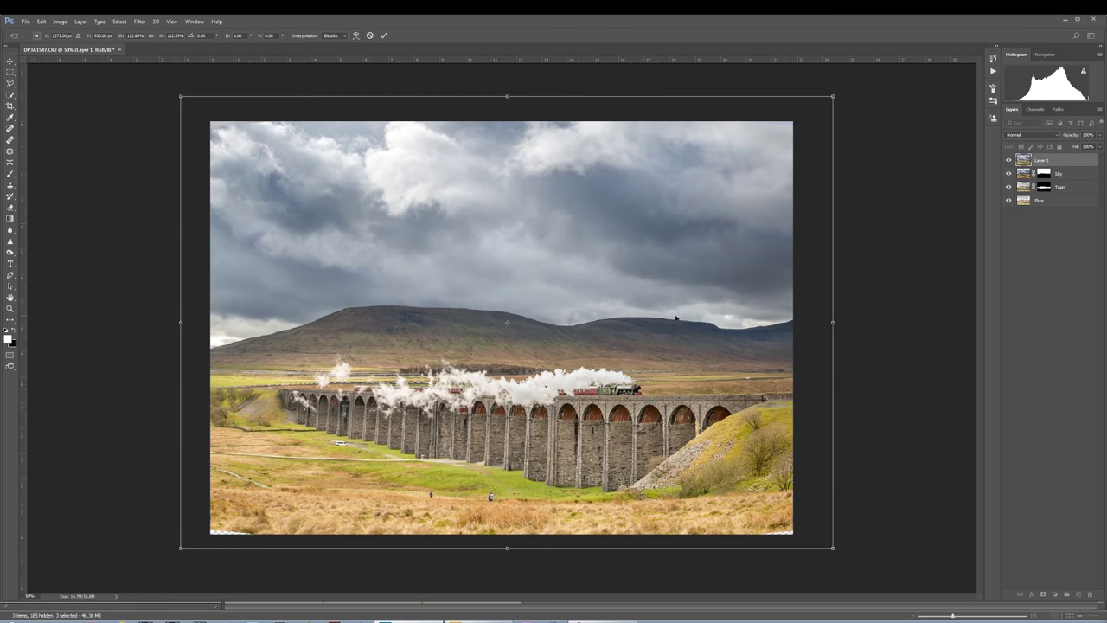
# Fine-tune all four corners of the scaled layer and apply the transformation
pyautogui.moveTo(835, 548); pyautogui.dragTo(822, 540)
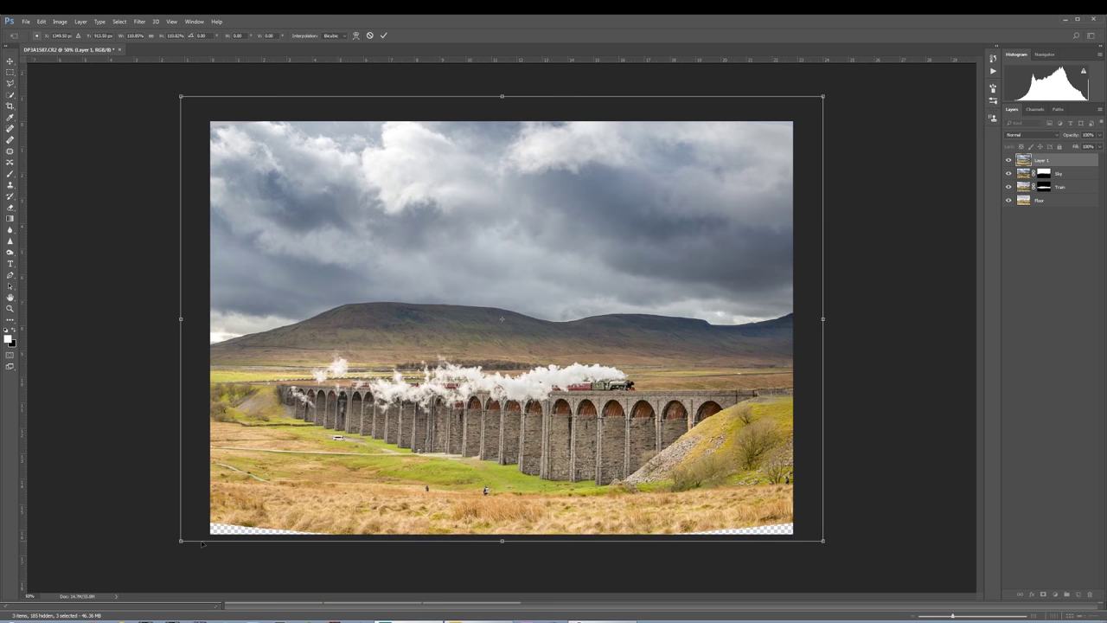
pyautogui.moveTo(182, 542); pyautogui.dragTo(184, 538)
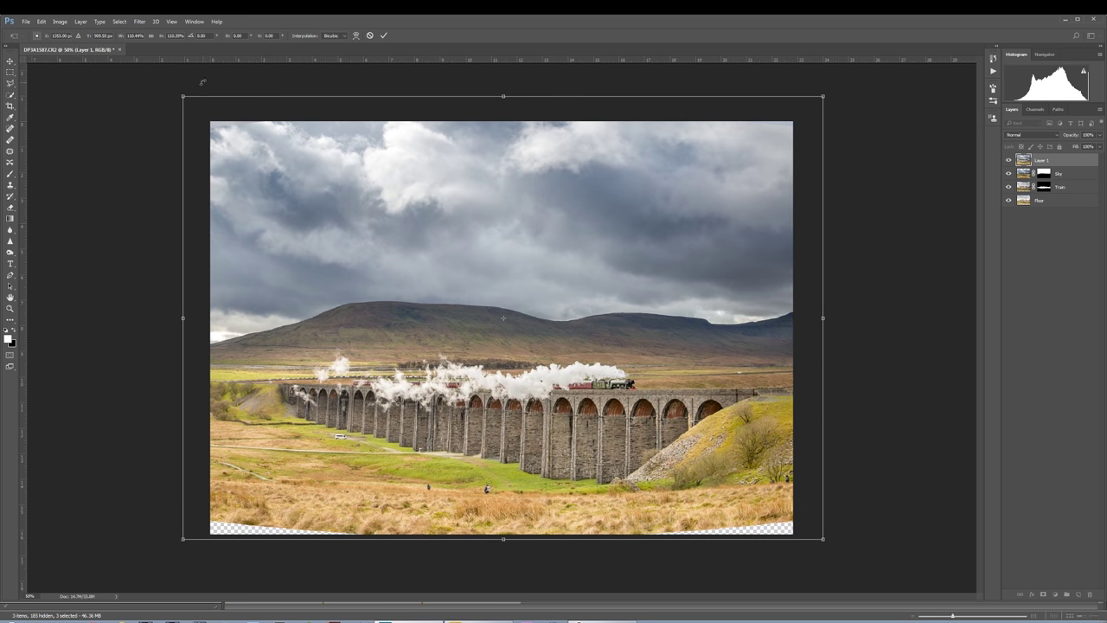
pyautogui.moveTo(182, 96); pyautogui.dragTo(187, 100)
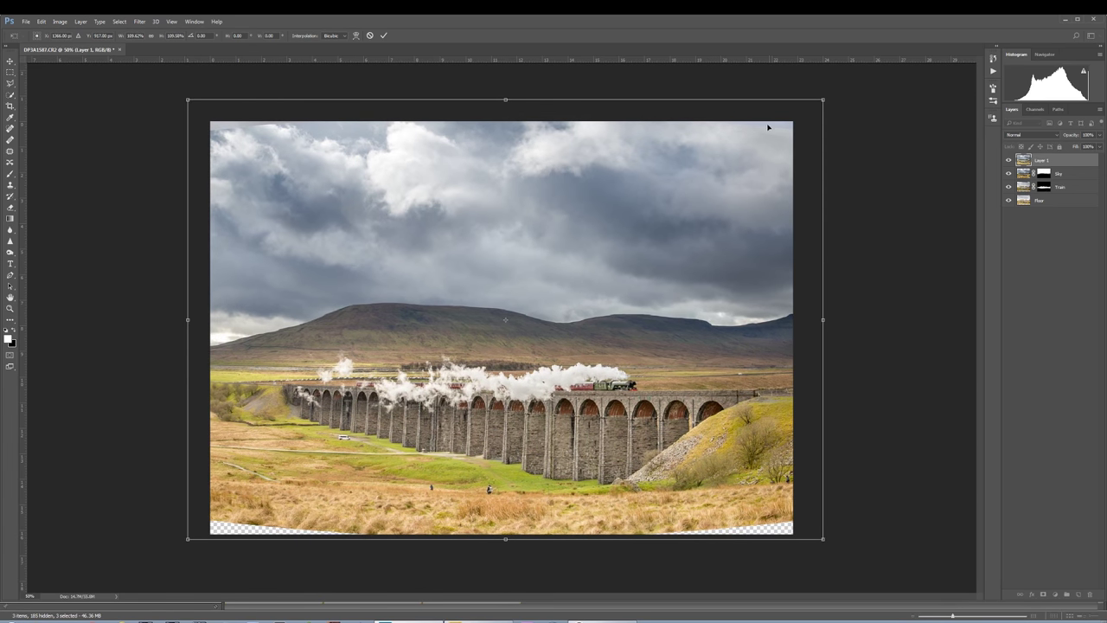
pyautogui.moveTo(822, 103)
pyautogui.mouseDown()
pyautogui.moveTo(797, 111)
pyautogui.moveTo(812, 106)
pyautogui.mouseUp()
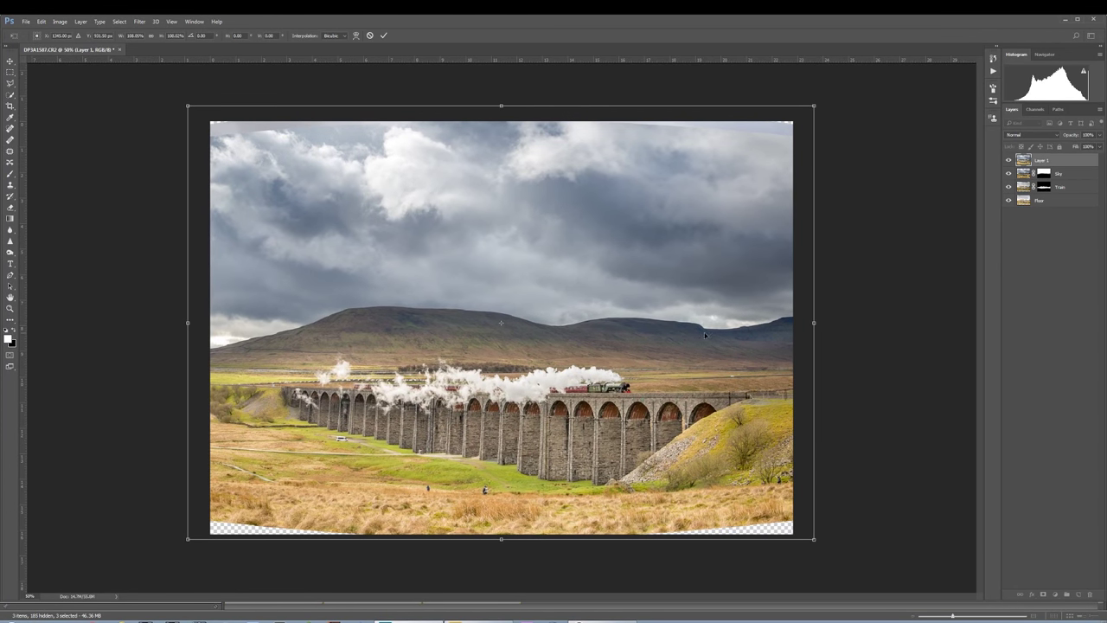
pyautogui.press('b')
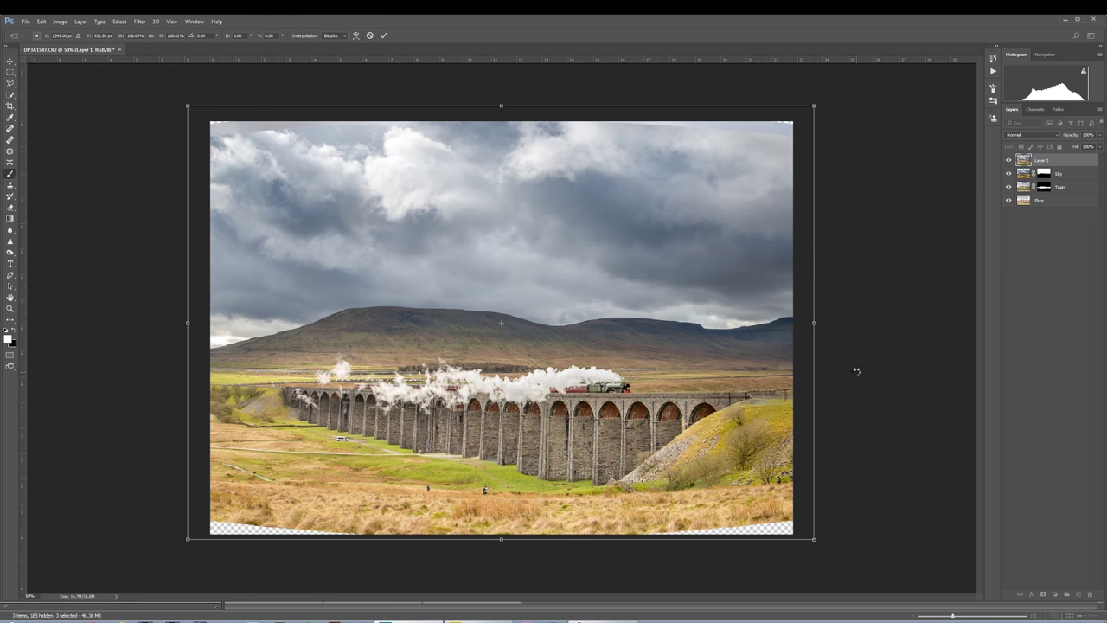
pyautogui.press('Return')
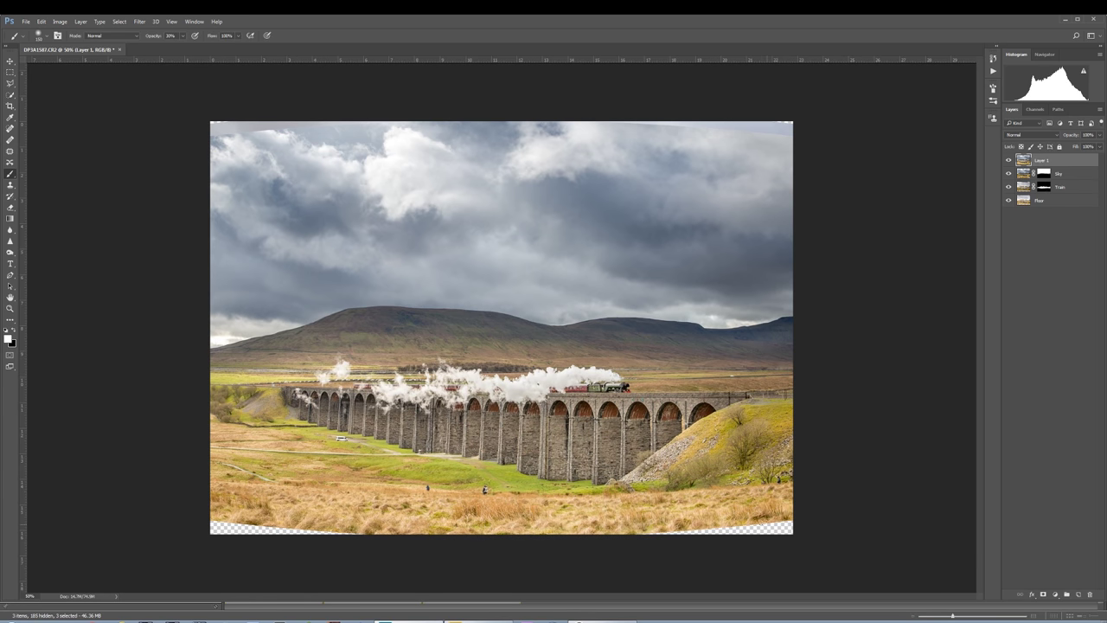
# Lasso the bottom-left transparent gap and fill it with Content-Aware fill
pyautogui.click(10, 83)
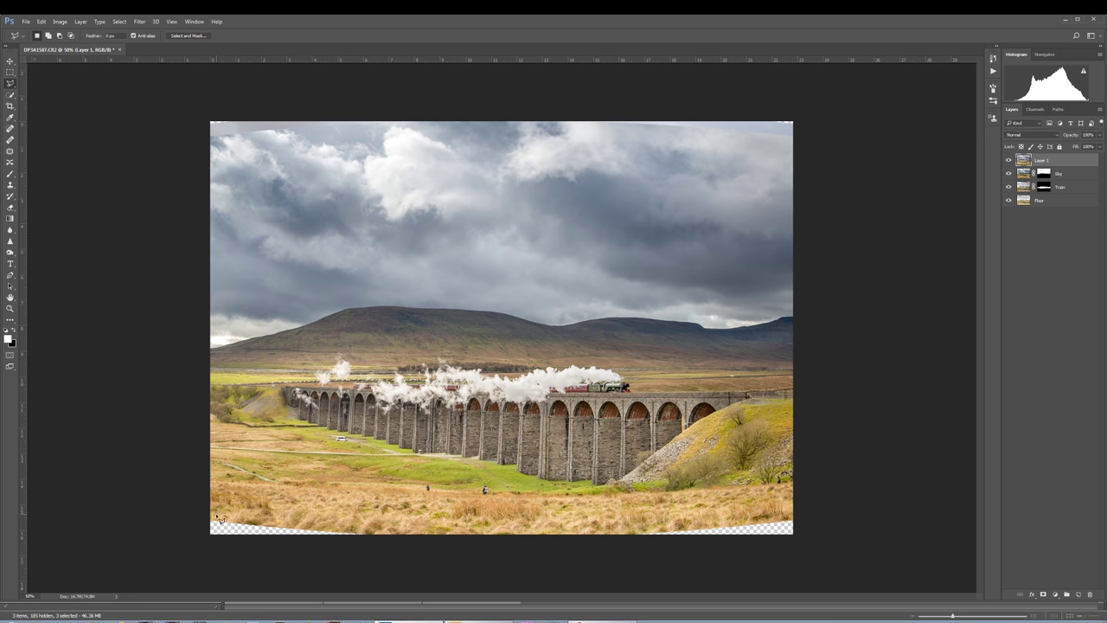
pyautogui.moveTo(205, 512)
pyautogui.mouseDown()
pyautogui.moveTo(383, 538)
pyautogui.moveTo(388, 549)
pyautogui.moveTo(206, 564)
pyautogui.moveTo(188, 552)
pyautogui.moveTo(193, 529)
pyautogui.moveTo(207, 537)
pyautogui.moveTo(204, 508)
pyautogui.moveTo(326, 520)
pyautogui.moveTo(386, 547)
pyautogui.moveTo(207, 552)
pyautogui.mouseUp()
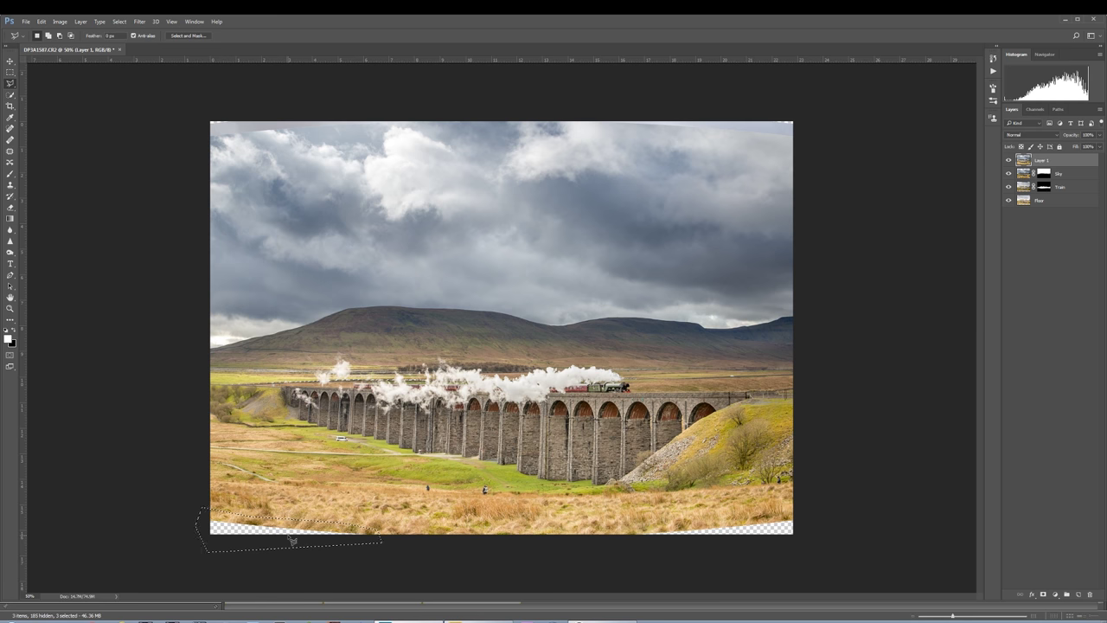
pyautogui.hotkey('shift', 'BackSpace')
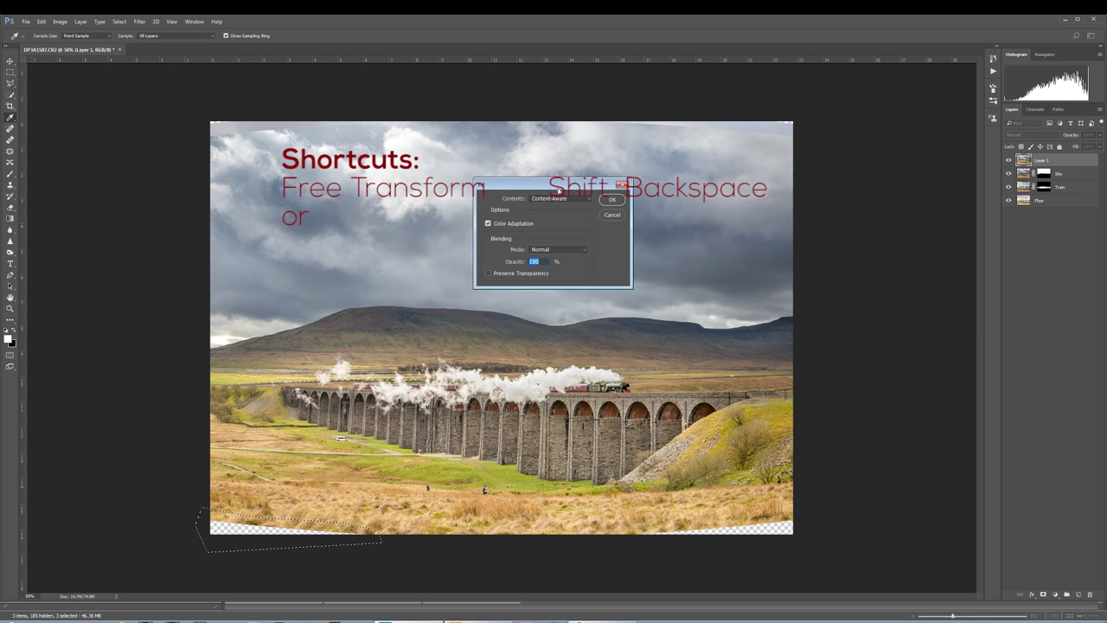
pyautogui.moveTo(560, 189); pyautogui.dragTo(506, 185)
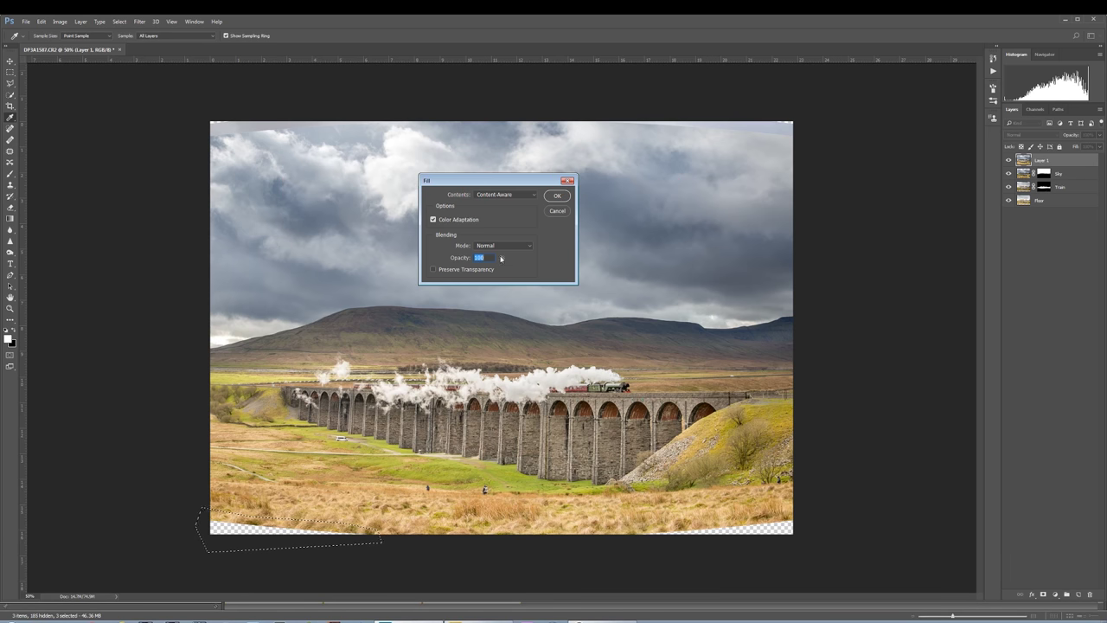
pyautogui.press('Return')
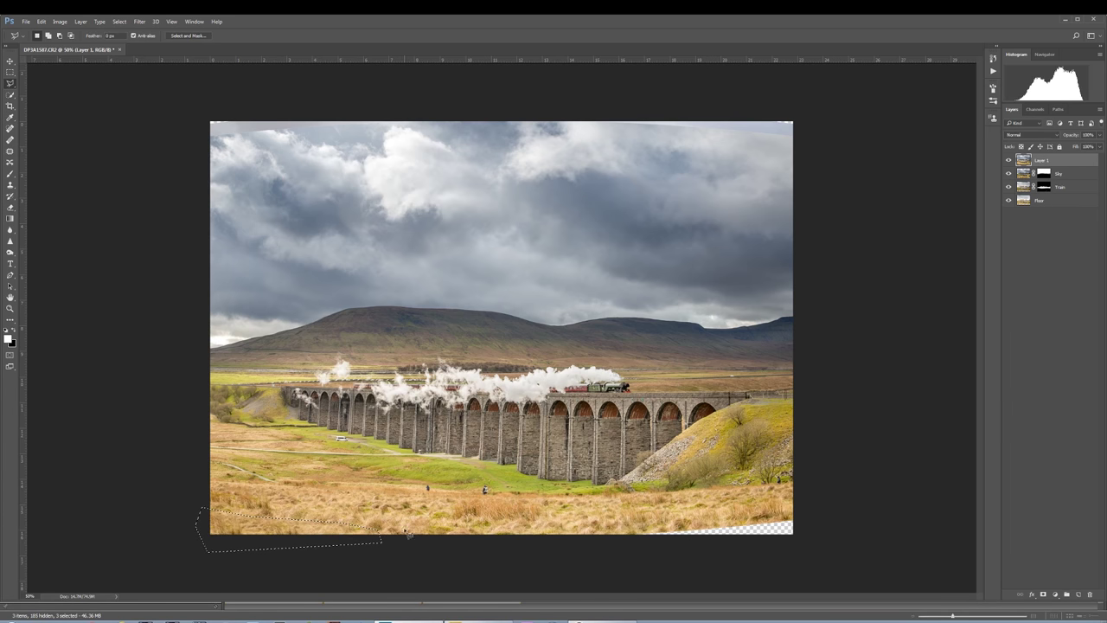
# Outline the bottom-right transparent gap and fill it with Content-Aware fill
pyautogui.click(803, 509)
pyautogui.click(625, 536)
pyautogui.click(798, 544)
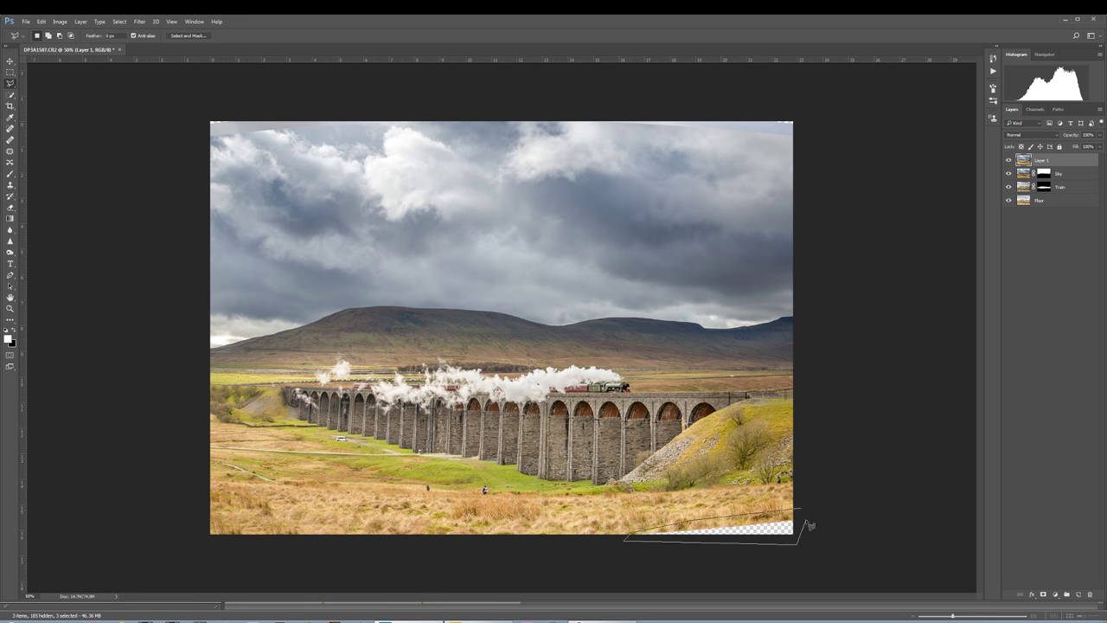
pyautogui.click(811, 525)
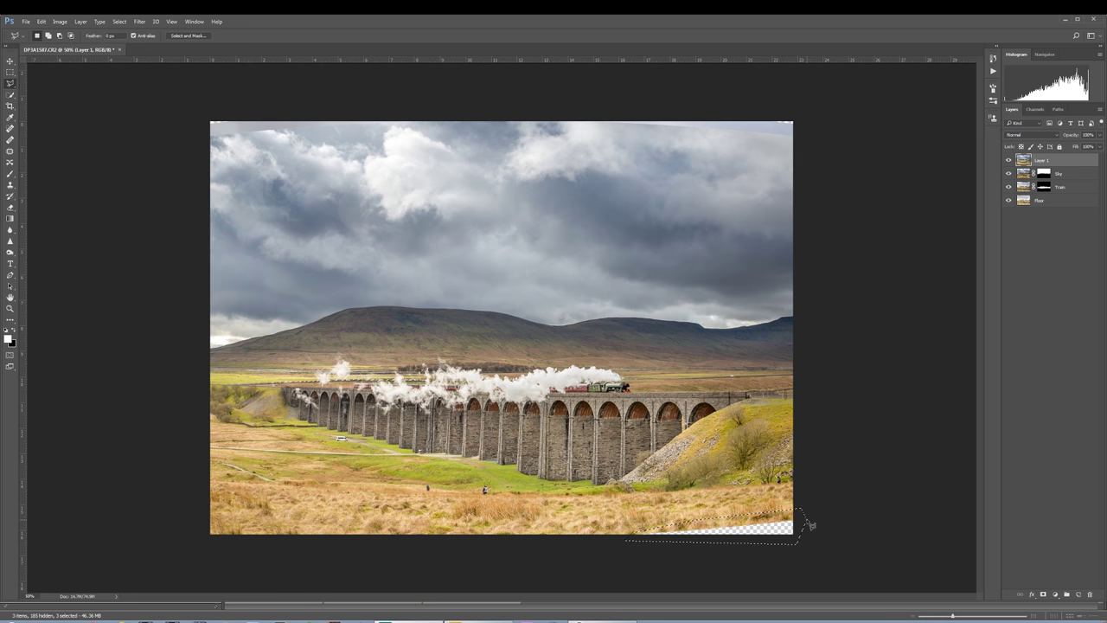
pyautogui.hotkey('shift', 'BackSpace')
pyautogui.press('Return')
# Deselect, then outline the empty top-right corner and fill it with Content-Aware fill
pyautogui.hotkey('ctrl', 'd')
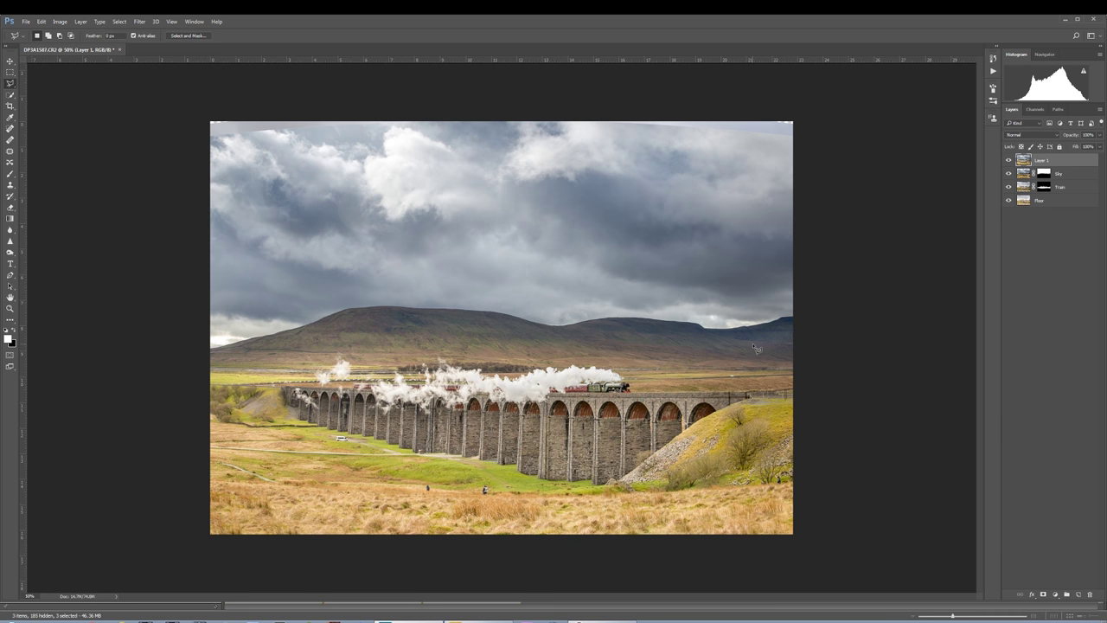
pyautogui.click(571, 107)
pyautogui.click(597, 126)
pyautogui.click(805, 147)
pyautogui.doubleClick(804, 108)
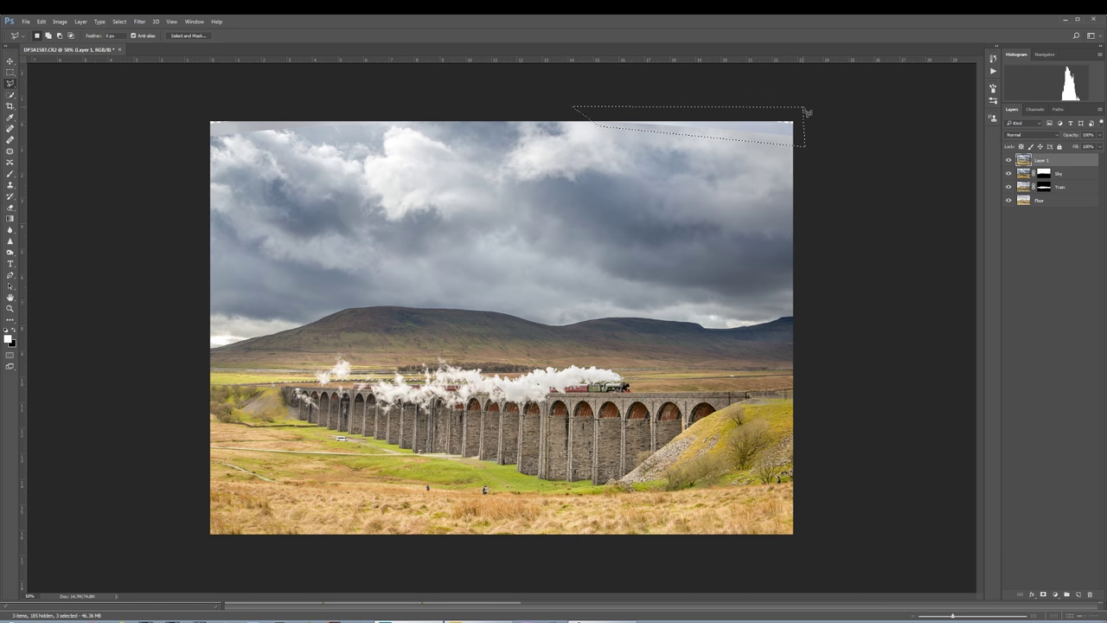
pyautogui.hotkey('shift', 'F5')
pyautogui.press('Return')
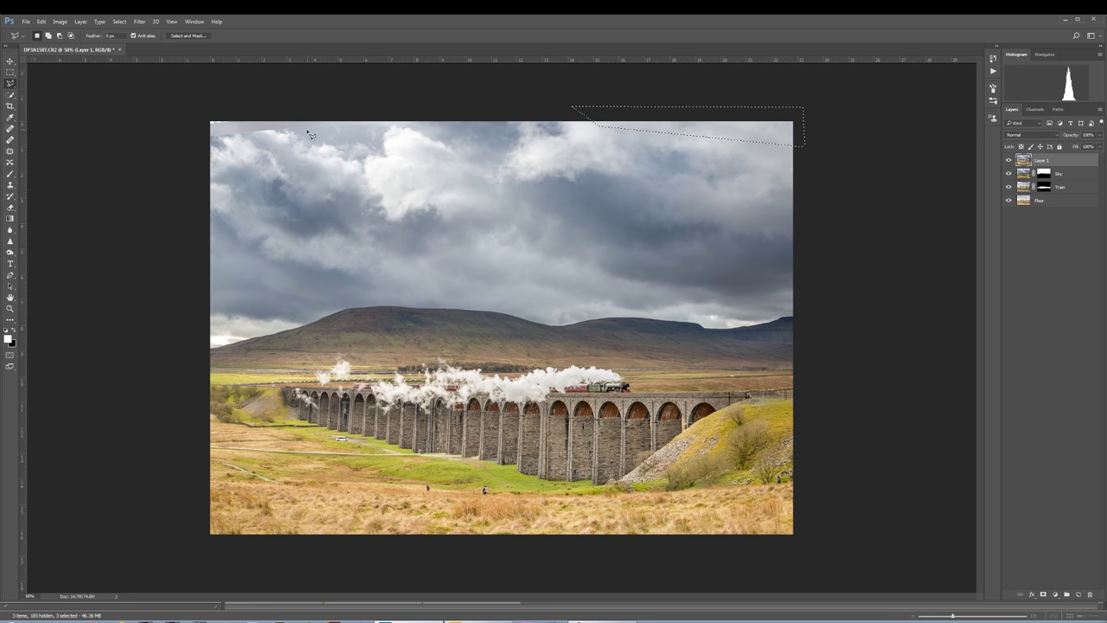
# Outline the empty top-left corner, fill it with Content-Aware fill, and deselect
pyautogui.click(401, 111)
pyautogui.click(411, 124)
pyautogui.click(199, 143)
pyautogui.doubleClick(200, 113)
pyautogui.hotkey('shift', 'F5')
pyautogui.press('Return')
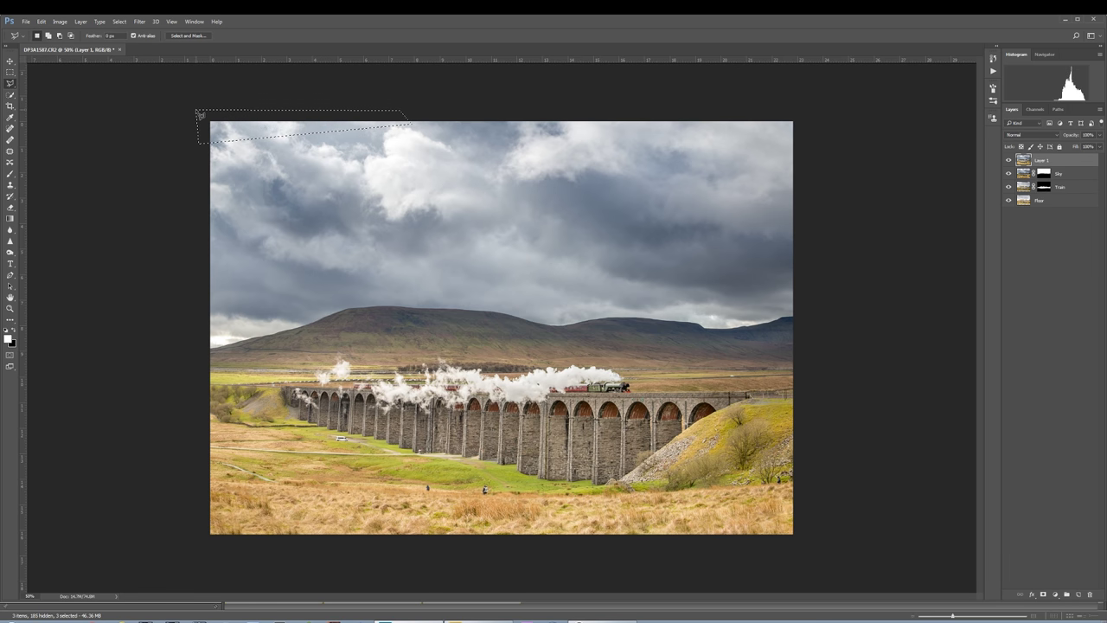
pyautogui.hotkey('ctrl', 'd')
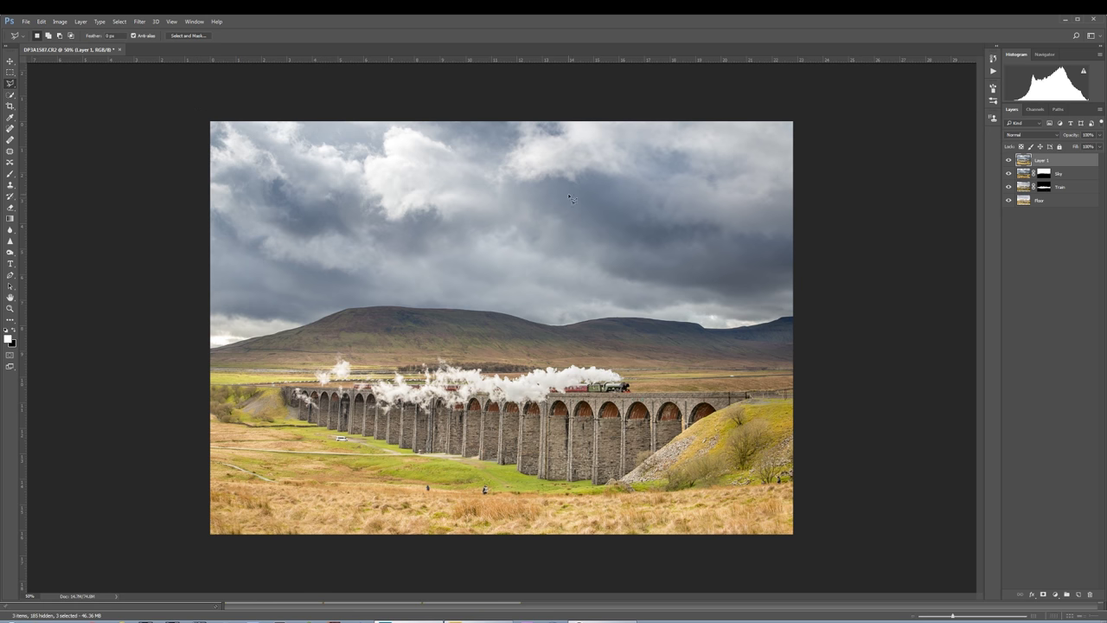
# Zoom the filled image slightly and select the Patch tool
pyautogui.scroll(2, 562, 441)
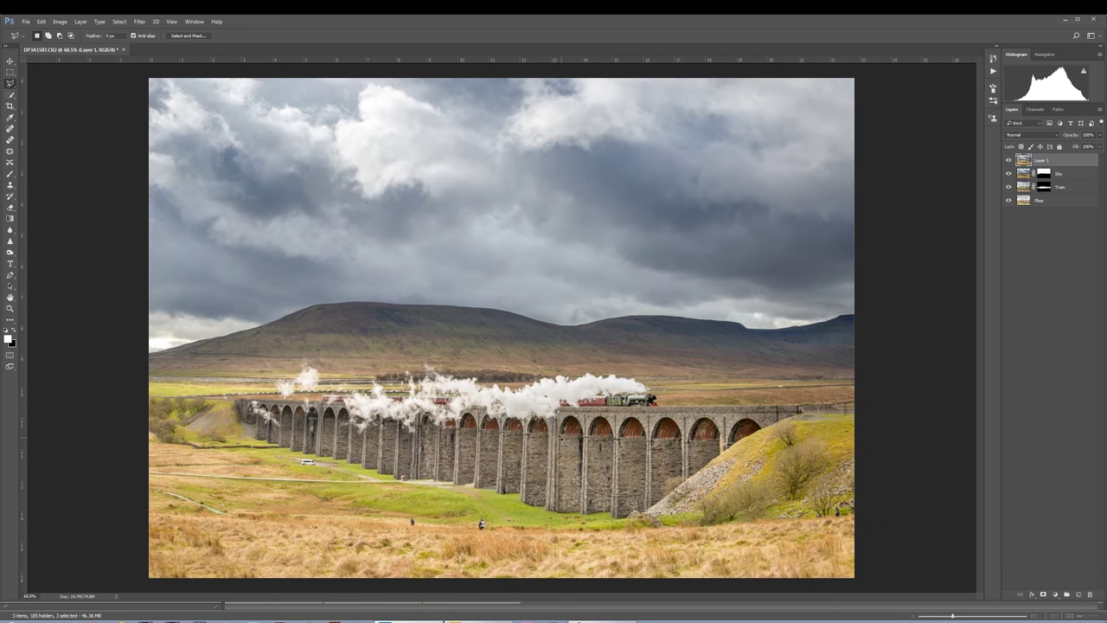
pyautogui.scroll(-1, 562, 439)
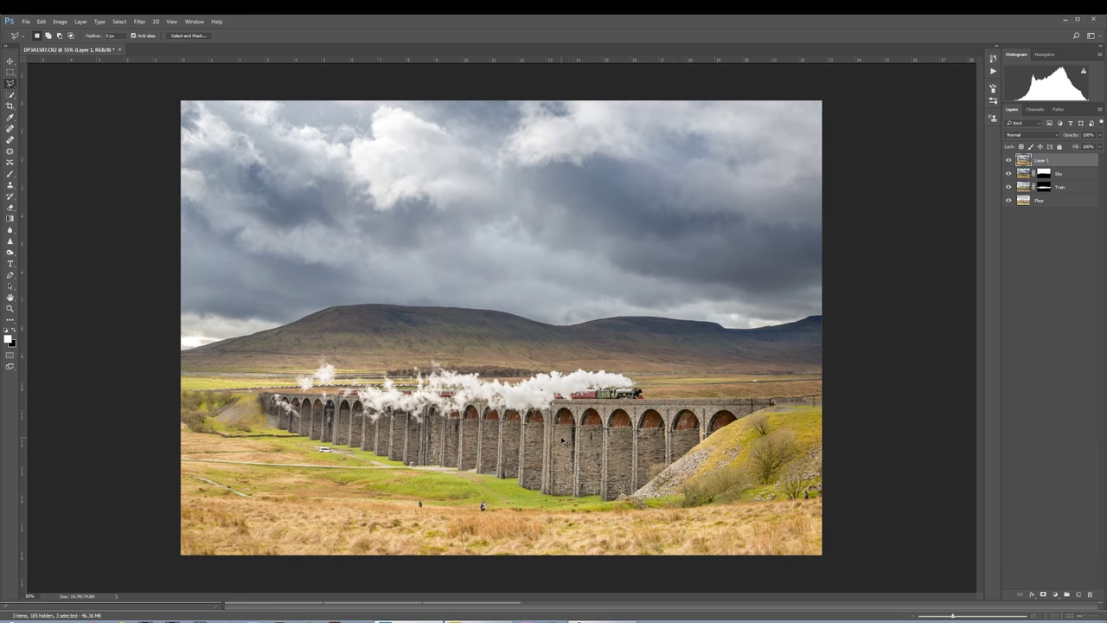
pyautogui.scroll(1, 563, 442)
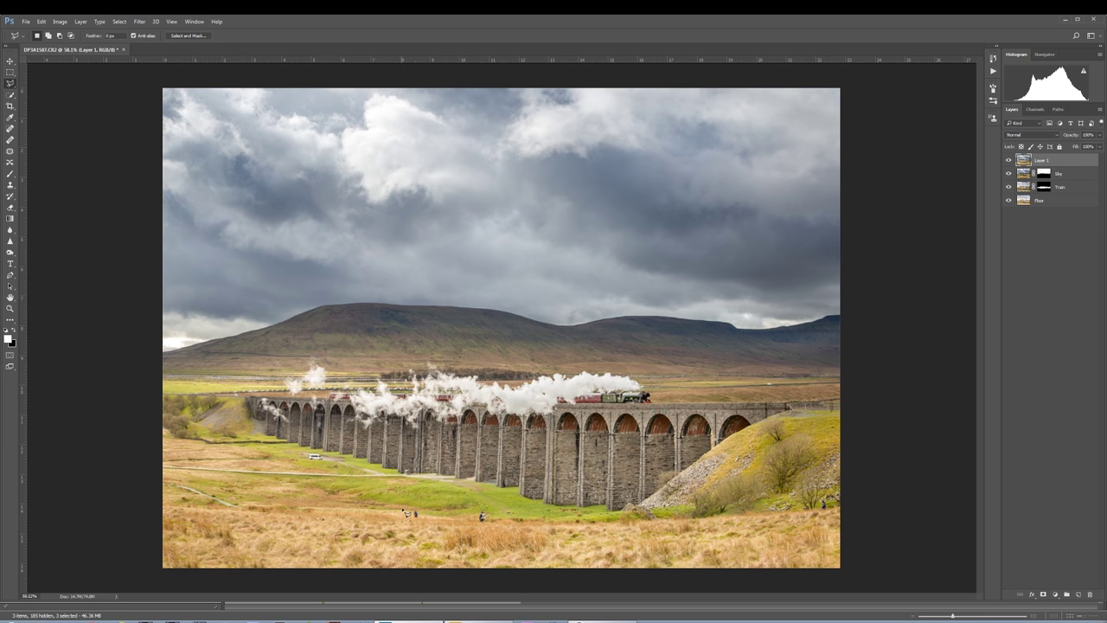
pyautogui.click(10, 152)
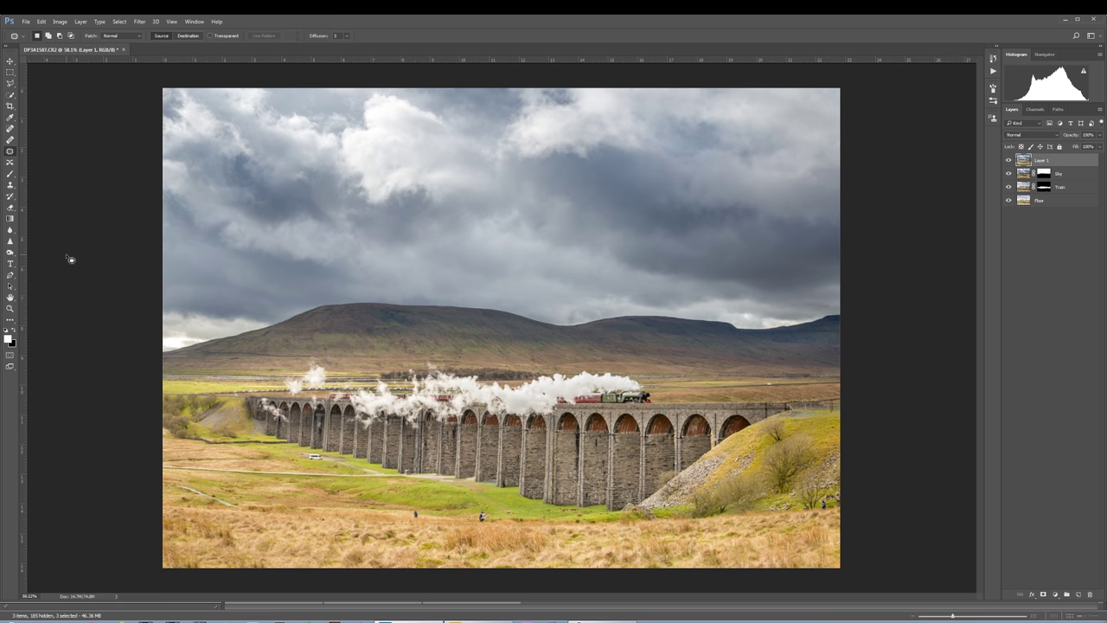
# Patch both walkers out of the foreground grass, dismiss the accidental Save As, and deselect
pyautogui.scroll(1, 490, 538)
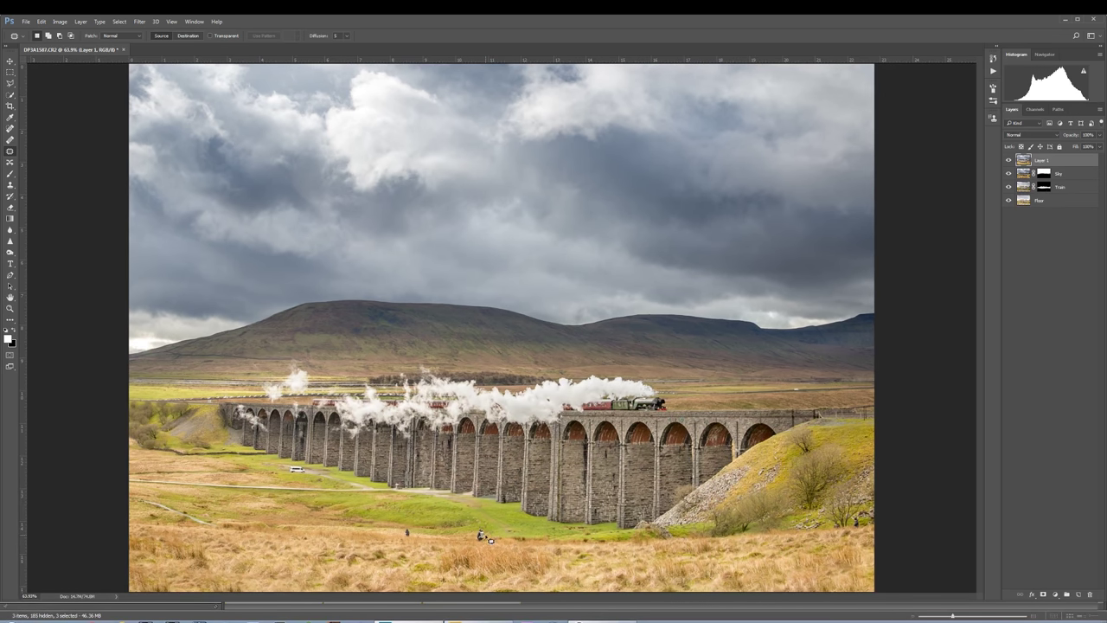
pyautogui.moveTo(490, 538)
pyautogui.mouseDown()
pyautogui.moveTo(474, 524)
pyautogui.moveTo(490, 552)
pyautogui.moveTo(490, 538)
pyautogui.moveTo(505, 537)
pyautogui.mouseUp()
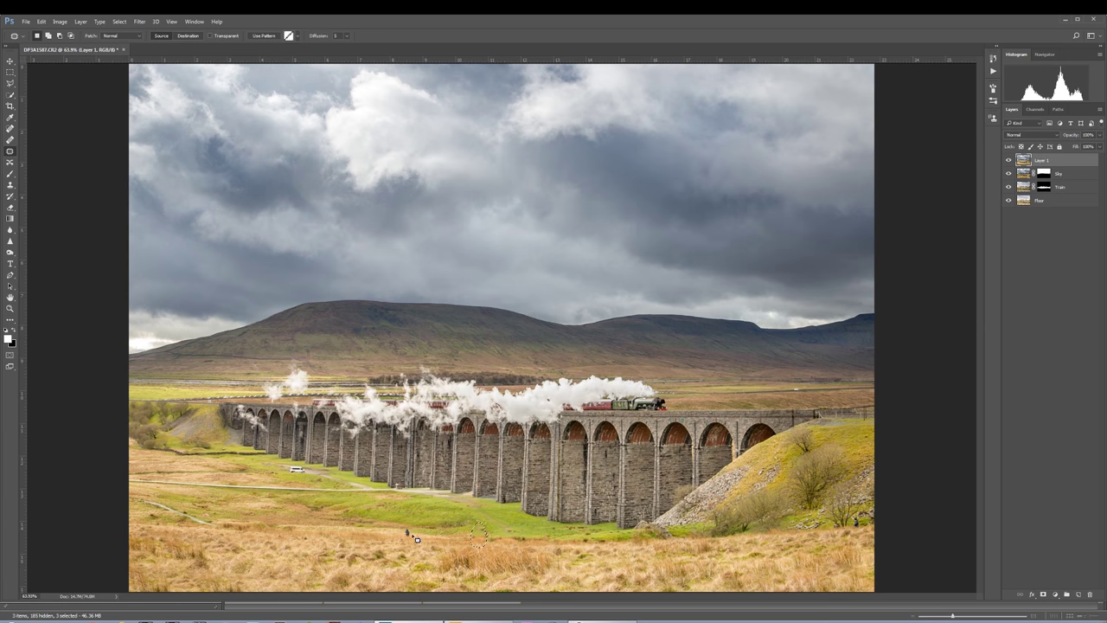
pyautogui.moveTo(416, 539)
pyautogui.mouseDown()
pyautogui.moveTo(400, 528)
pyautogui.moveTo(407, 550)
pyautogui.moveTo(450, 534)
pyautogui.mouseUp()
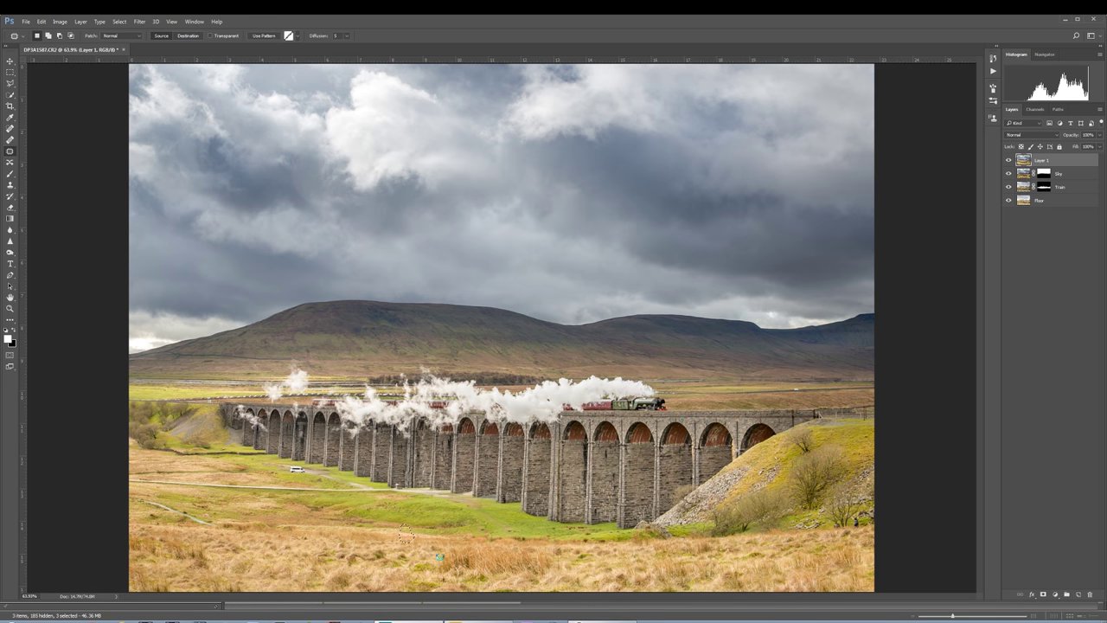
pyautogui.hotkey('ctrl', 'shift', 's')
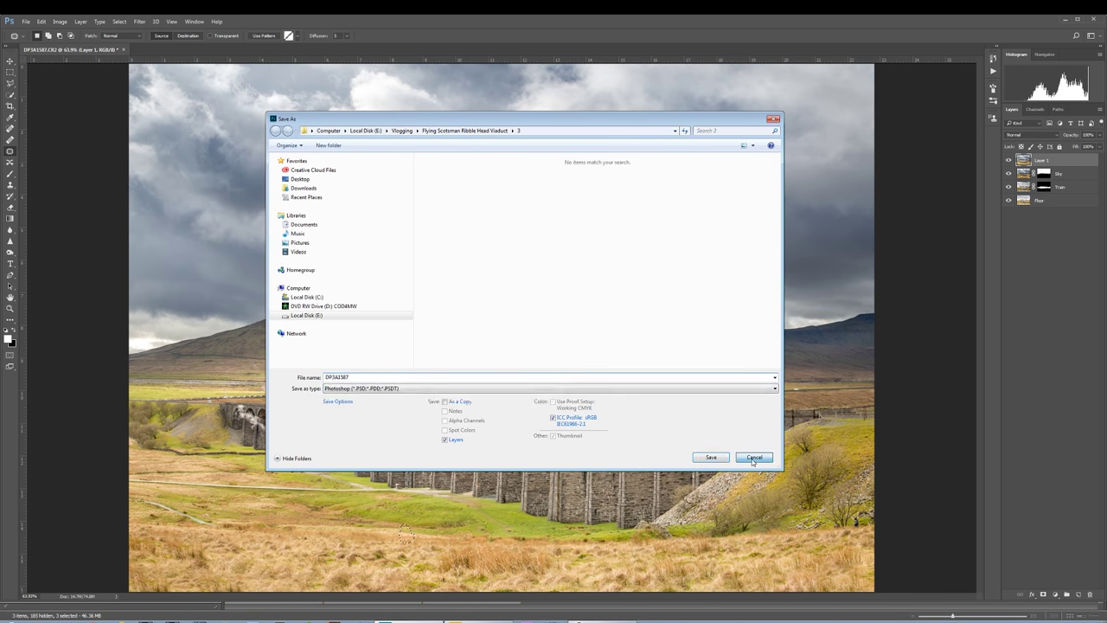
pyautogui.click(752, 456)
pyautogui.hotkey('ctrl', 'd')
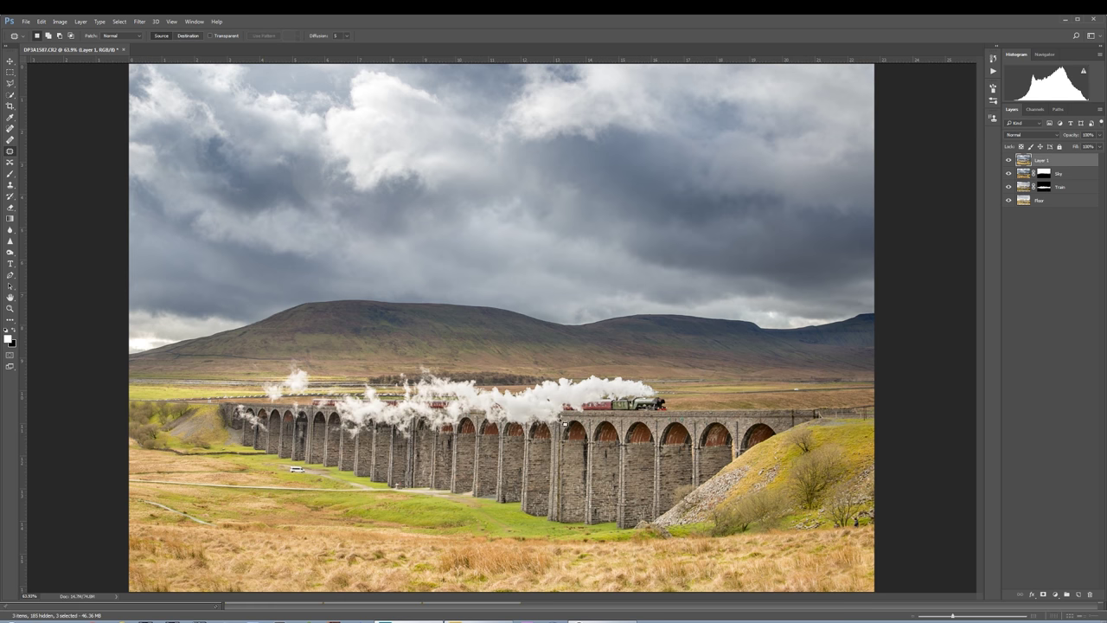
# Clone-stamp the white van off the footpath below the viaduct on Layer 1
pyautogui.scroll(1, 294, 471)
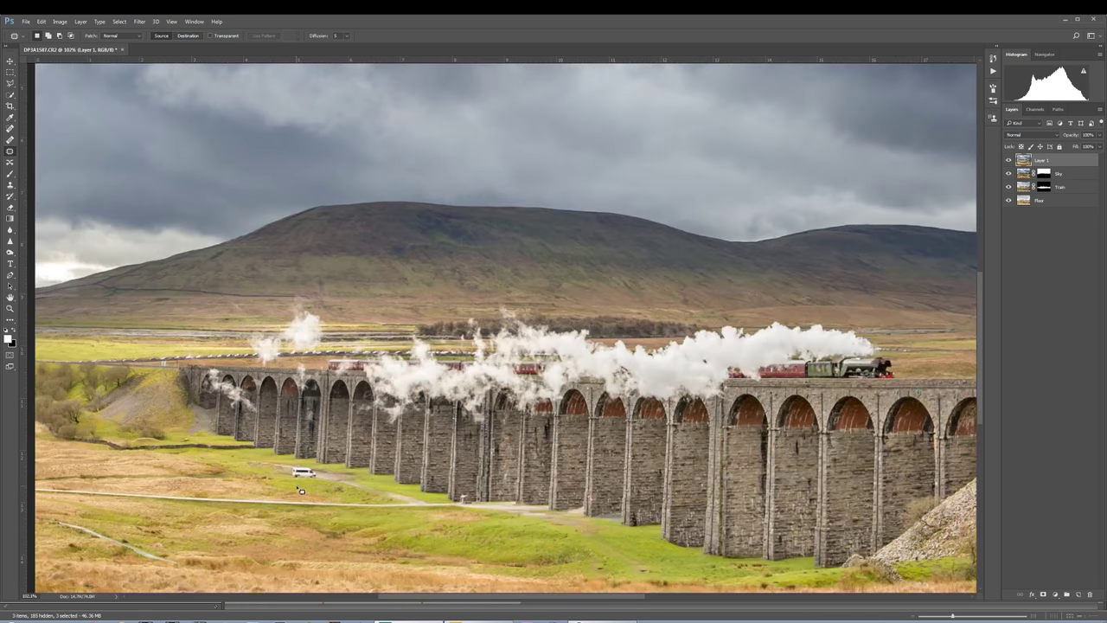
pyautogui.scroll(1, 301, 491)
pyautogui.press('s')
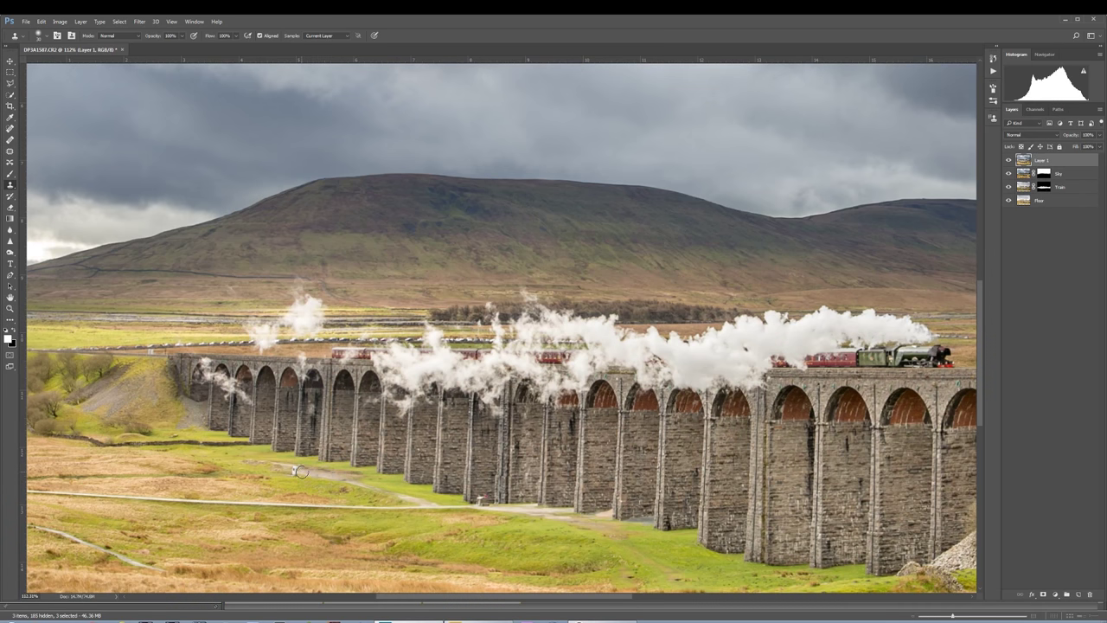
pyautogui.moveTo(301, 472); pyautogui.dragTo(299, 474)
pyautogui.moveTo(317, 478); pyautogui.dragTo(301, 476)
# Clone out the small object at the pier base and marks along the path, then fit the image
pyautogui.scroll(3, 486, 500)
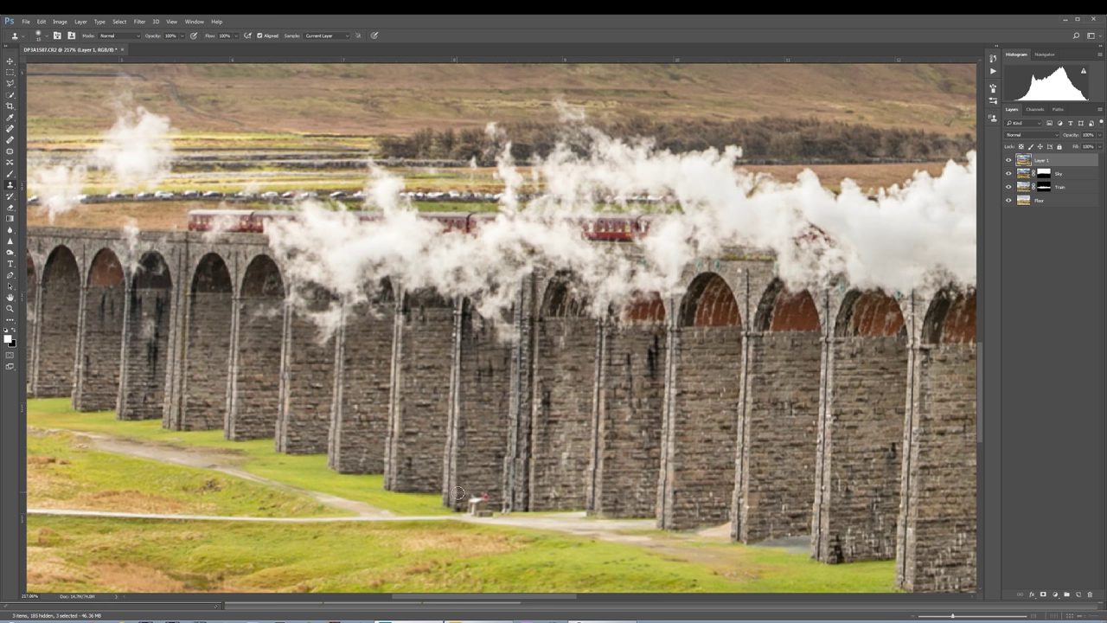
pyautogui.moveTo(457, 493); pyautogui.dragTo(487, 505)
pyautogui.keyDown('alt'); pyautogui.click(537, 520); pyautogui.keyUp('alt')
pyautogui.moveTo(504, 519)
pyautogui.mouseDown()
pyautogui.moveTo(493, 522)
pyautogui.moveTo(471, 519)
pyautogui.moveTo(517, 519)
pyautogui.mouseUp()
pyautogui.scroll(-2, 610, 511)
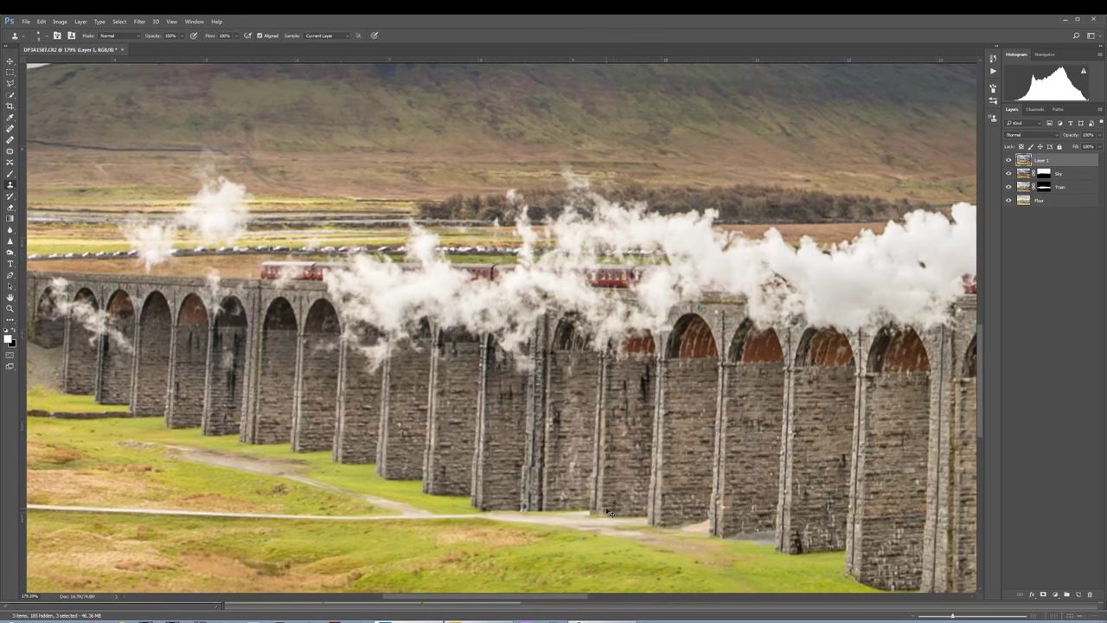
pyautogui.hotkey('ctrl', '0')
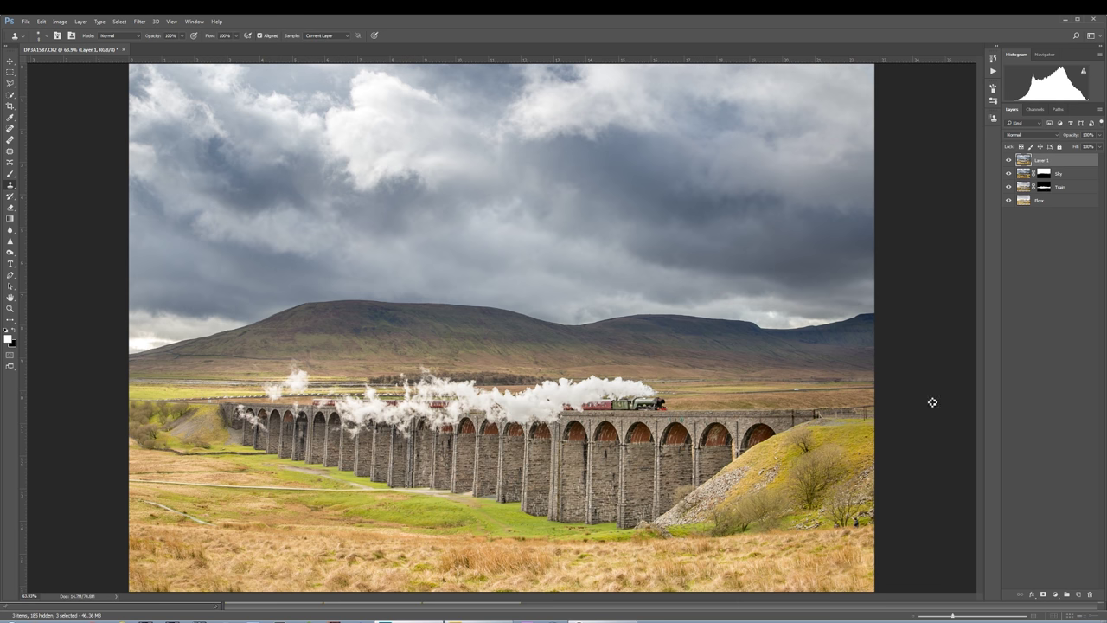
# Stamp all visible layers into a new top layer and rename it 'Car removal'
pyautogui.hotkey('ctrl', 'shift', 'alt', 'e')
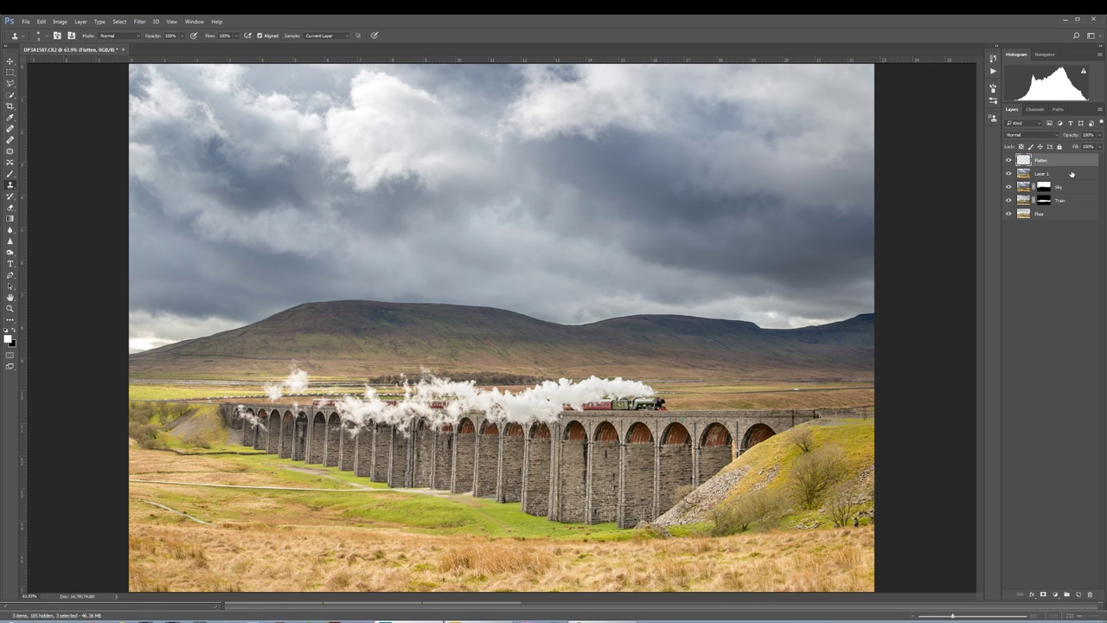
pyautogui.doubleClick(1041, 160)
pyautogui.press('Return')
pyautogui.scroll(5, 710, 405)
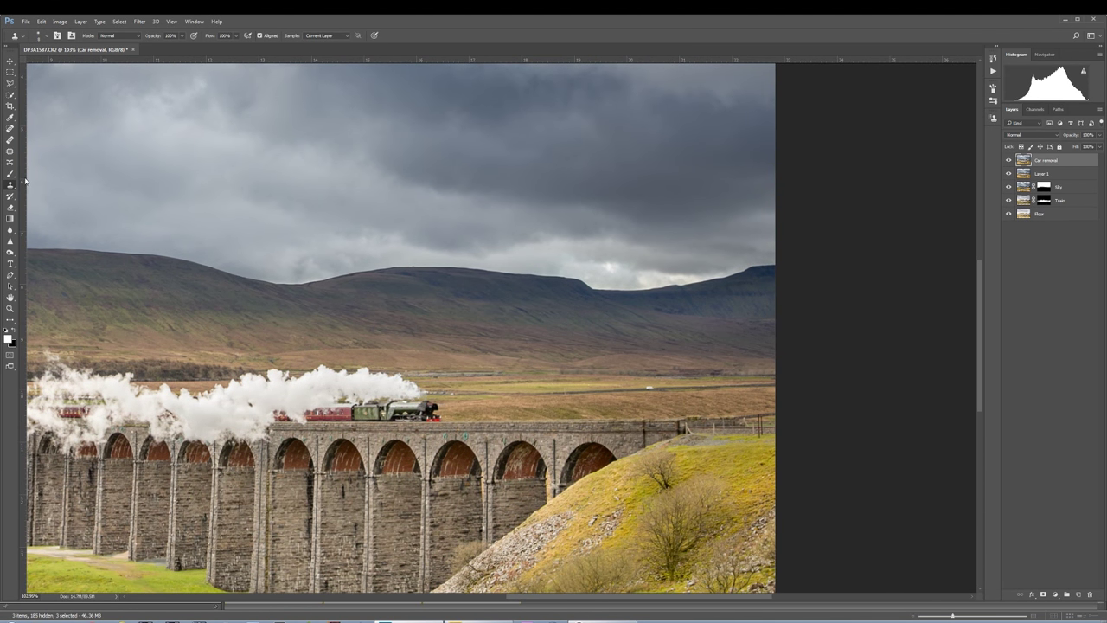
# Patch the distant car out of the field with nearby texture, then enlarge the Clone Stamp brush
pyautogui.click(12, 153)
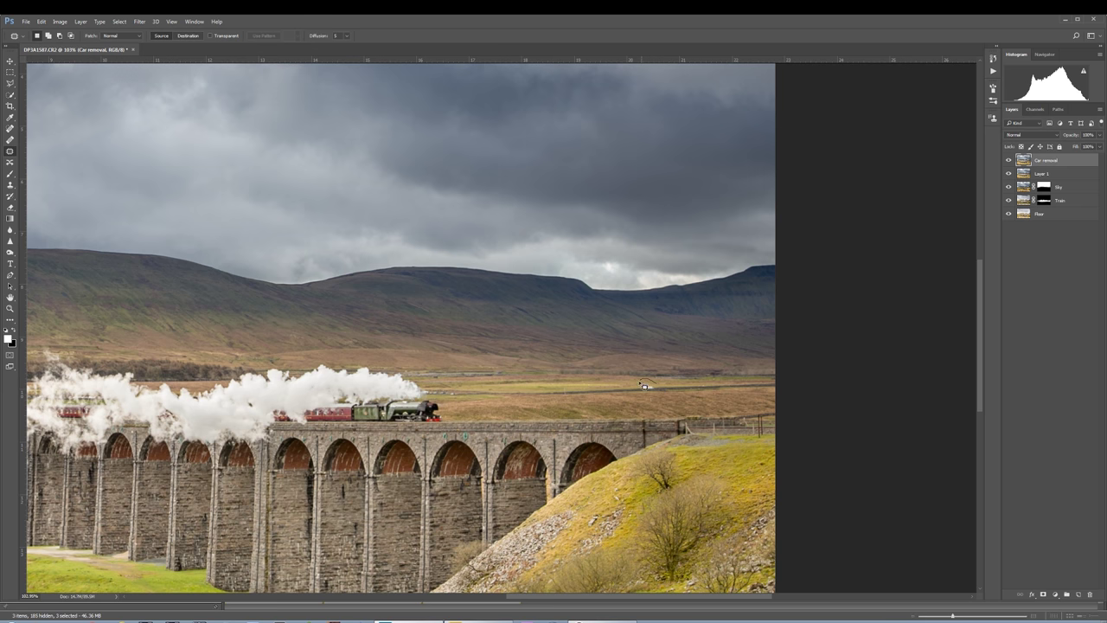
pyautogui.moveTo(657, 400)
pyautogui.mouseDown()
pyautogui.moveTo(645, 383)
pyautogui.moveTo(621, 392)
pyautogui.mouseUp()
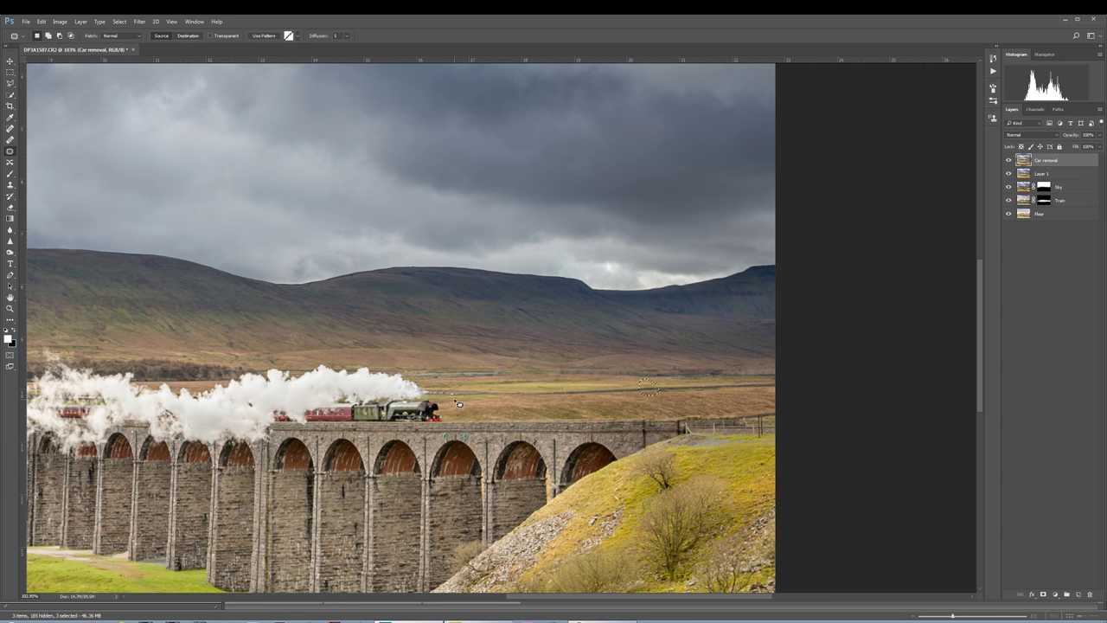
pyautogui.hotkey('ctrl', 'd')
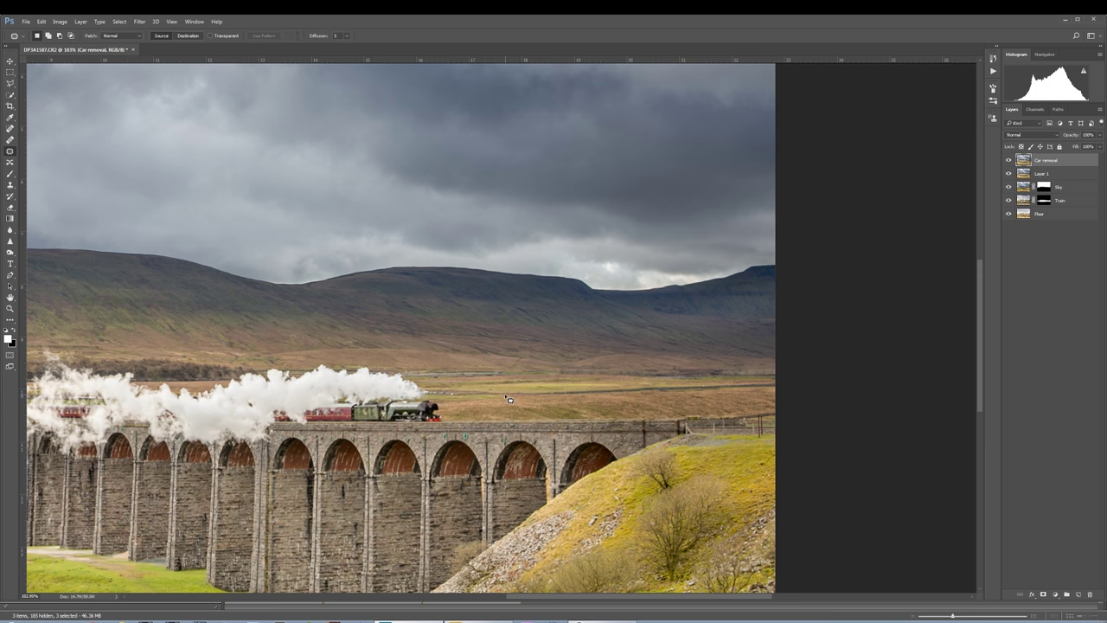
pyautogui.hotkey('ctrl', 'shift', 'd')
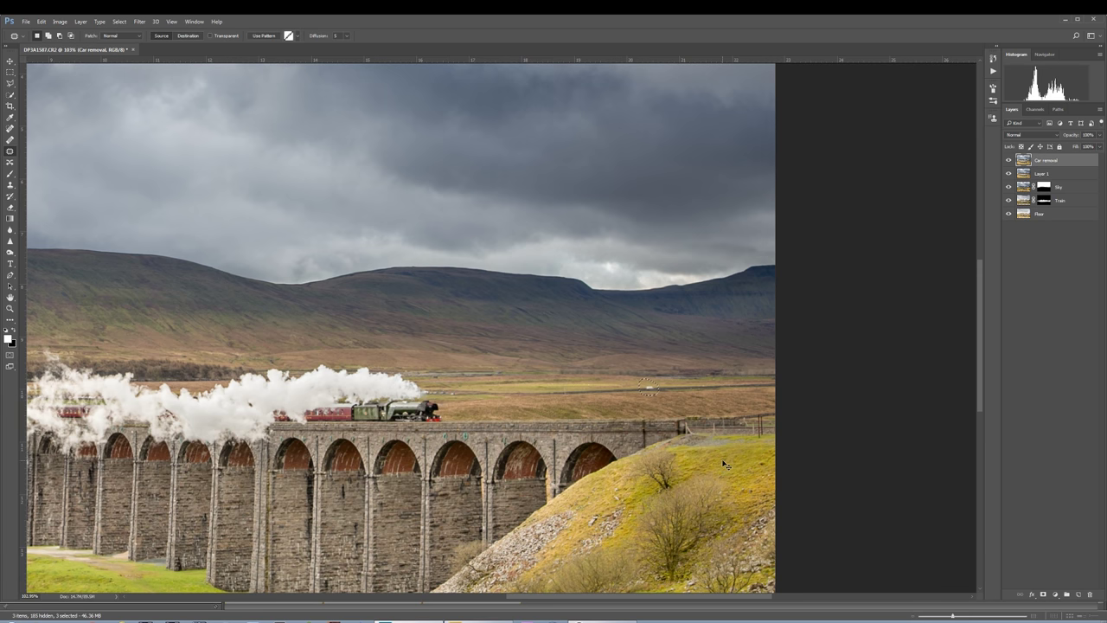
pyautogui.hotkey('ctrl', 'd')
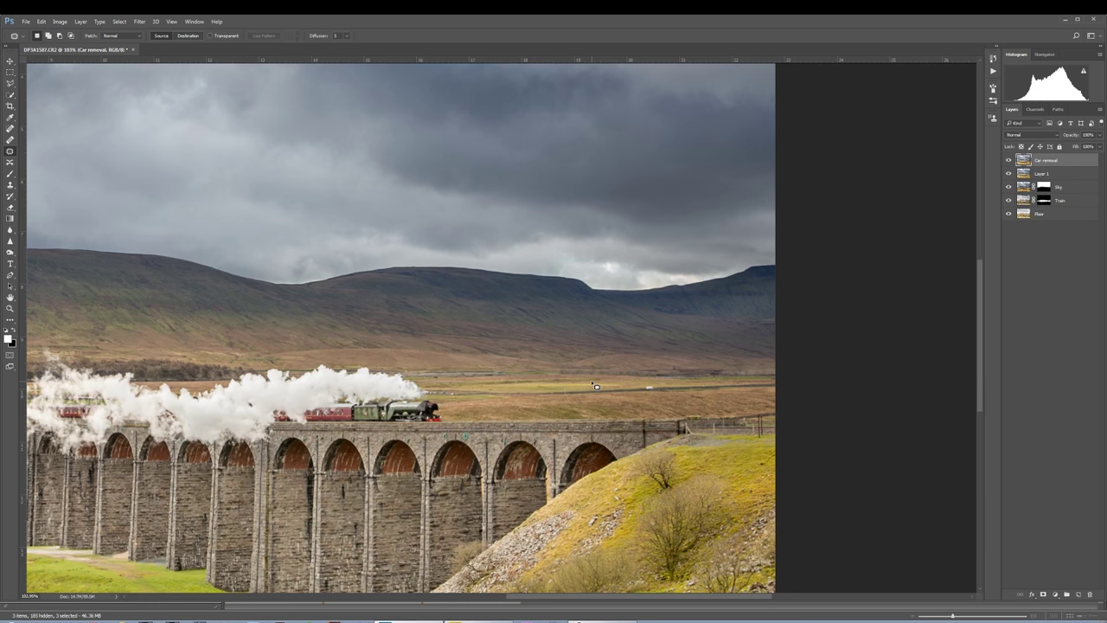
pyautogui.press('s')
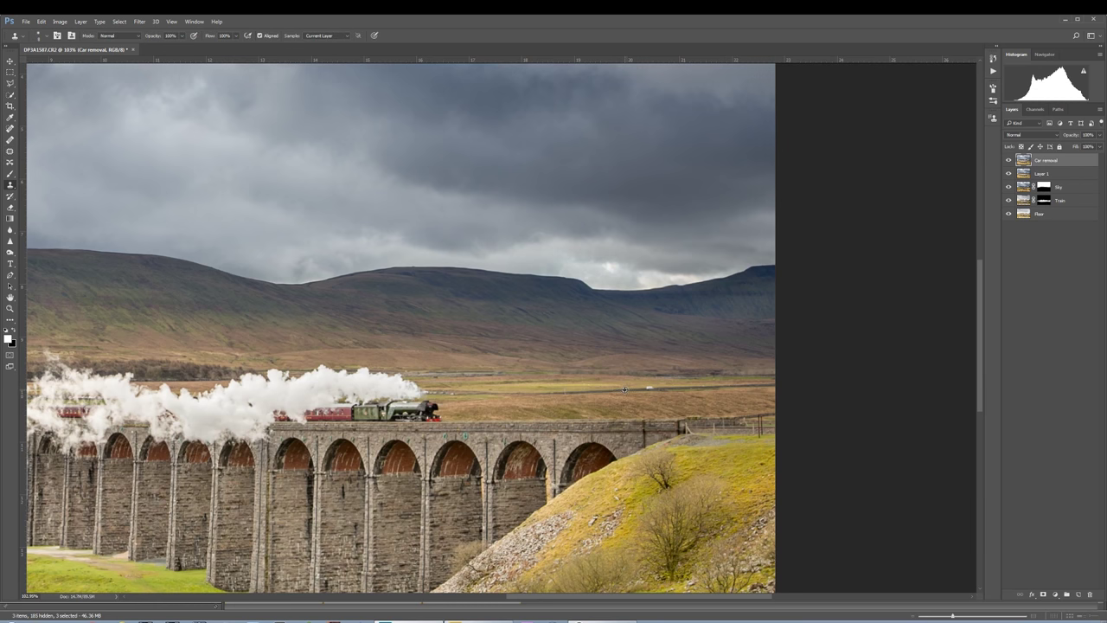
pyautogui.press(']')
# Set clone flow to 44% and softly clone field texture near the viaduct's left end
pyautogui.moveTo(511, 396); pyautogui.dragTo(569, 390)
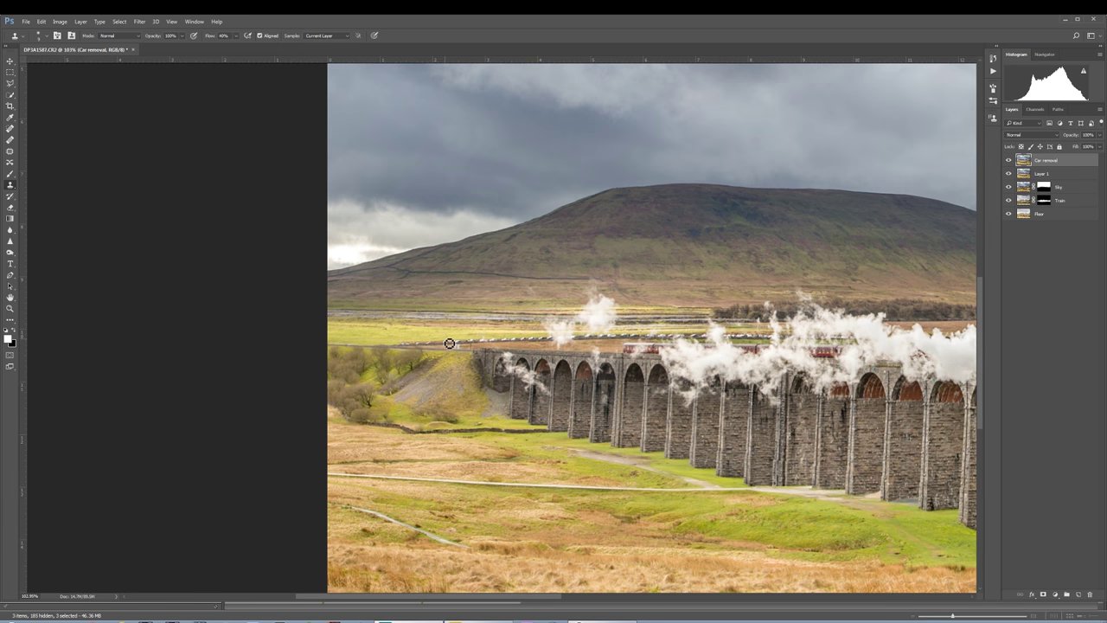
pyautogui.hotkey('shift', '4')
pyautogui.hotkey('shift', '4')
pyautogui.moveTo(400, 346); pyautogui.dragTo(405, 348)
# Reset Clone Stamp flow to 100% and sample a new source near the viaduct's left end
pyautogui.click(239, 38)
pyautogui.click(451, 64)
pyautogui.moveTo(744, 291); pyautogui.dragTo(613, 308)
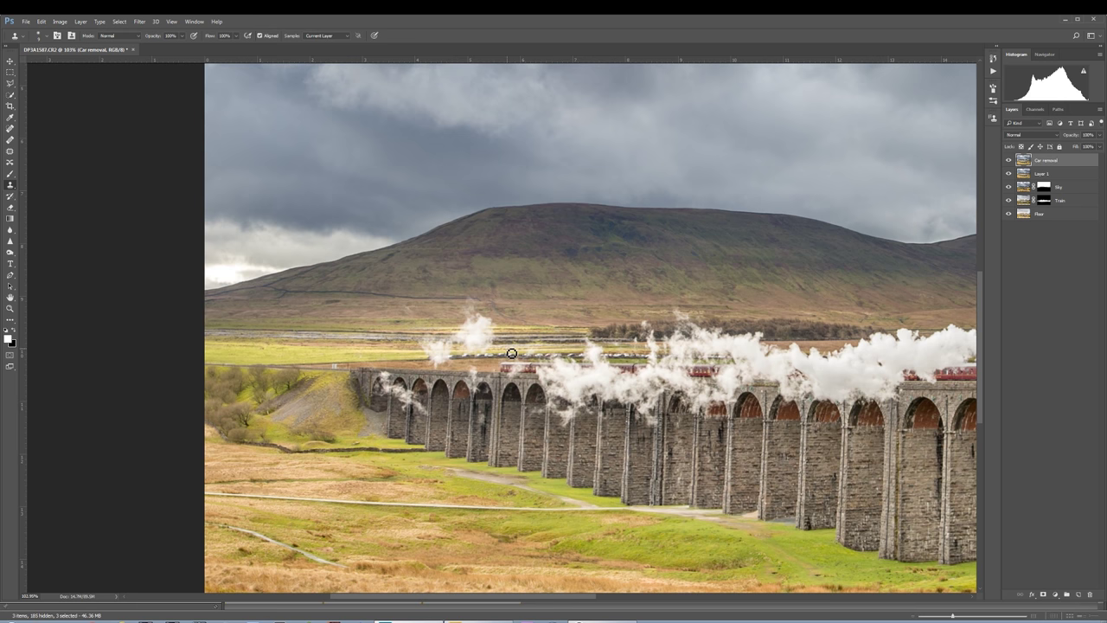
pyautogui.scroll(1, 511, 353)
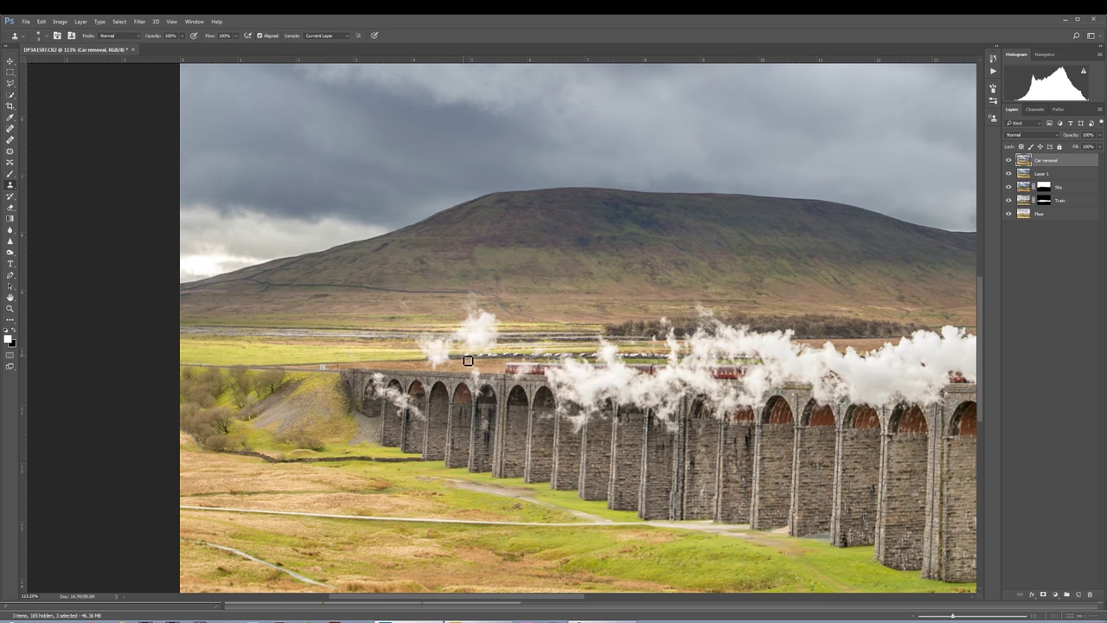
pyautogui.keyDown('alt'); pyautogui.click(454, 355); pyautogui.keyUp('alt')
# Turn off Aligned in the Clone Stamp options so each stroke restarts from the source
pyautogui.click(260, 36)
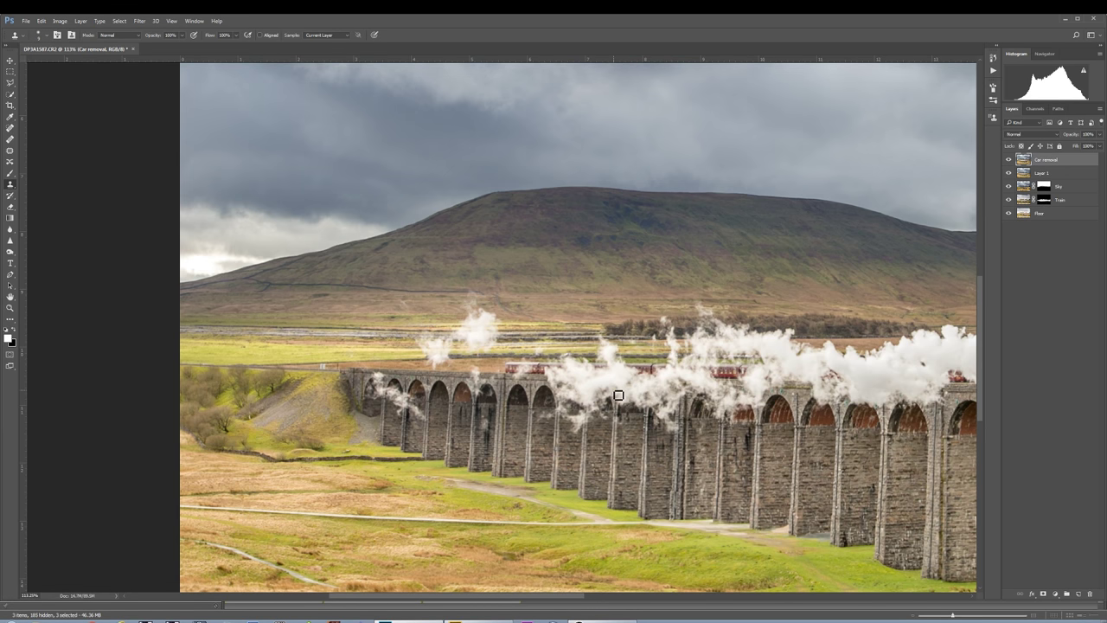
pyautogui.scroll(-2, 602, 391)
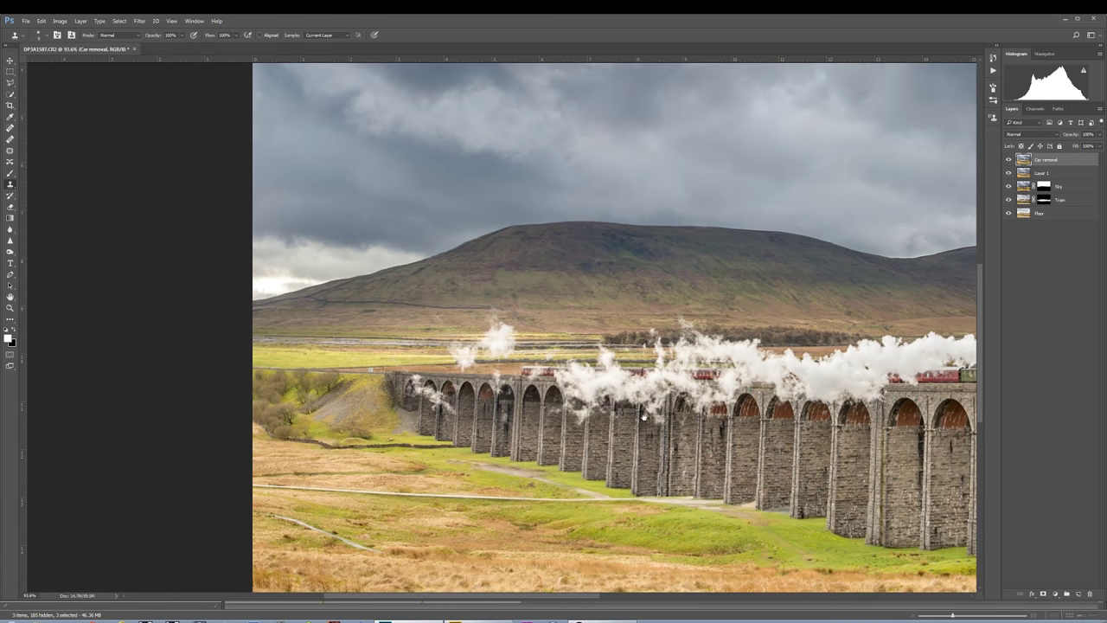
pyautogui.hscroll(5, 642, 416)
pyautogui.hscroll(-2, 657, 356)
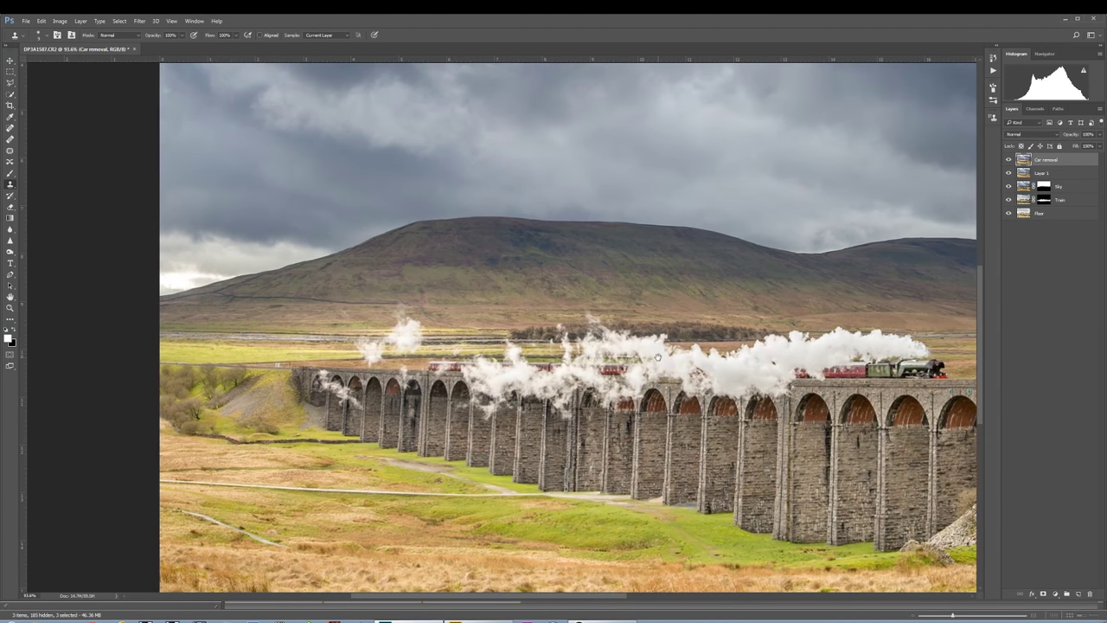
pyautogui.scroll(-1, 653, 353)
pyautogui.hscroll(2, 653, 353)
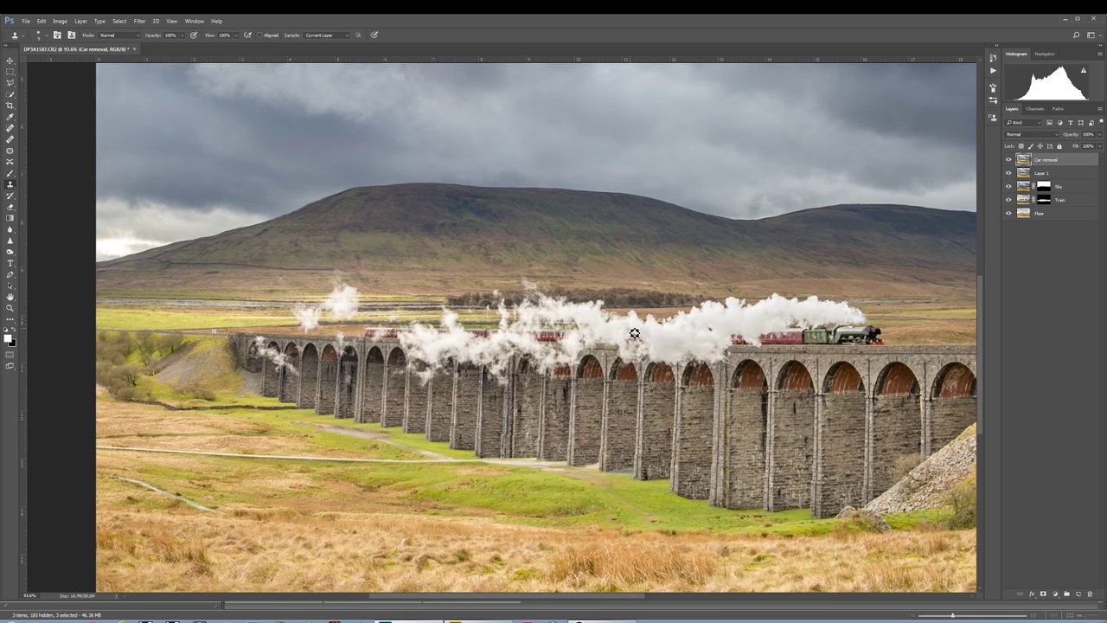
# Sample steam and clone it into the plume gaps above the train, then fit the image
pyautogui.keyDown('alt'); pyautogui.click(630, 328); pyautogui.keyUp('alt')
pyautogui.moveTo(586, 326); pyautogui.dragTo(545, 324)
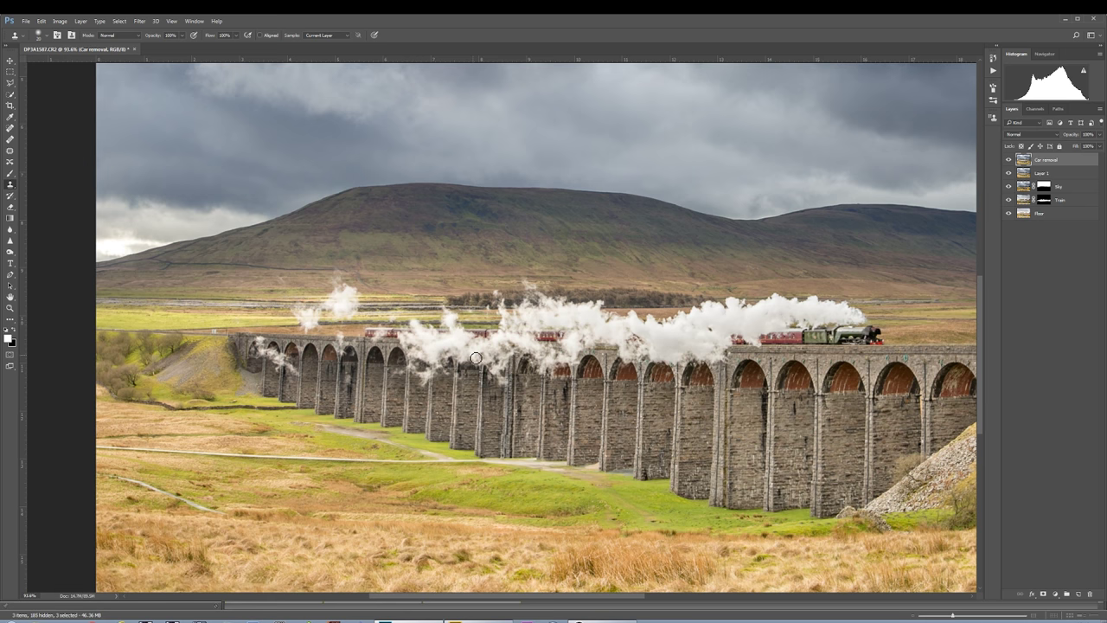
pyautogui.scroll(-2, 477, 359)
pyautogui.hotkey('ctrl', 'z')
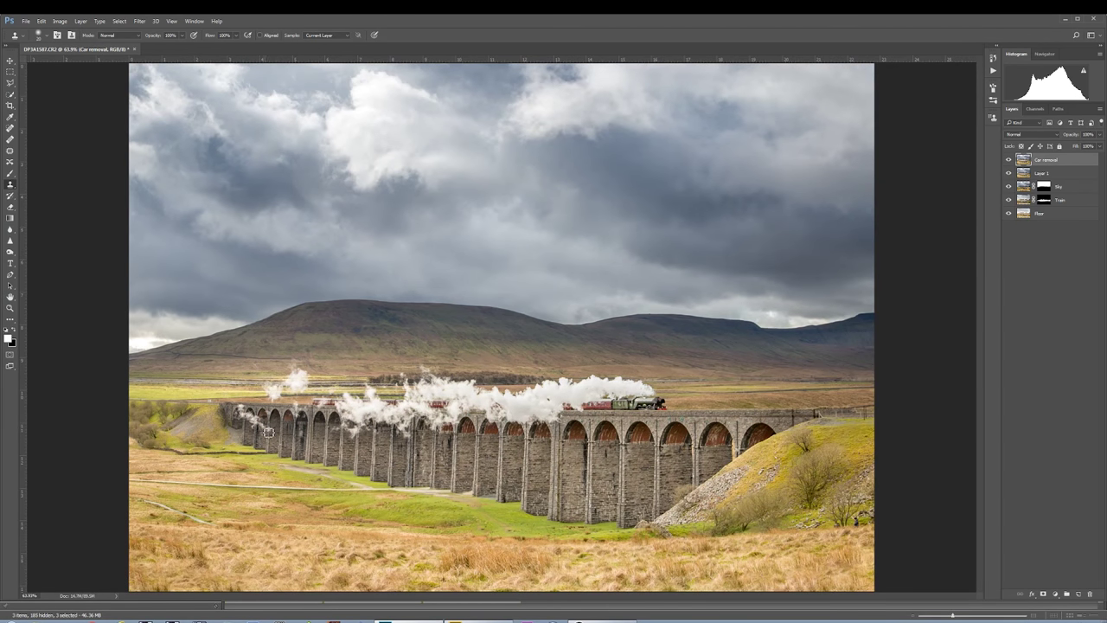
pyautogui.scroll(5, 198, 406)
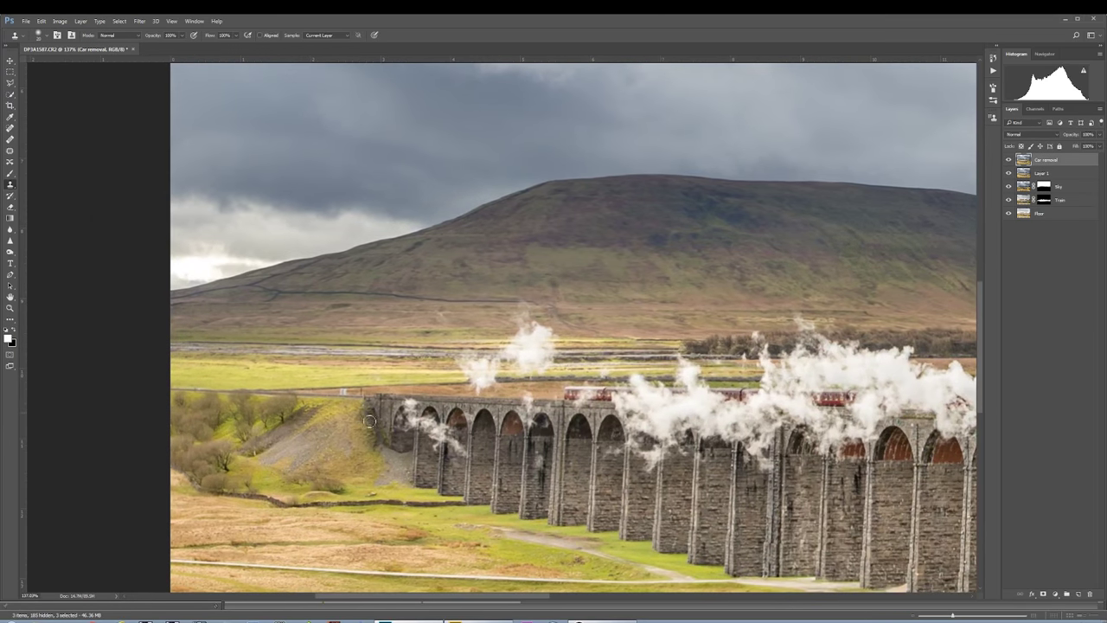
pyautogui.hscroll(-1, 389, 414)
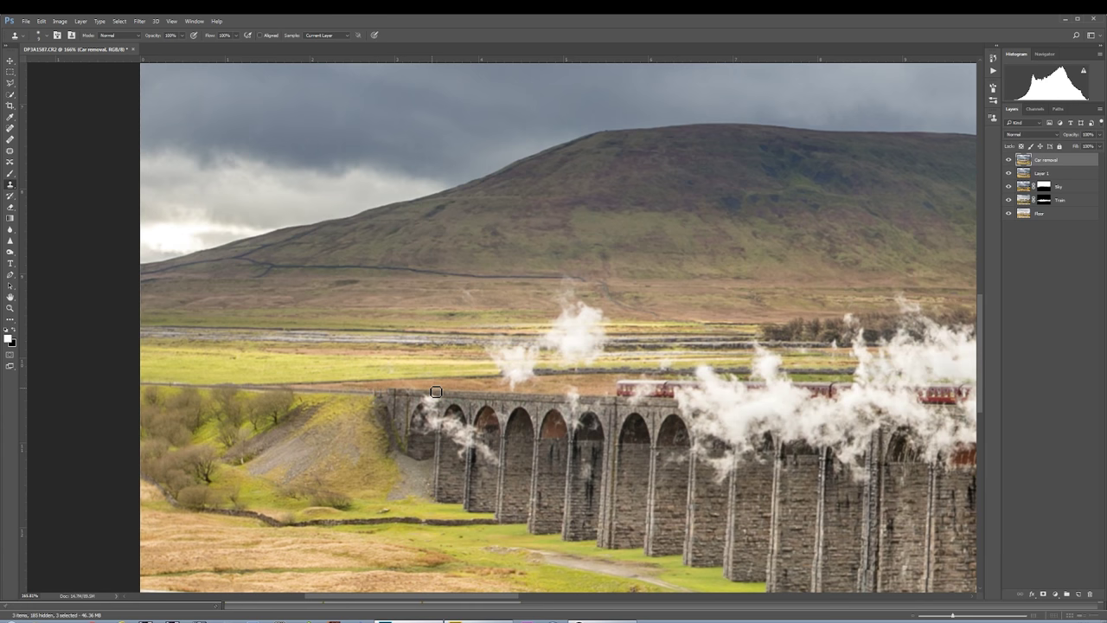
pyautogui.hotkey('ctrl', '0')
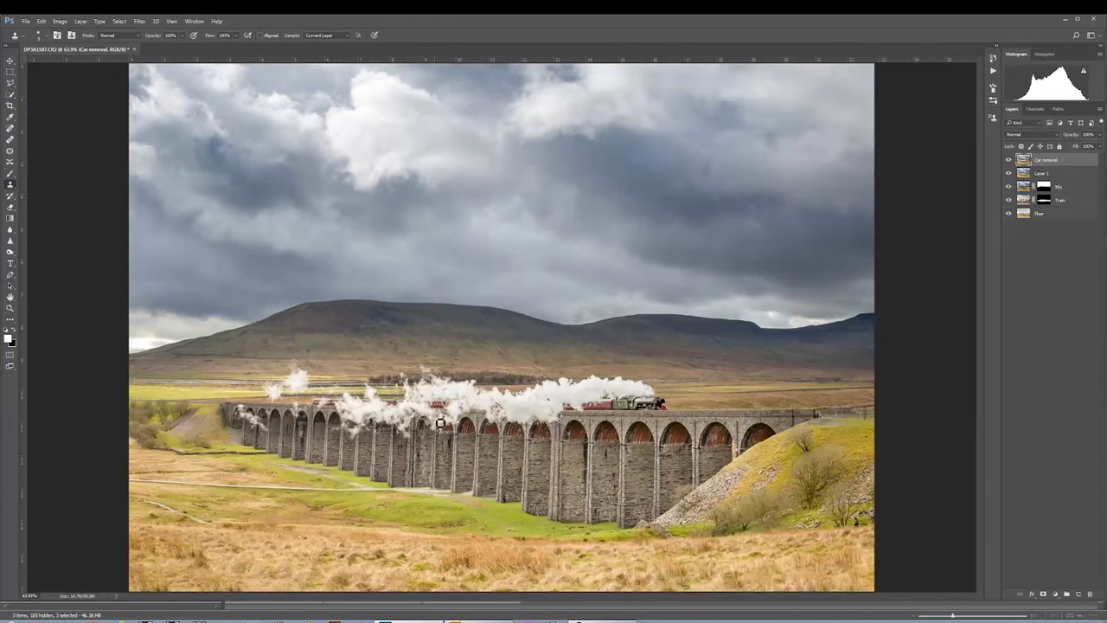
pyautogui.scroll(-1, 442, 459)
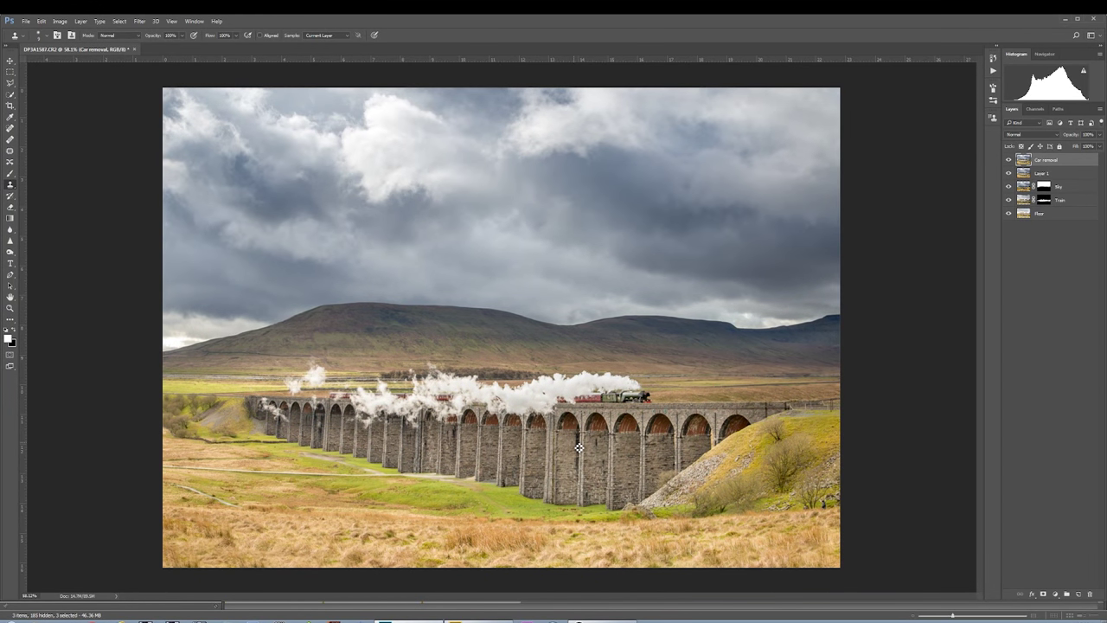
# Clone grass over the walking figure and the dark object at the grass edge below the trees
pyautogui.scroll(3, 813, 524)
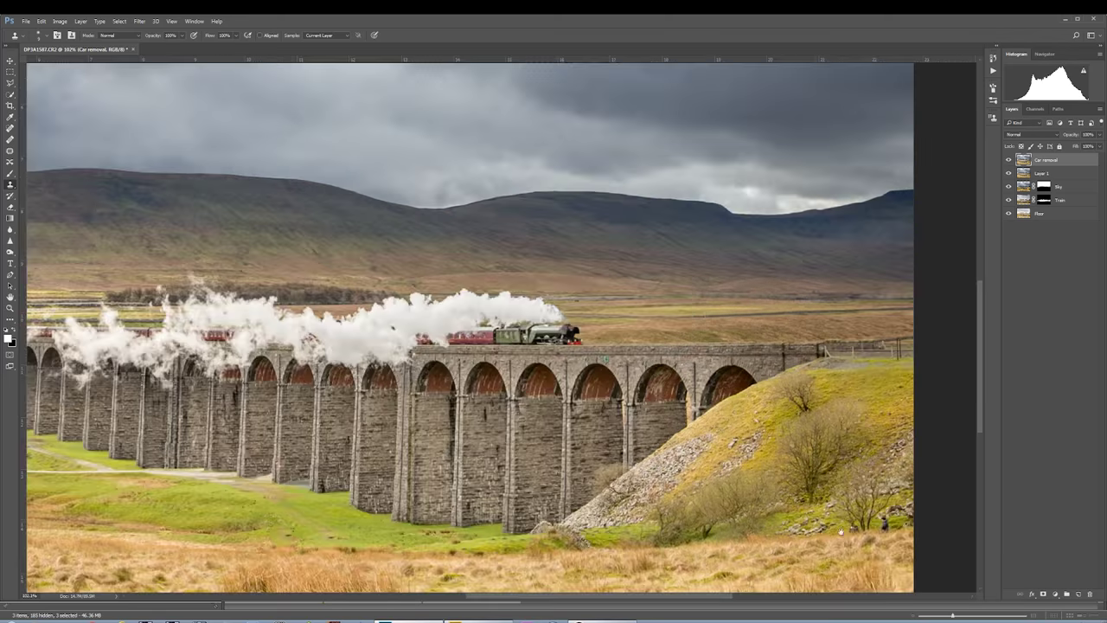
pyautogui.scroll(5, 681, 481)
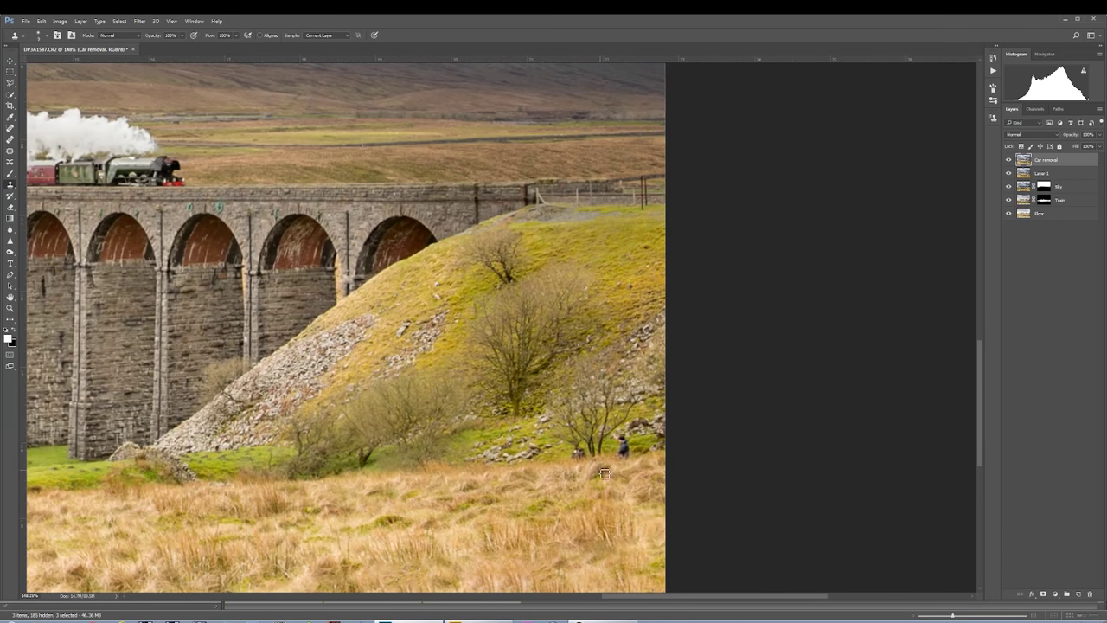
pyautogui.scroll(2, 618, 468)
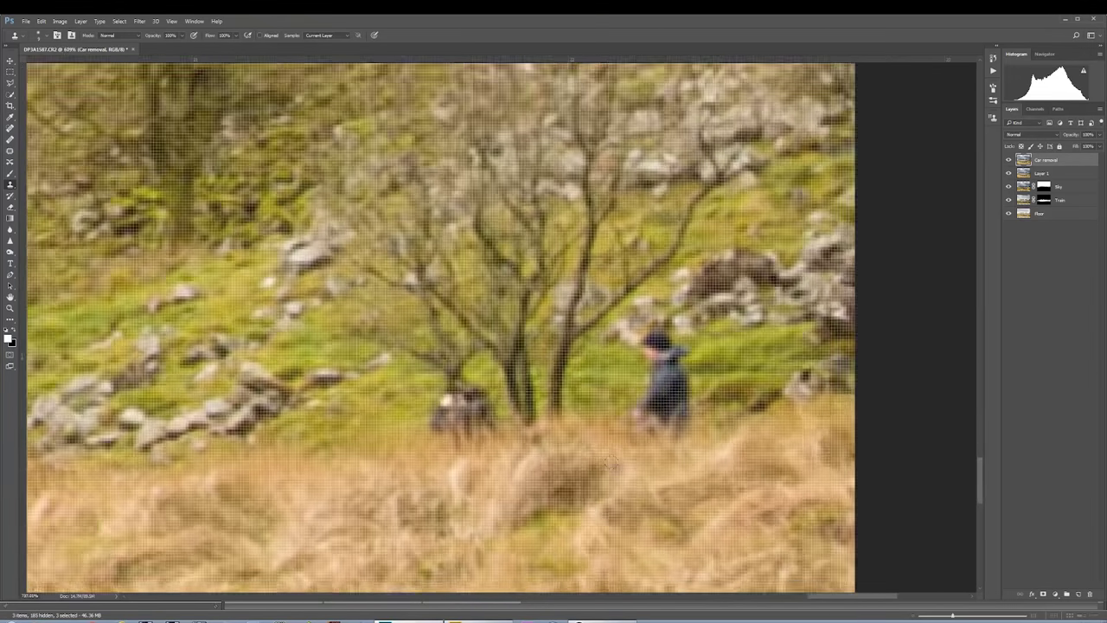
pyautogui.scroll(-2, 642, 459)
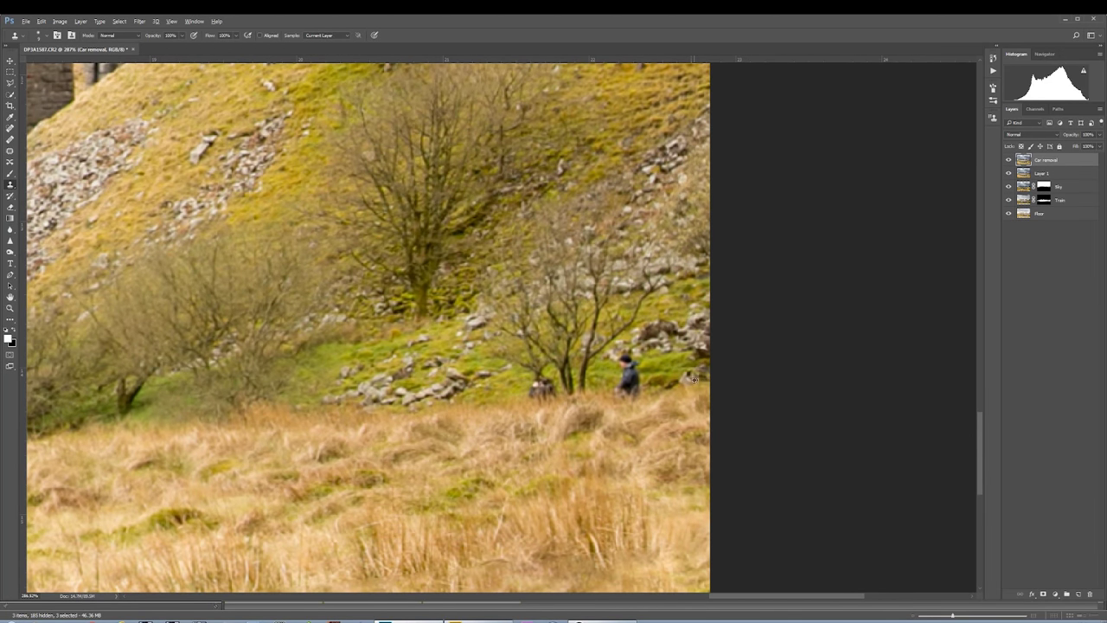
pyautogui.moveTo(647, 390)
pyautogui.mouseDown()
pyautogui.moveTo(624, 391)
pyautogui.moveTo(634, 378)
pyautogui.moveTo(623, 363)
pyautogui.moveTo(631, 372)
pyautogui.mouseUp()
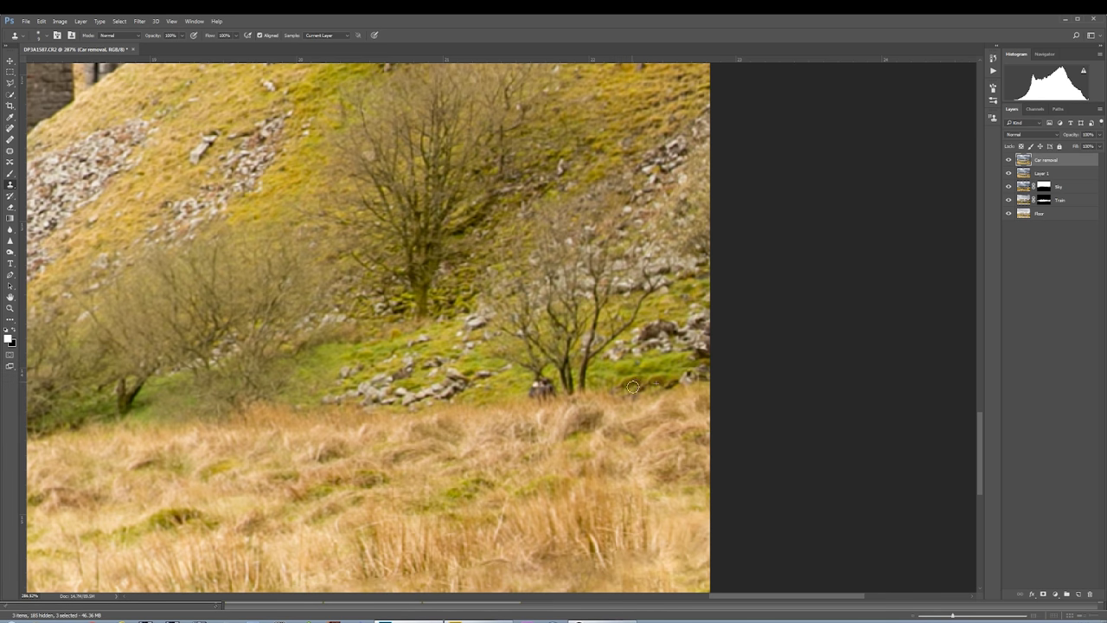
pyautogui.moveTo(644, 374); pyautogui.dragTo(620, 383)
pyautogui.moveTo(547, 396)
pyautogui.mouseDown()
pyautogui.moveTo(545, 385)
pyautogui.moveTo(556, 391)
pyautogui.moveTo(532, 401)
pyautogui.mouseUp()
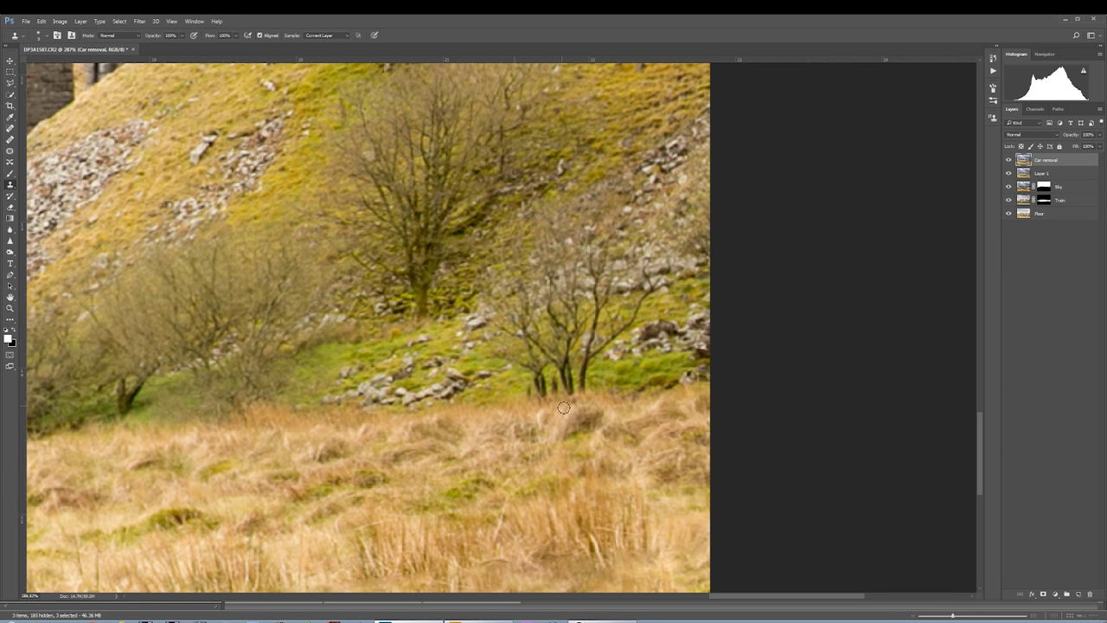
# Sample clean grass and dab it onto the tree trunk bases, then zoom out
pyautogui.keyDown('alt'); pyautogui.click(518, 396); pyautogui.keyUp('alt')
pyautogui.click(531, 390)
pyautogui.click(536, 400)
pyautogui.click(557, 390)
pyautogui.scroll(-3, 664, 424)
pyautogui.scroll(-2, 664, 425)
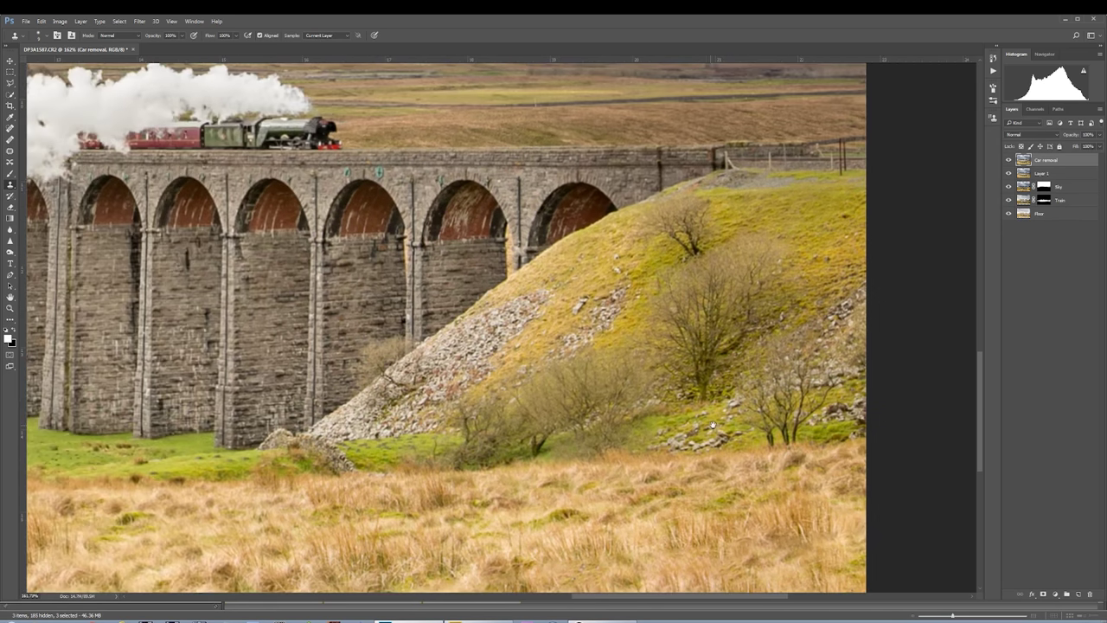
pyautogui.scroll(-1, 616, 395)
pyautogui.scroll(-3, 619, 396)
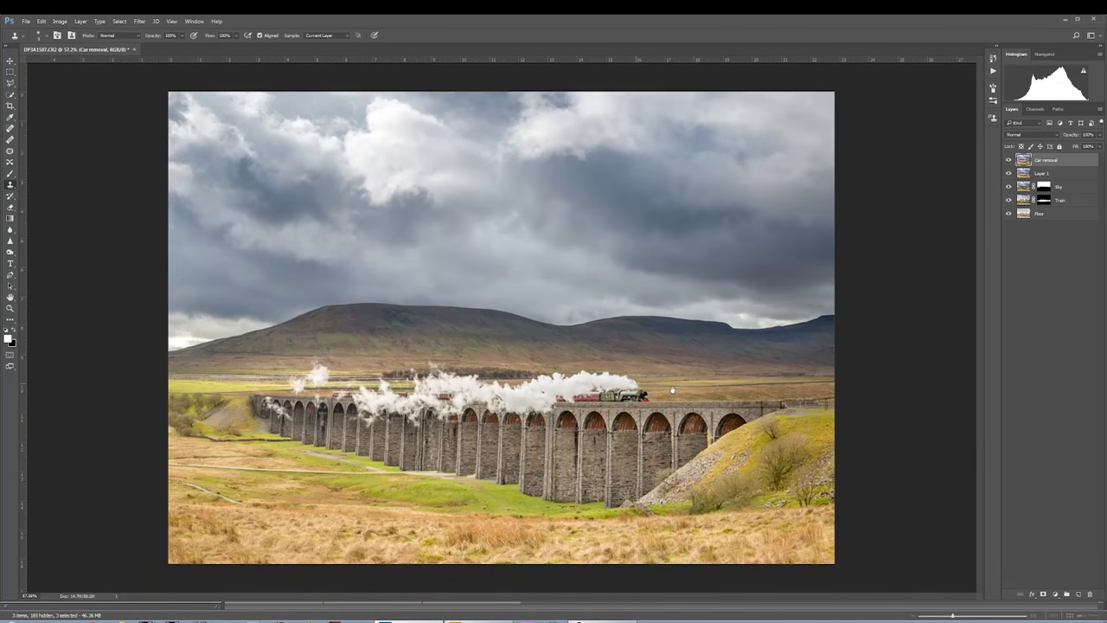
# Re-show Train, Sky, Layer 1 and Car removal, comparing Car removal on and off
pyautogui.scroll(-1, 673, 390)
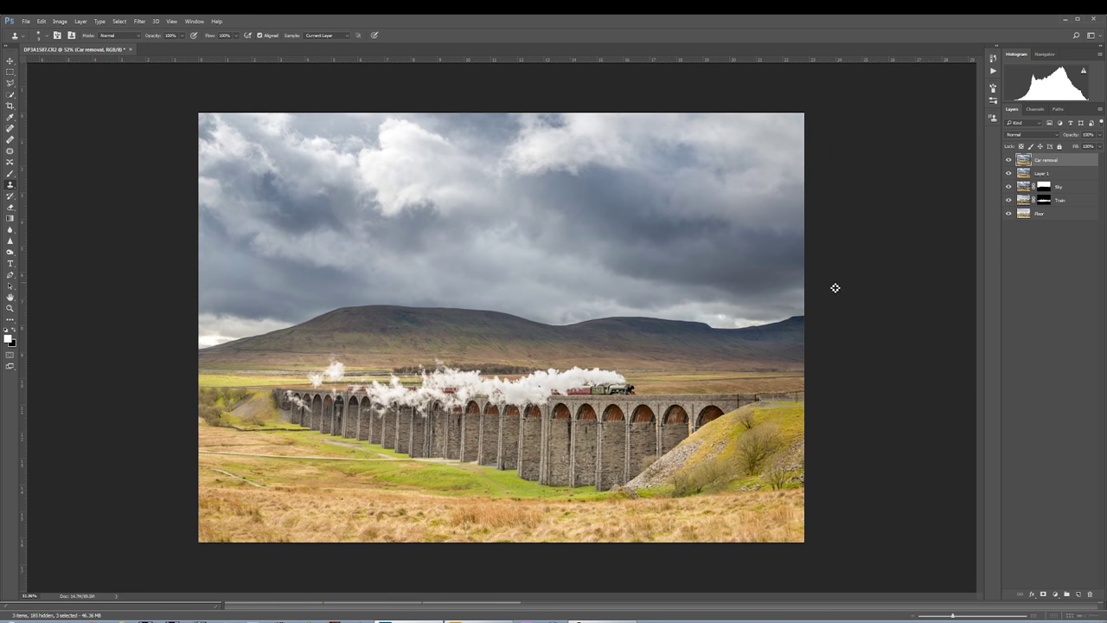
pyautogui.moveTo(1009, 162); pyautogui.dragTo(1009, 201)
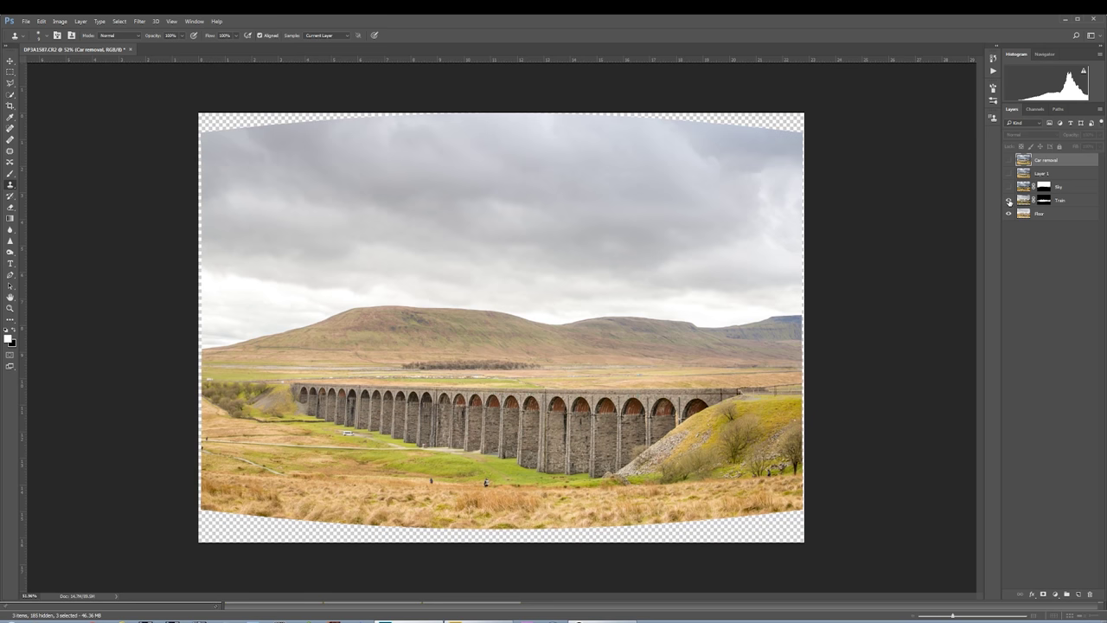
pyautogui.click(1009, 201)
pyautogui.click(1008, 187)
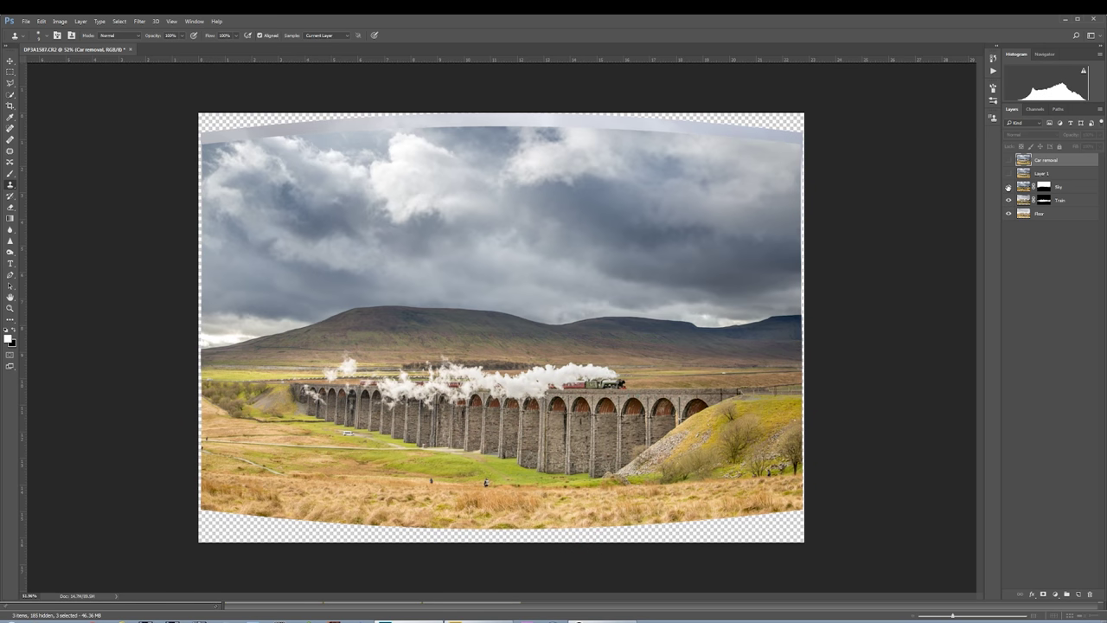
pyautogui.click(1009, 174)
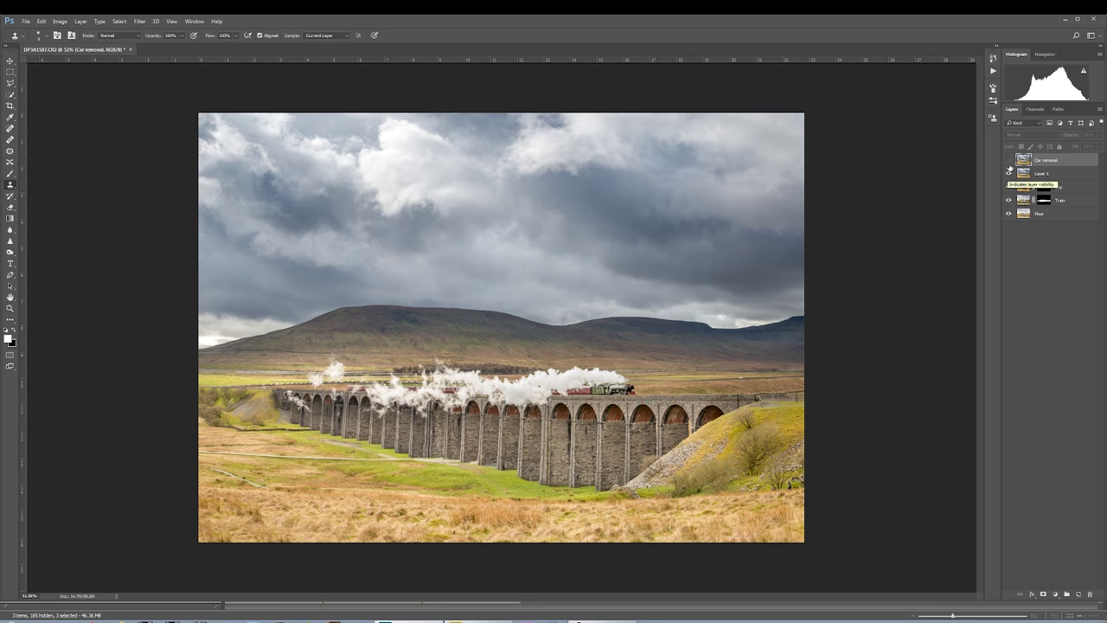
pyautogui.click(1010, 160)
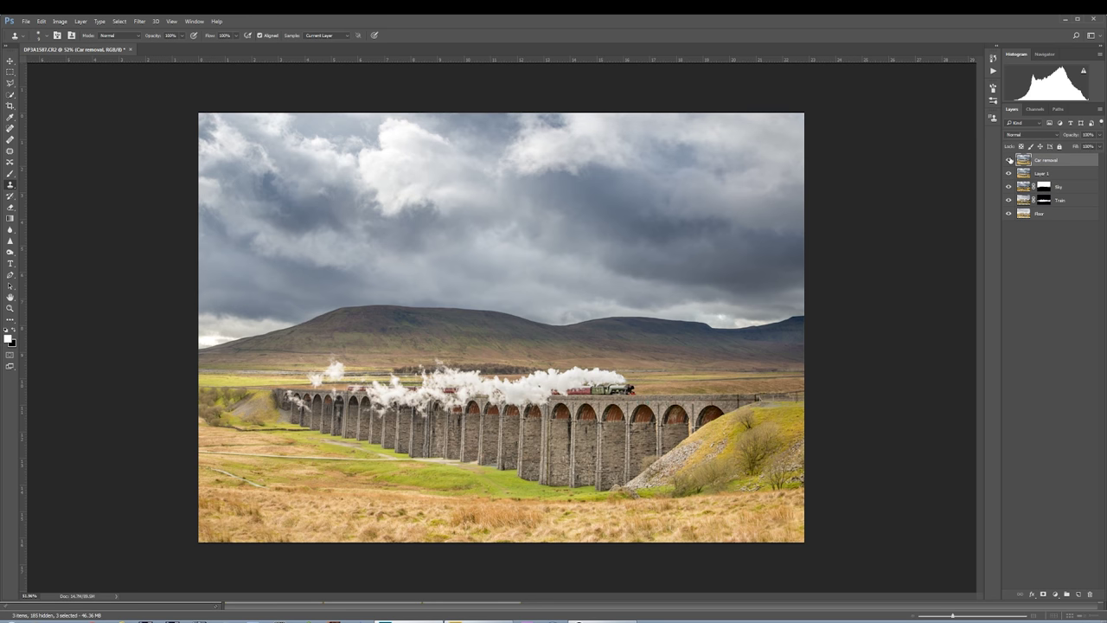
pyautogui.click(1009, 161)
pyautogui.click(1010, 160)
pyautogui.click(1010, 160)
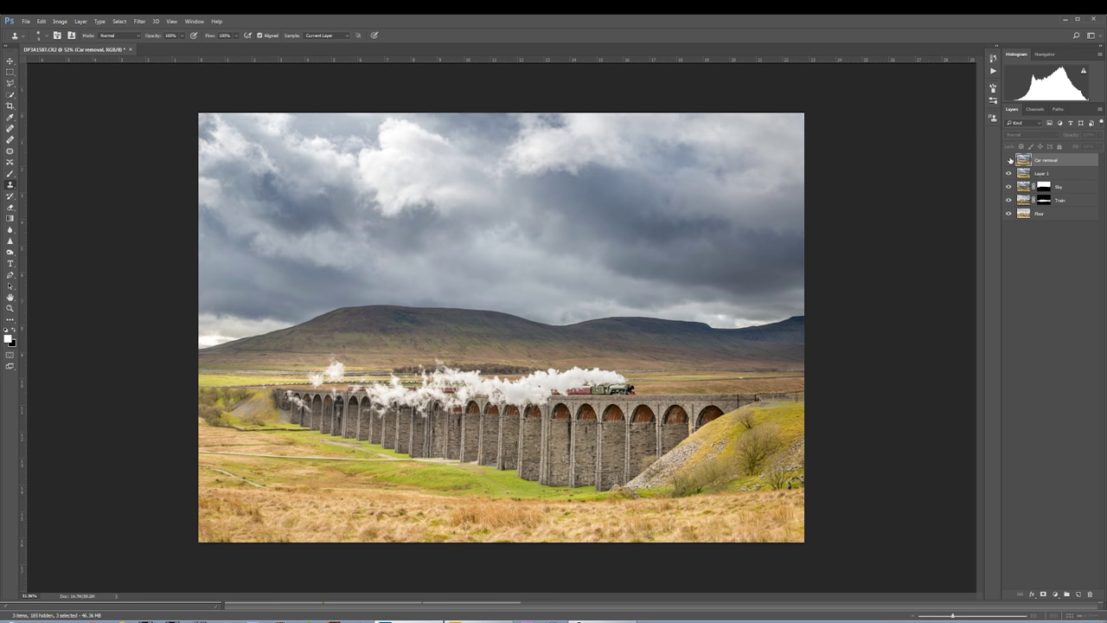
pyautogui.click(1010, 160)
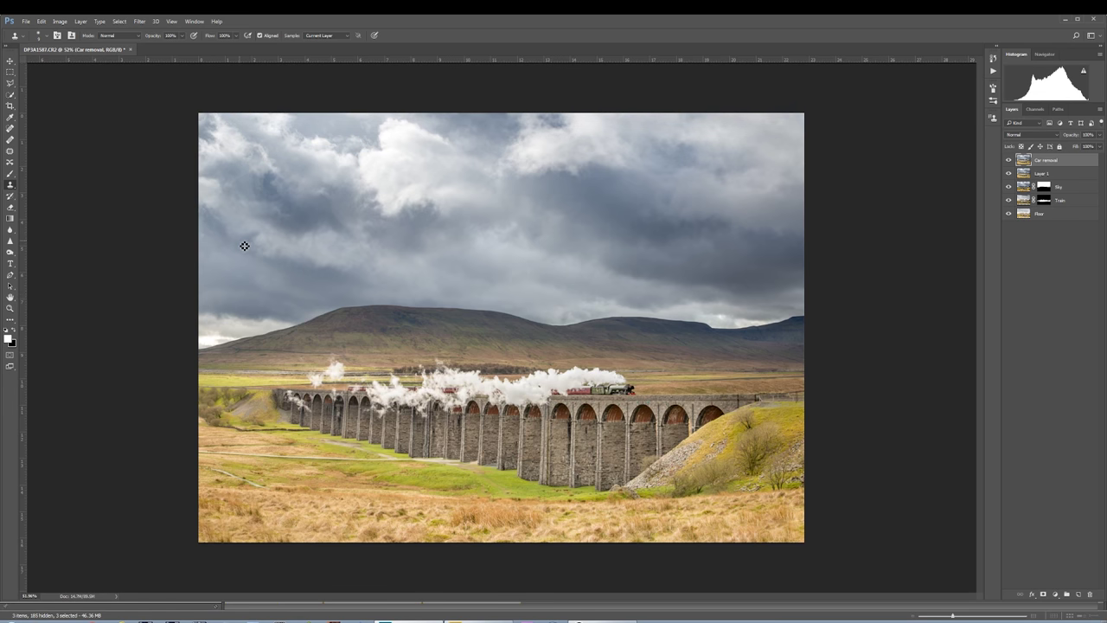
# Zoom in to inspect the retouching, then stamp all visible layers into a new Flatten layer
pyautogui.hotkey('ctrl', '=')
pyautogui.moveTo(245, 246)
pyautogui.mouseDown()
pyautogui.moveTo(338, 284)
pyautogui.moveTo(257, 257)
pyautogui.mouseUp()
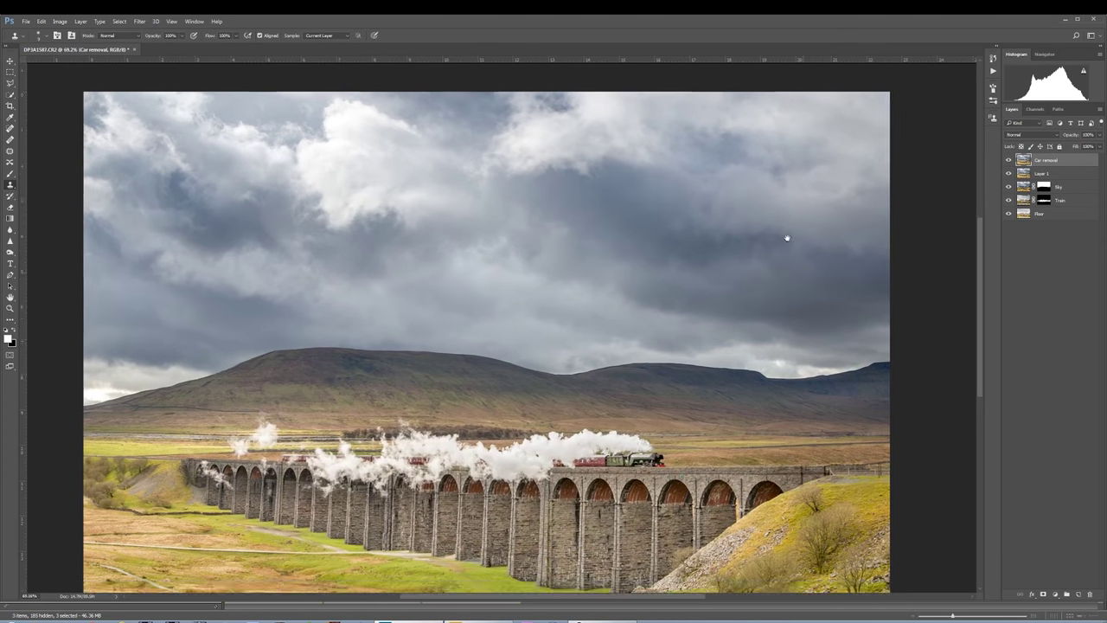
pyautogui.moveTo(788, 238); pyautogui.dragTo(641, 341)
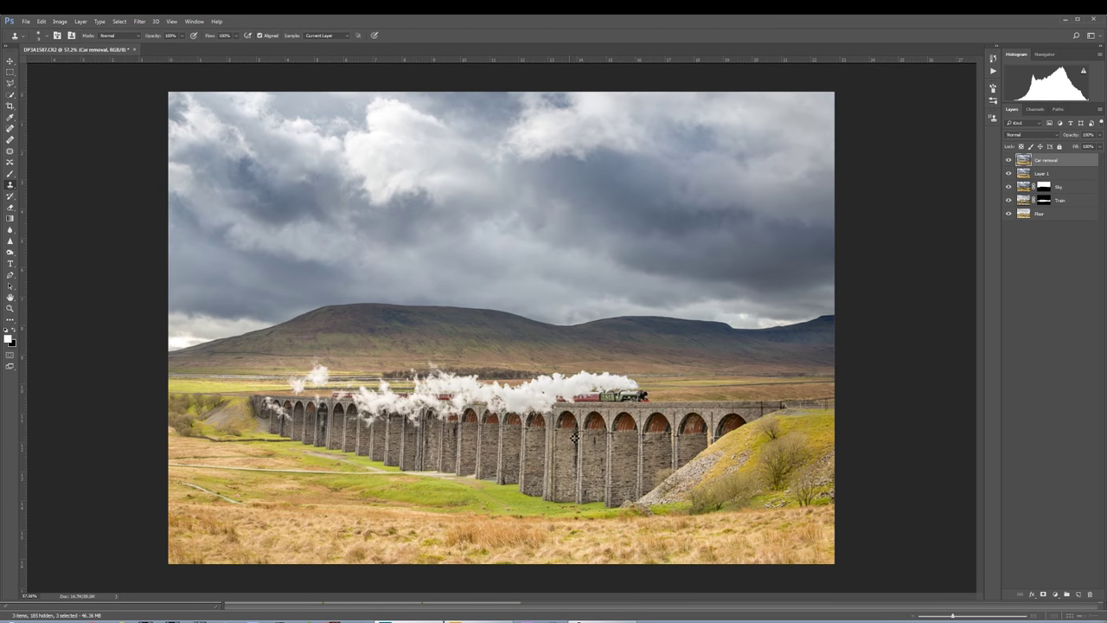
pyautogui.hotkey('ctrl', 'shift', 'alt', 'e')
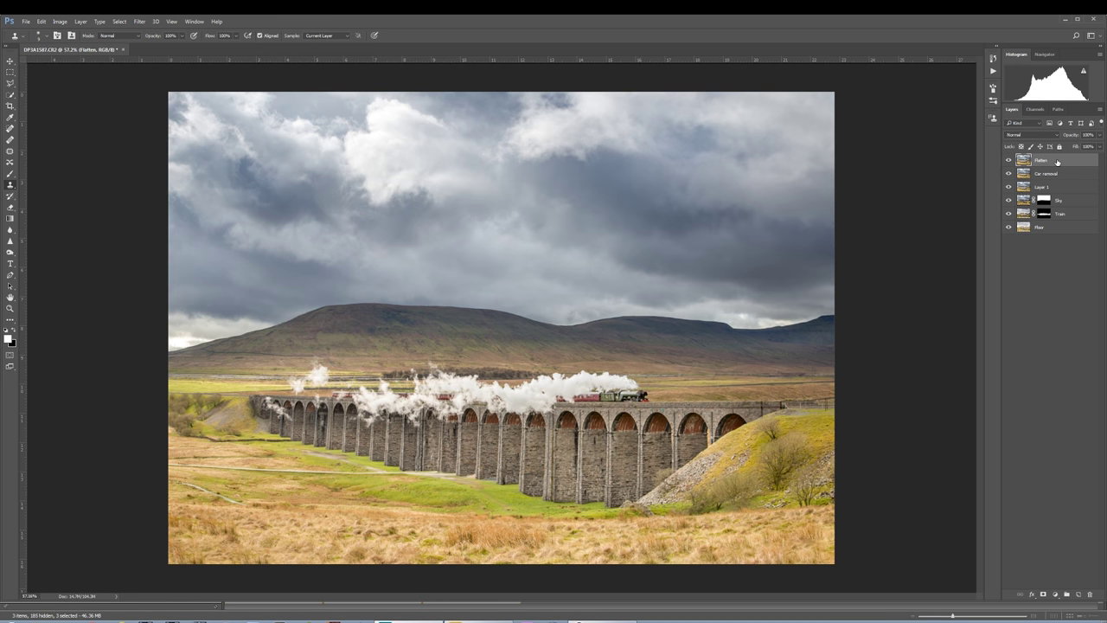
# Add a Black & White adjustment layer and brighten the Reds slider in the mix
pyautogui.click(1057, 595)
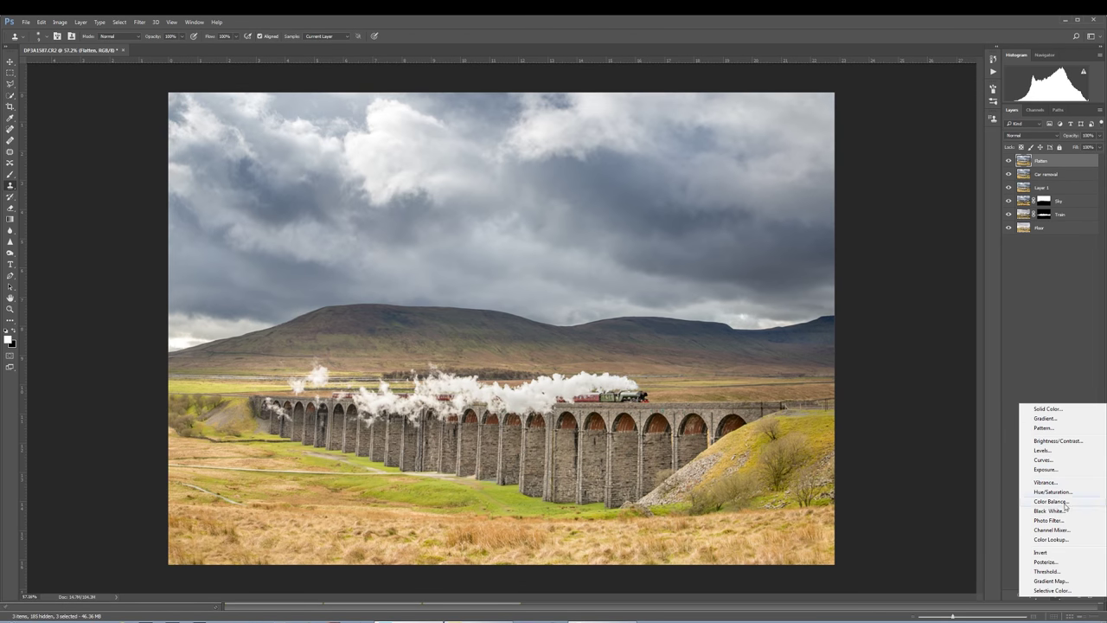
pyautogui.click(1050, 511)
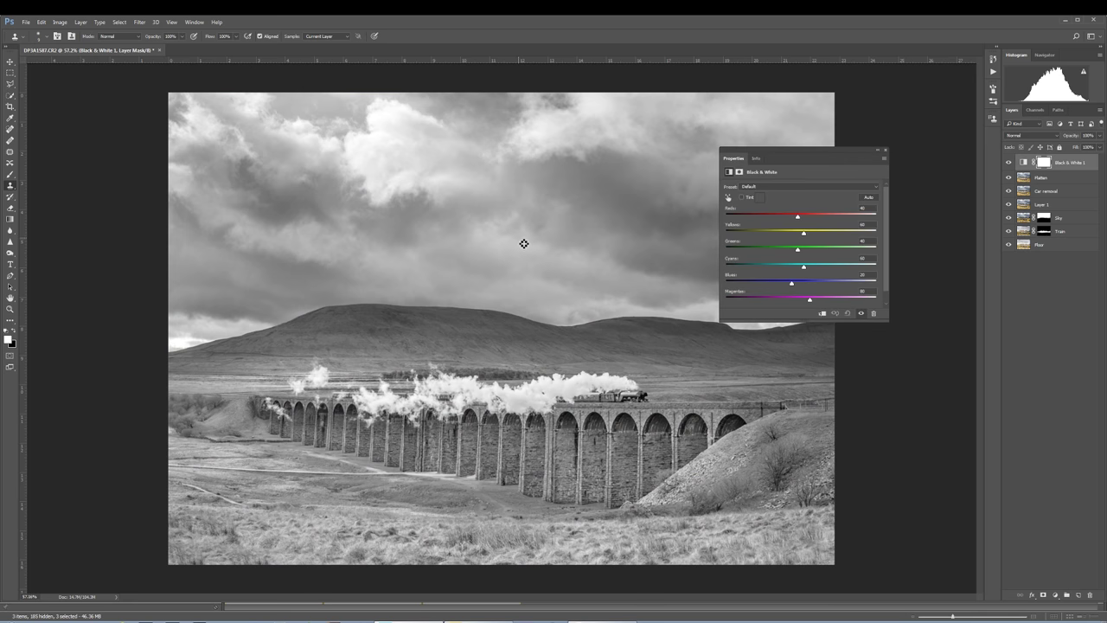
pyautogui.moveTo(816, 160); pyautogui.dragTo(854, 126)
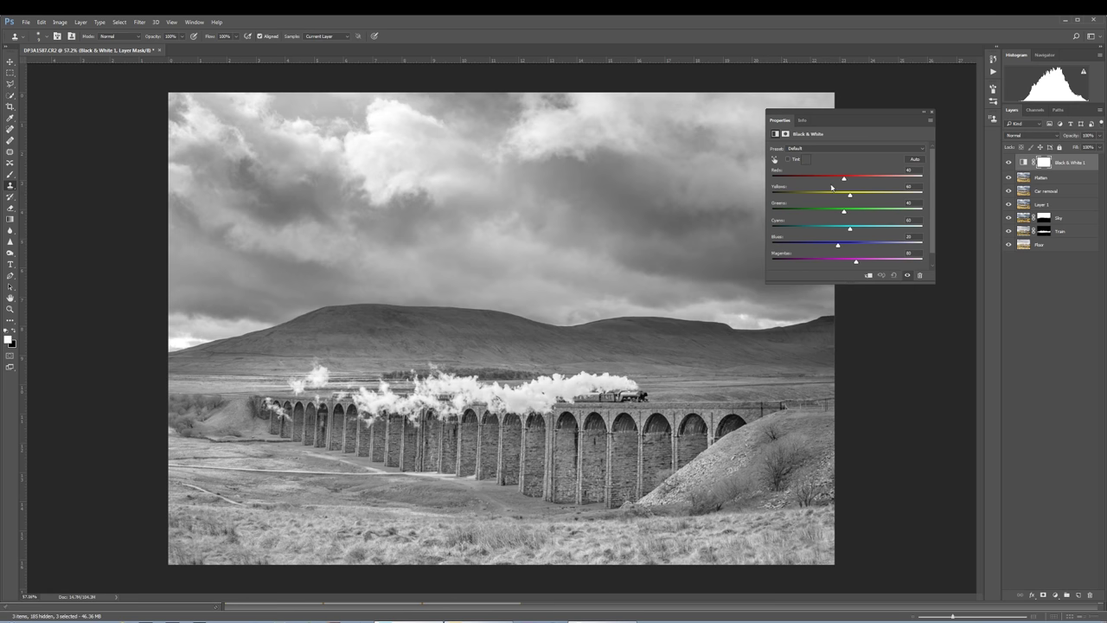
pyautogui.moveTo(844, 179); pyautogui.dragTo(862, 262)
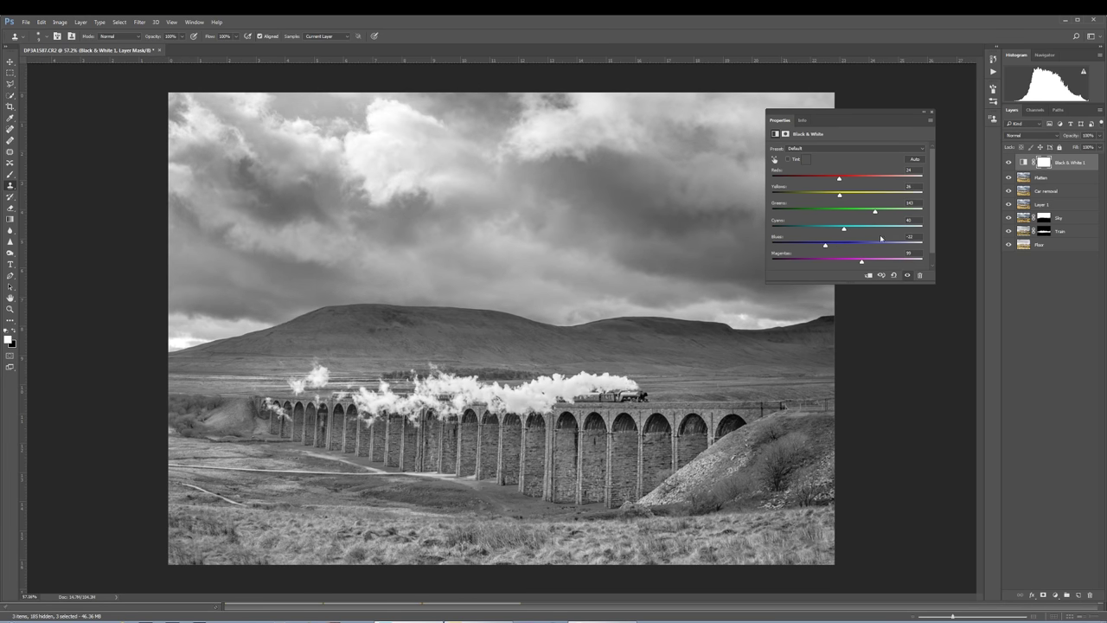
# Close the Black & White properties and stamp visible layers into a new Flatten layer
pyautogui.click(924, 114)
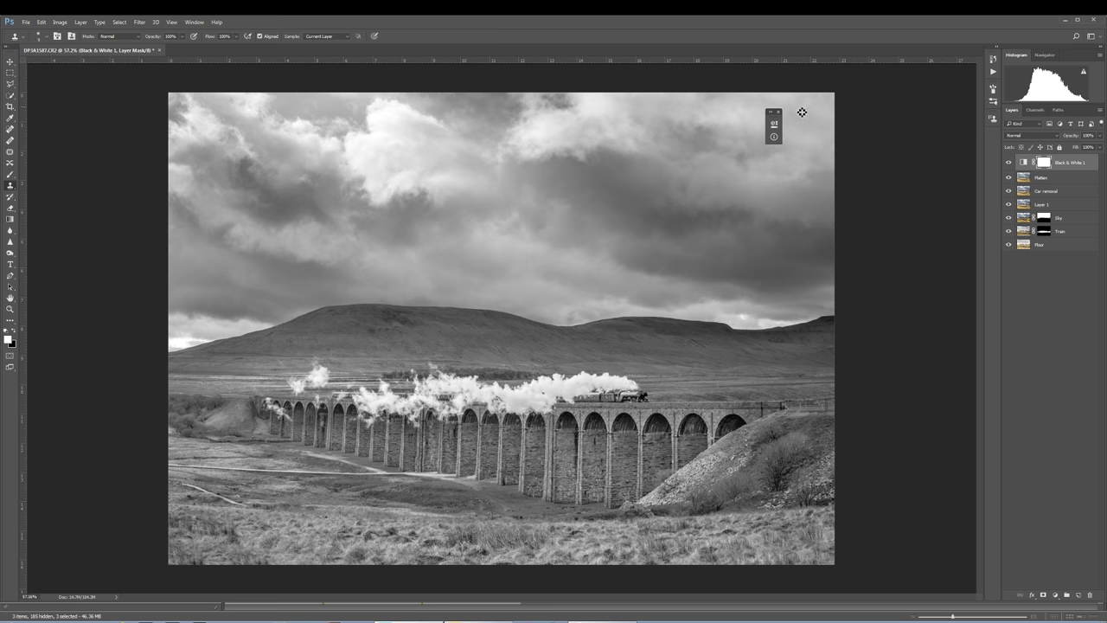
pyautogui.click(778, 115)
pyautogui.hotkey('ctrl', 'shift', 'alt', 'e')
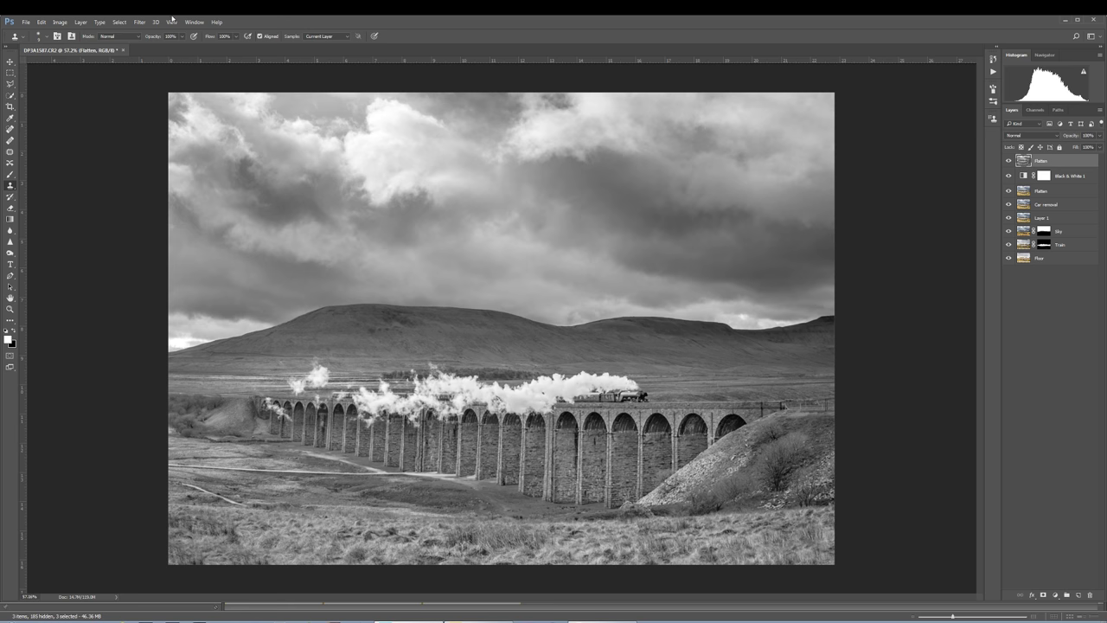
# Run Silver Efex Pro 2 on the merged layer and apply the High Structure (smooth) preset
pyautogui.click(139, 22)
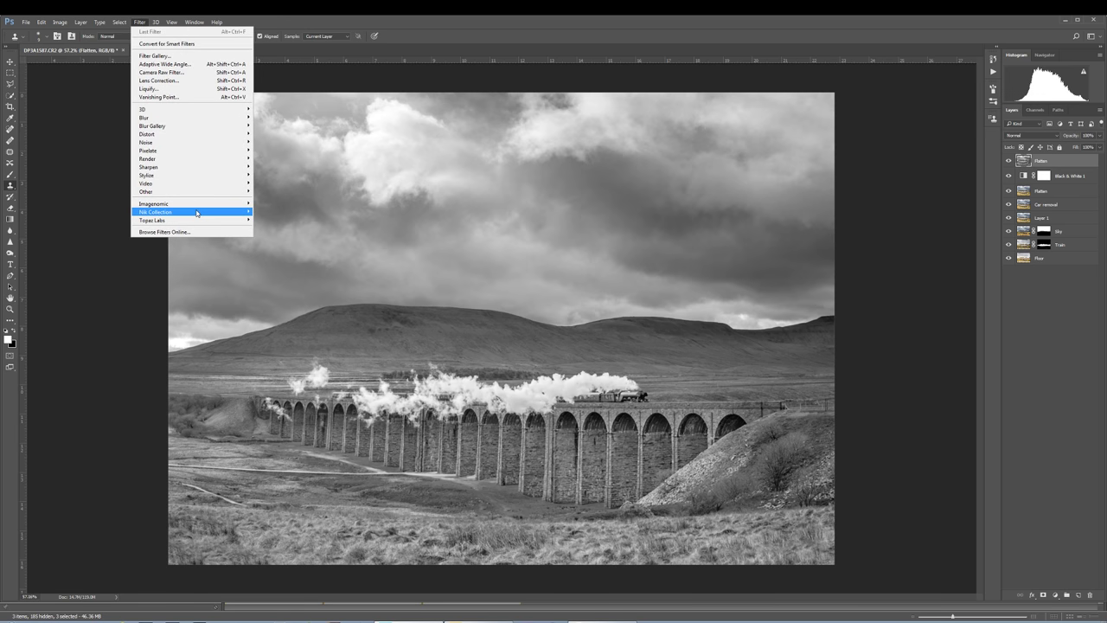
pyautogui.moveTo(198, 213)
pyautogui.click(281, 259)
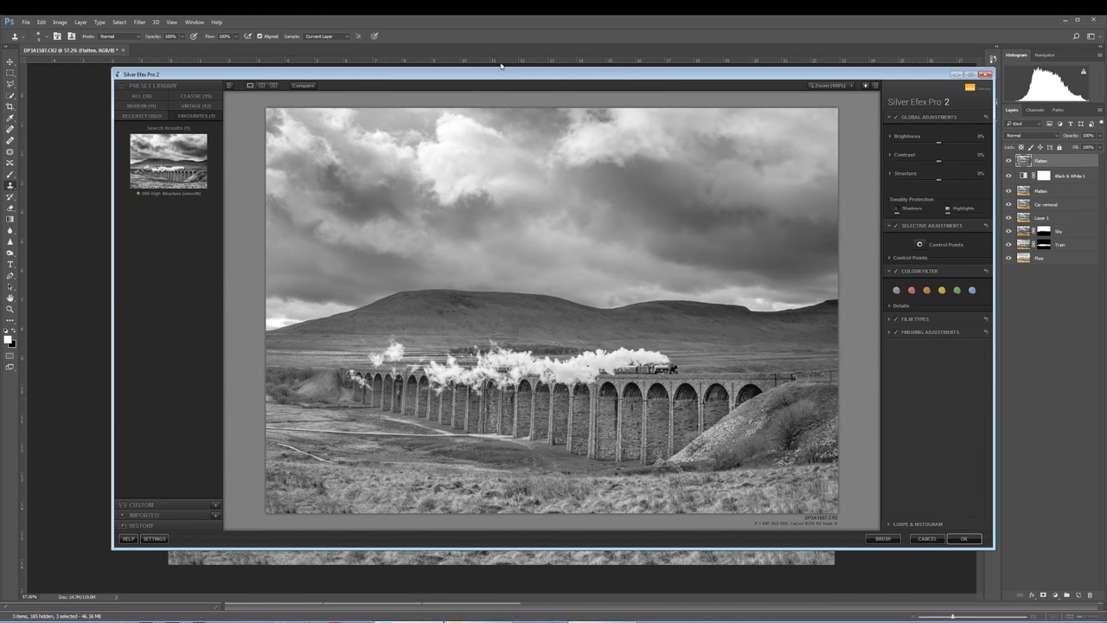
pyautogui.moveTo(604, 77); pyautogui.dragTo(589, 87)
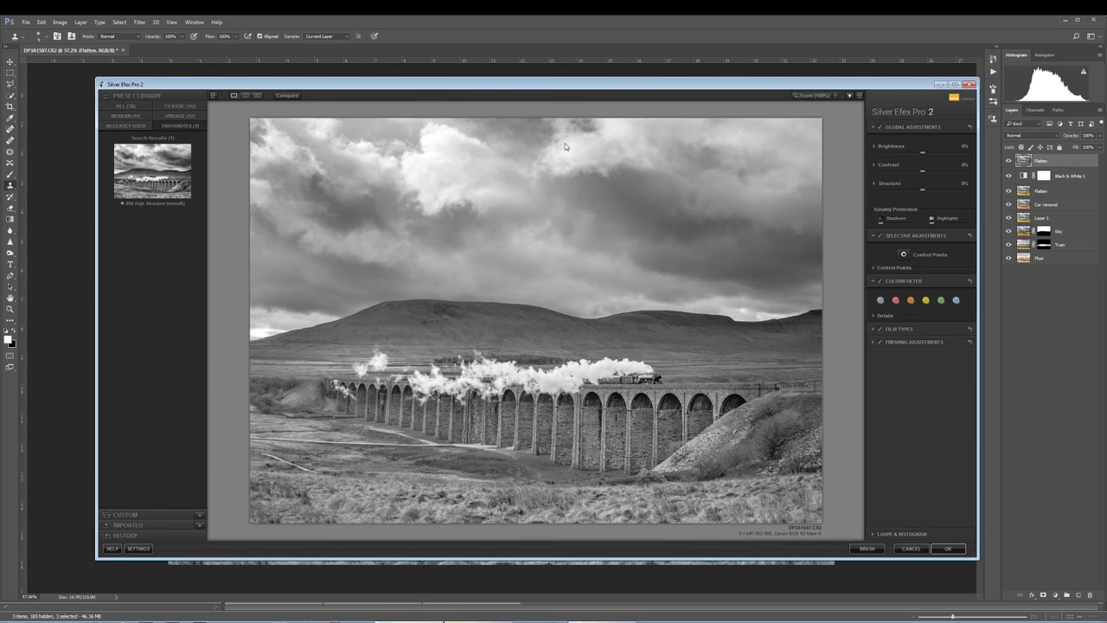
pyautogui.moveTo(396, 86); pyautogui.dragTo(386, 84)
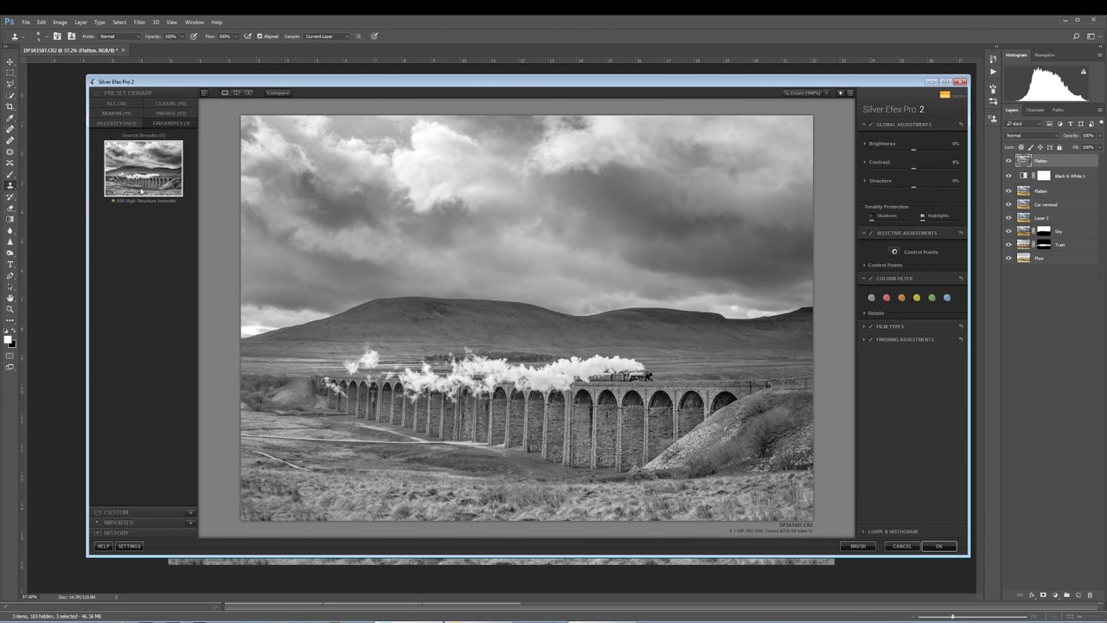
pyautogui.click(152, 164)
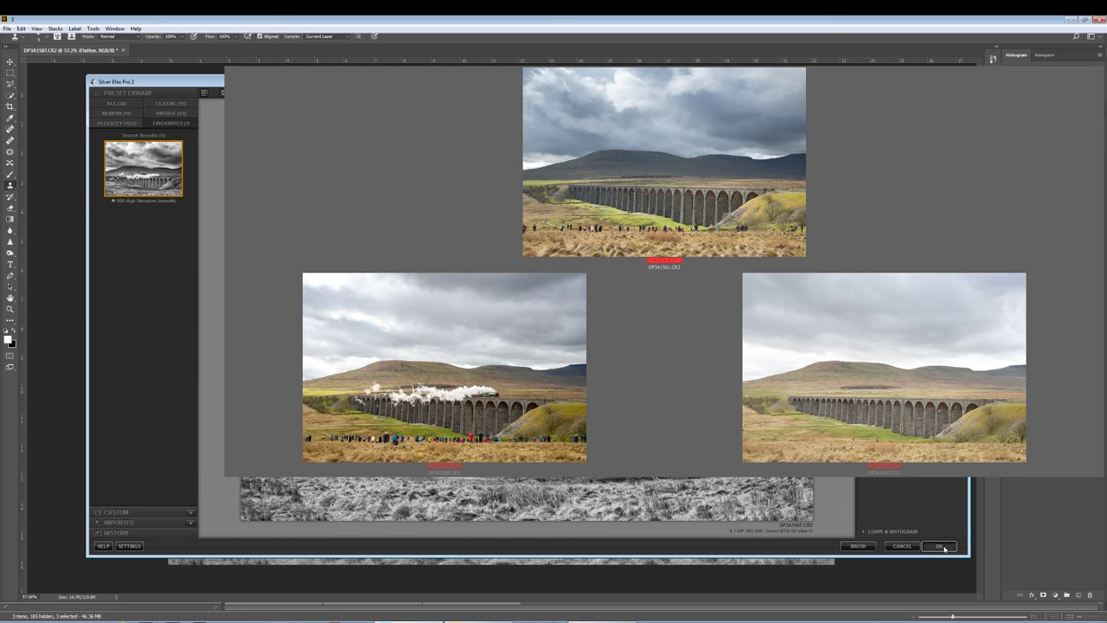
pyautogui.hotkey('alt', 'Tab')
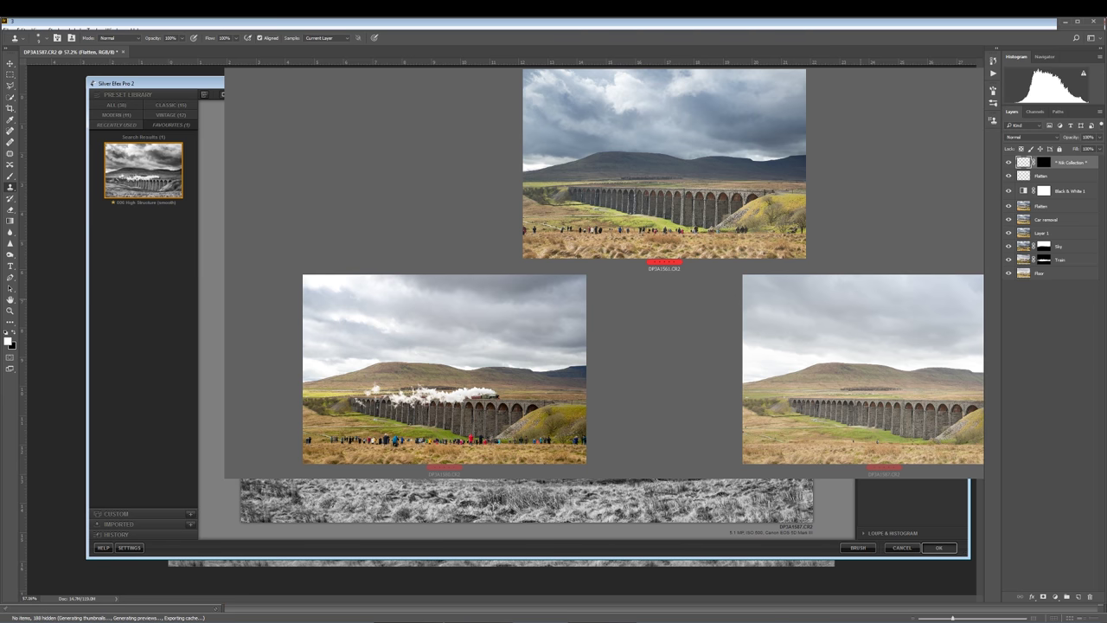
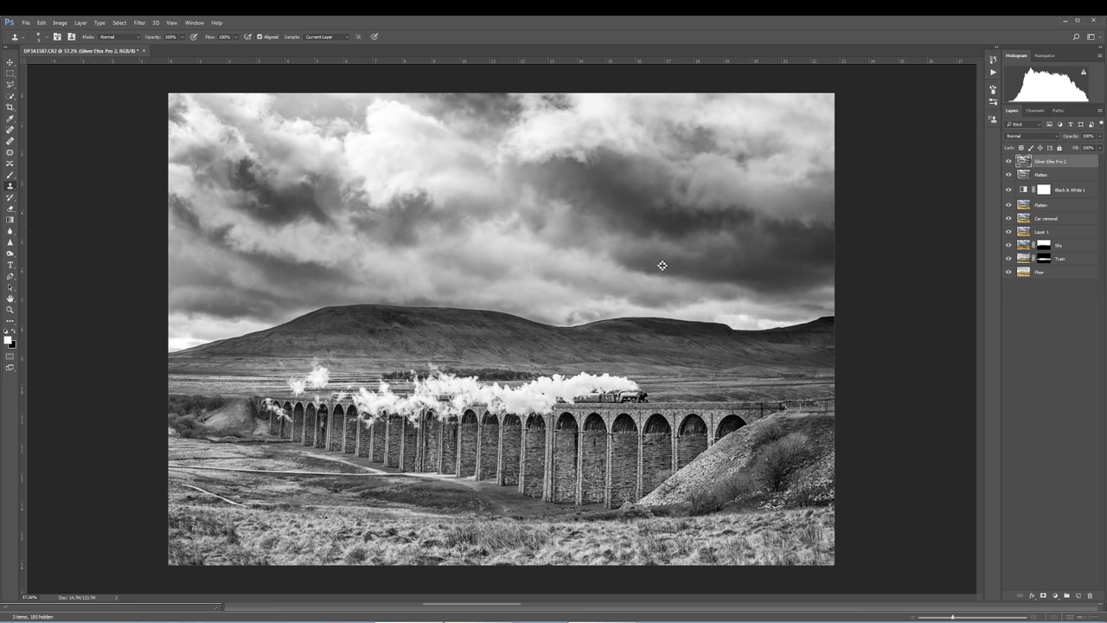
# Set the Silver Efex Pro 2 layer to Overlay blend mode, comparing it on and off
pyautogui.click(1009, 162)
pyautogui.click(1009, 162)
pyautogui.click(1009, 162)
pyautogui.click(1009, 162)
pyautogui.click(1059, 137)
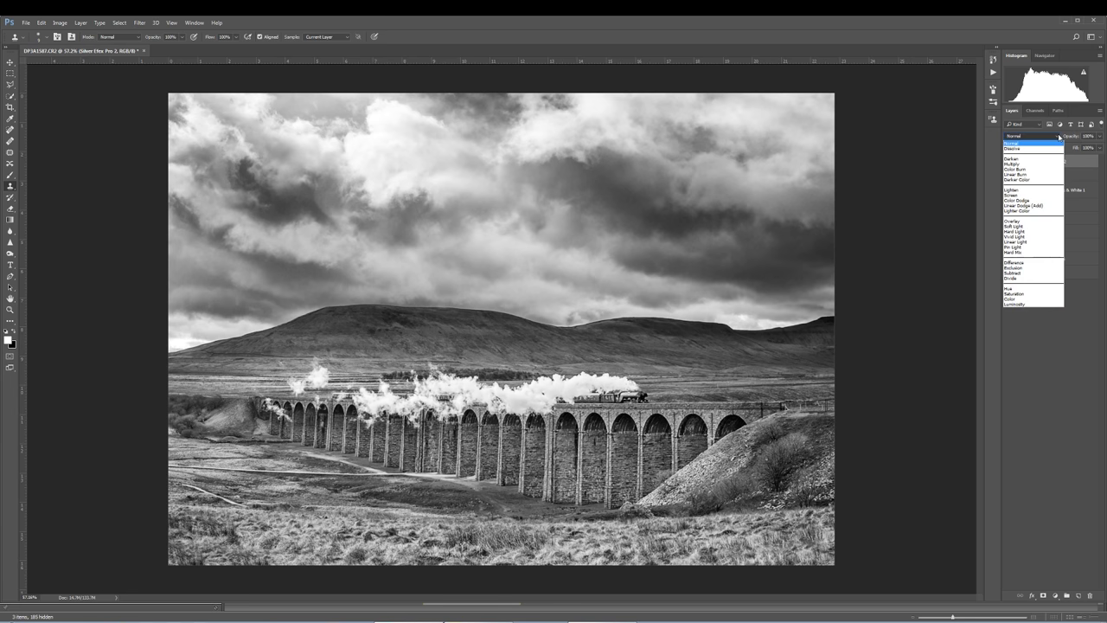
pyautogui.click(1030, 223)
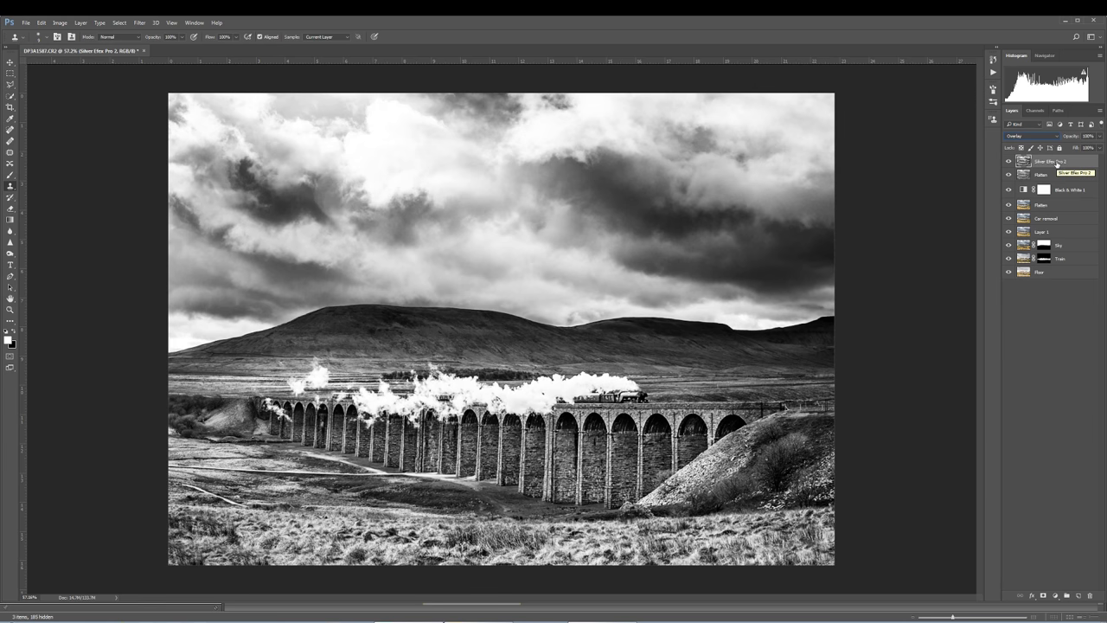
pyautogui.click(1008, 161)
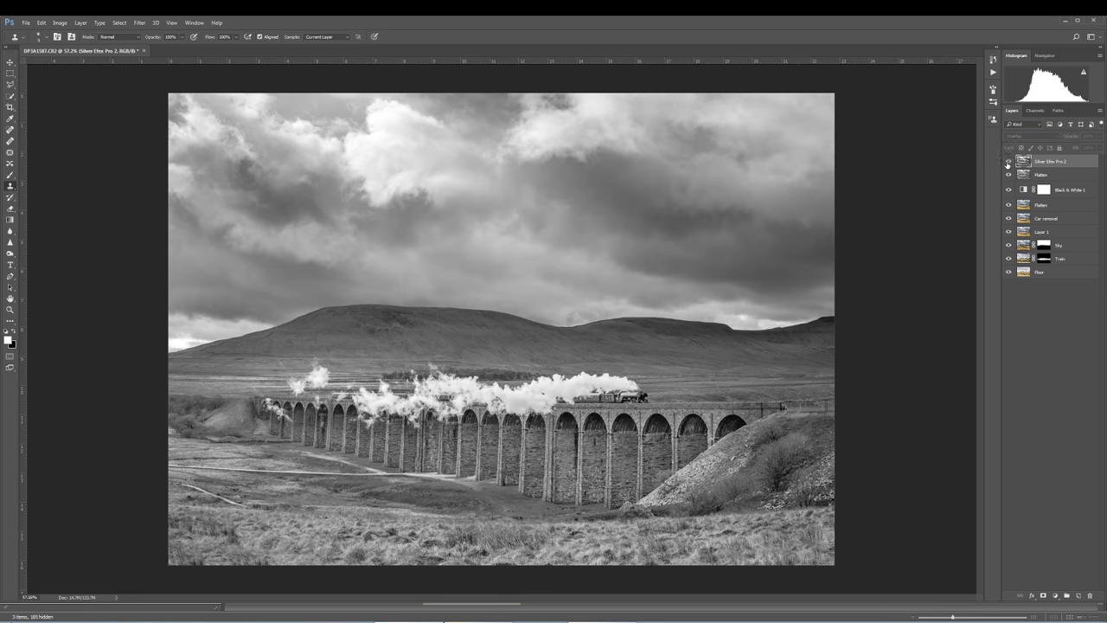
pyautogui.click(1008, 162)
pyautogui.click(1008, 161)
pyautogui.click(1008, 163)
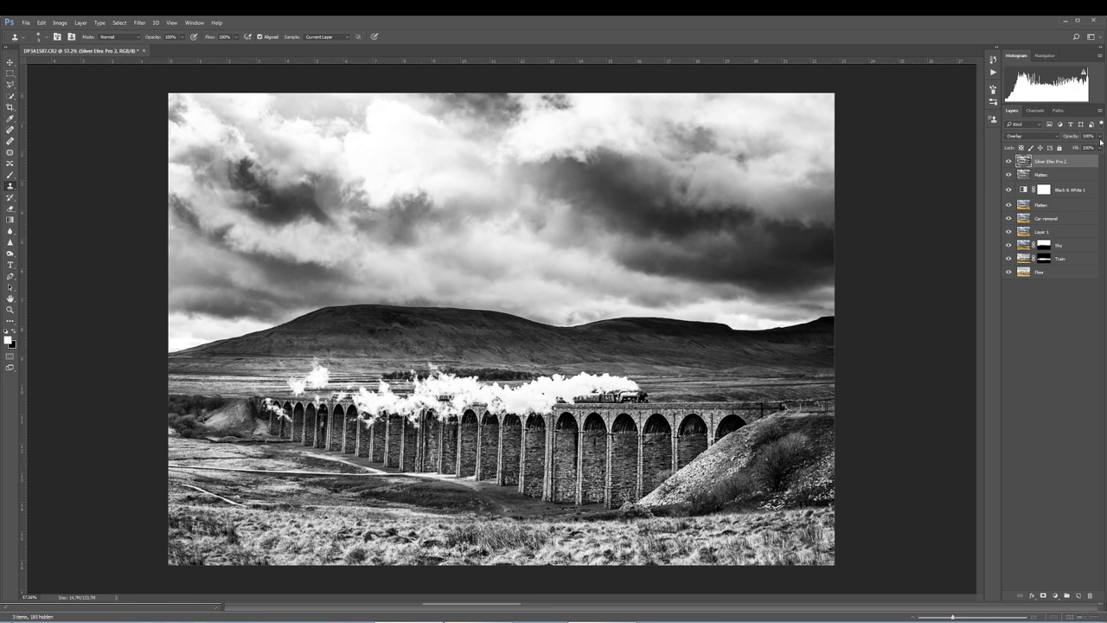
# Lower the Silver Efex Pro 2 layer's opacity to about 27% and compare the softened overlay
pyautogui.click(1101, 140)
pyautogui.moveTo(1095, 147); pyautogui.dragTo(1052, 149)
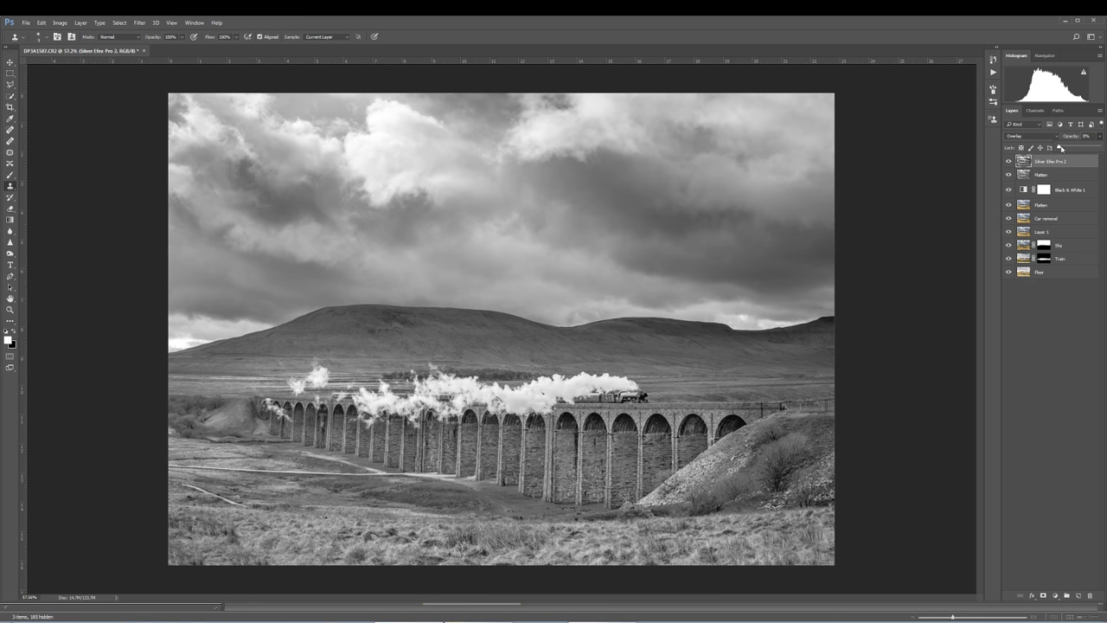
pyautogui.moveTo(1060, 148); pyautogui.dragTo(1071, 147)
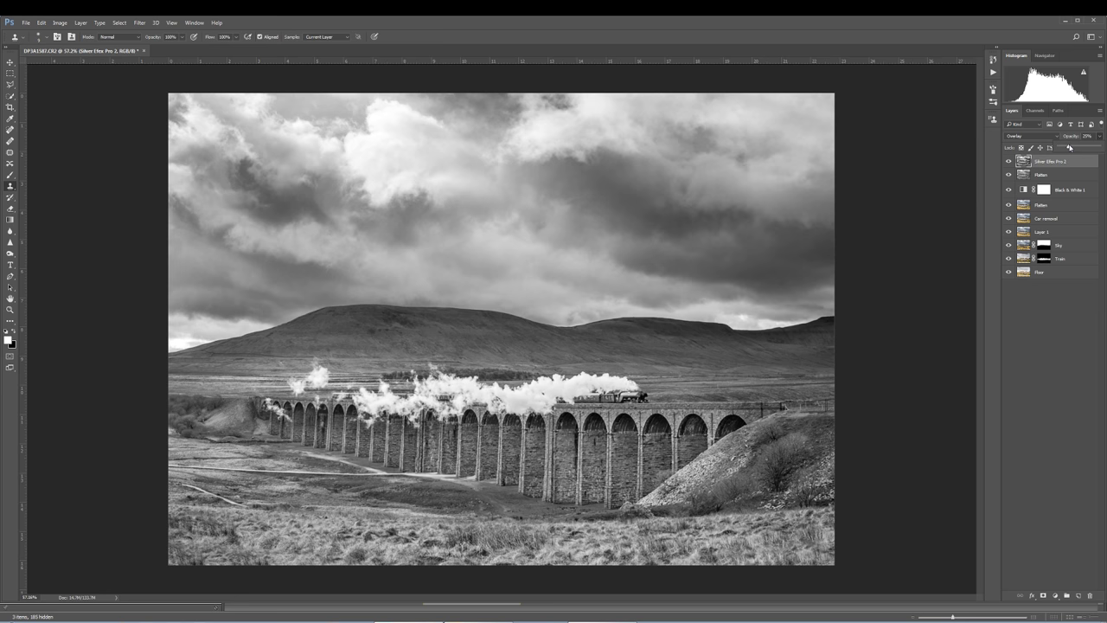
pyautogui.click(1008, 162)
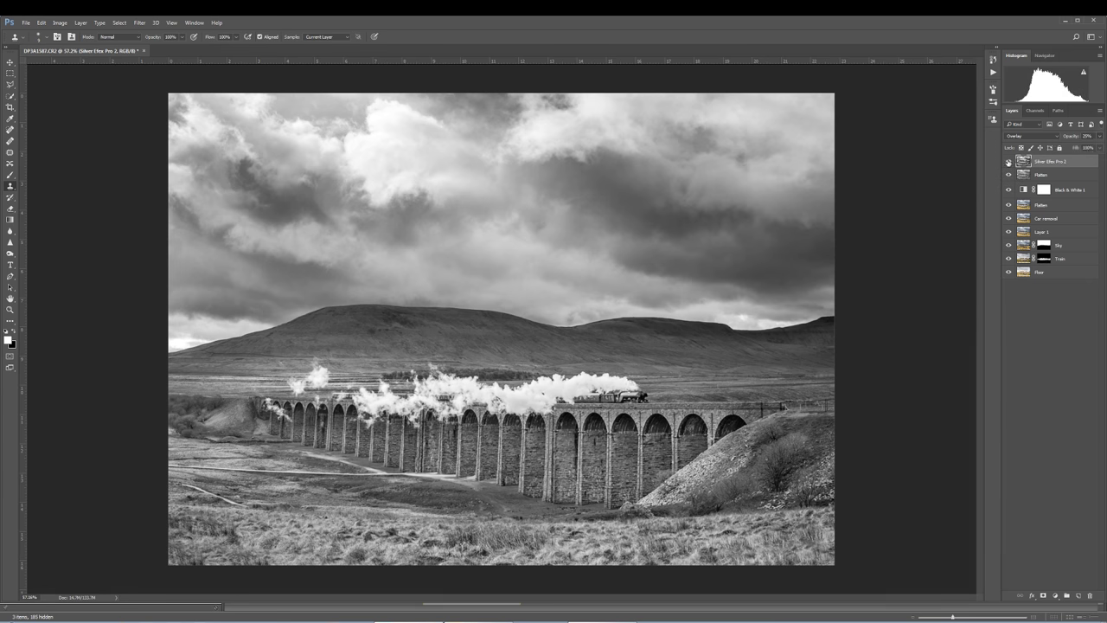
pyautogui.click(1008, 162)
pyautogui.click(1008, 162)
pyautogui.click(1008, 161)
pyautogui.click(1008, 162)
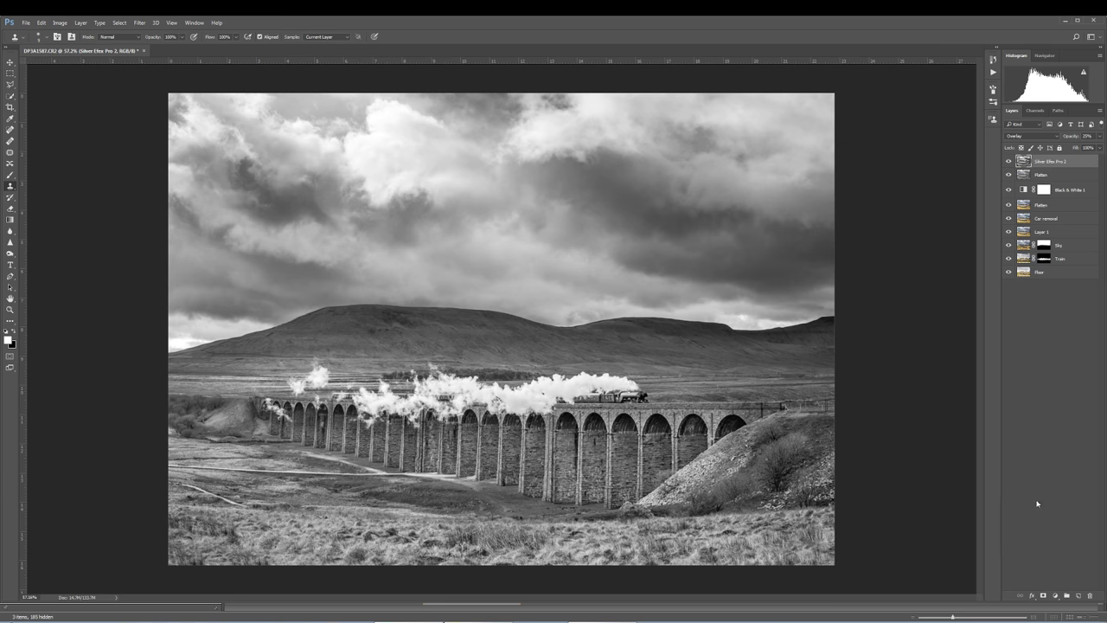
# Mask the Silver Efex Pro 2 layer, paint parts out at 100% brush opacity, and stamp visible layers into a new layer
pyautogui.click(1043, 596)
pyautogui.press('b')
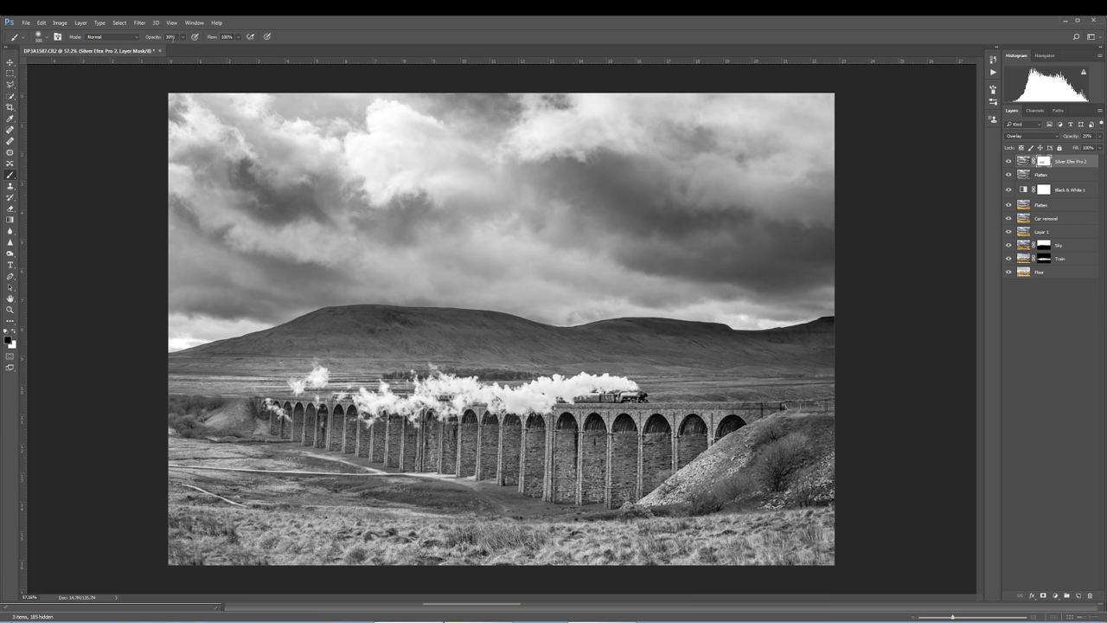
pyautogui.press('0')
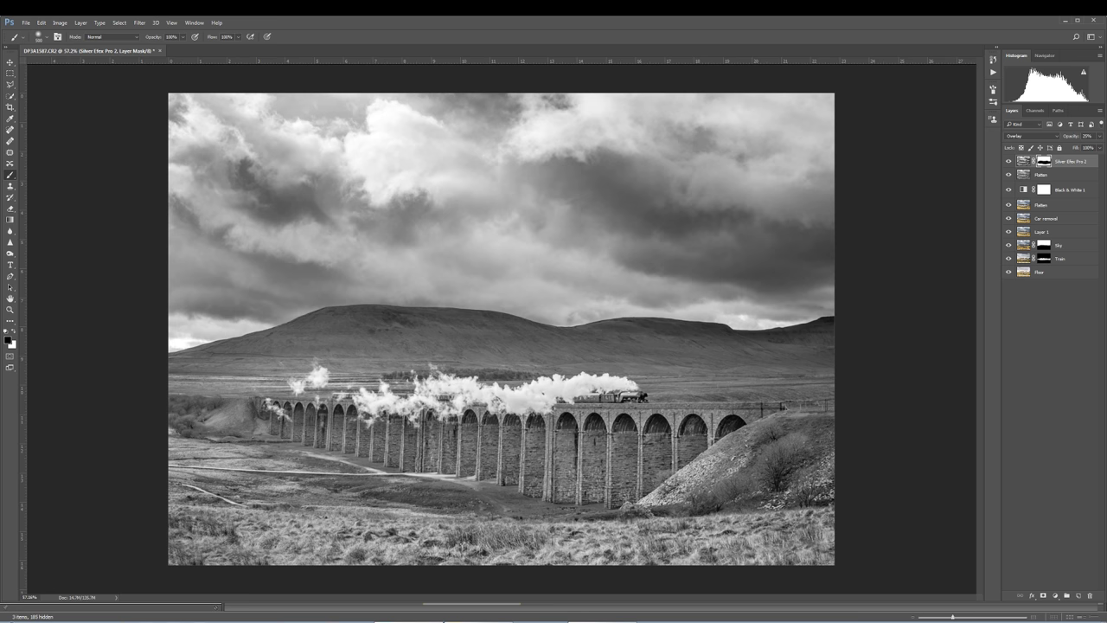
pyautogui.press('x')
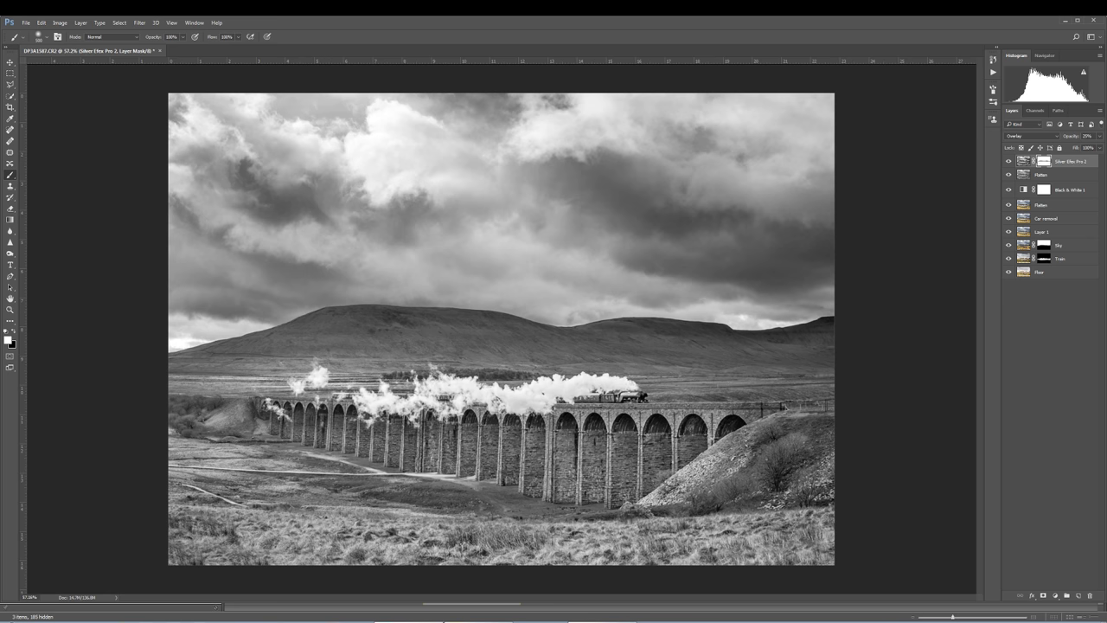
pyautogui.hotkey('ctrl', 'alt', 'shift', 'e')
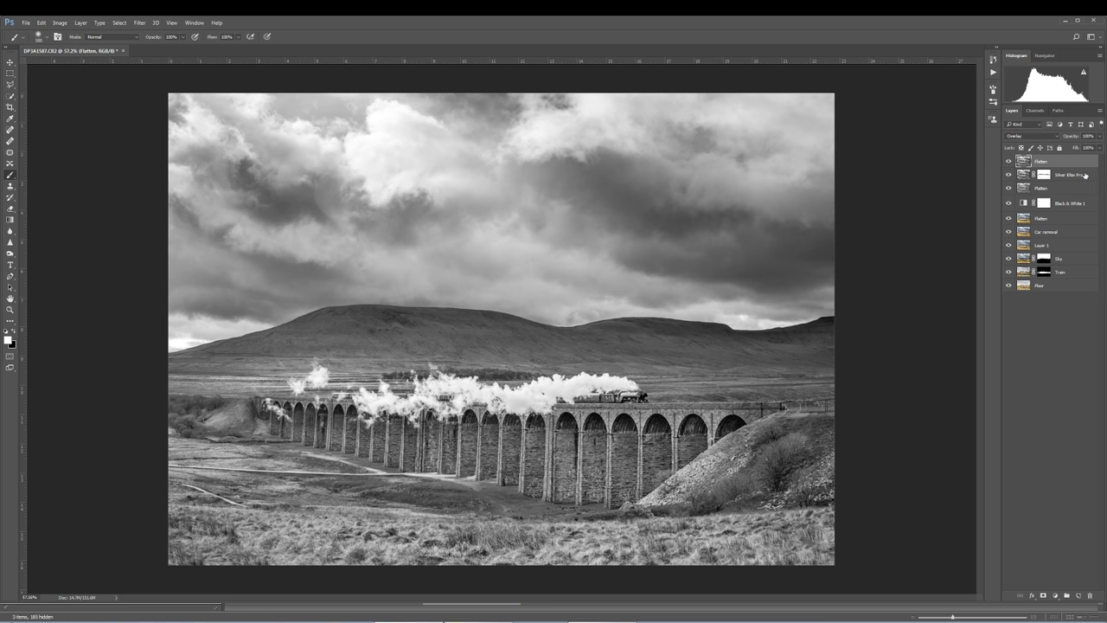
# Dodge the bright clouds on the top Flatten layer with a smaller brush
pyautogui.click(1086, 176)
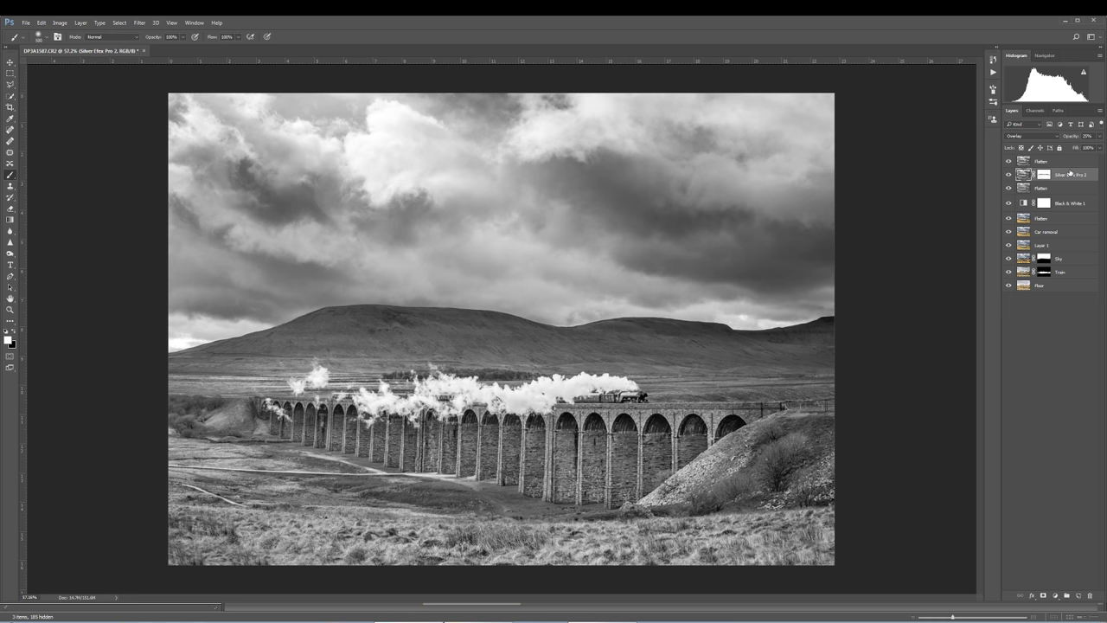
pyautogui.click(1059, 163)
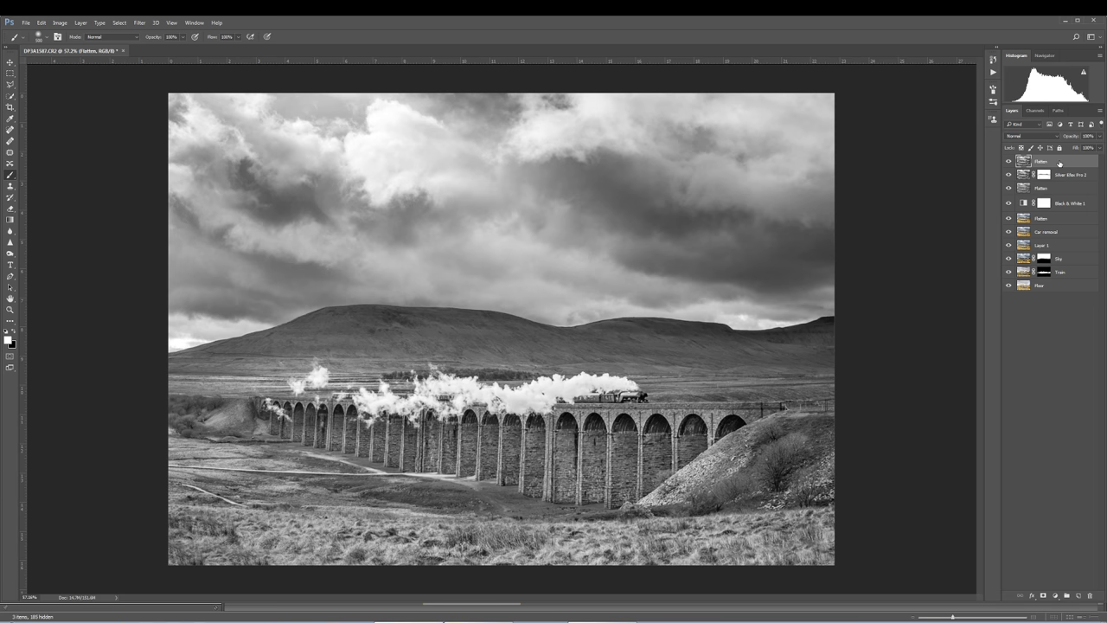
pyautogui.moveTo(11, 253)
pyautogui.mouseDown()
pyautogui.moveTo(69, 253)
pyautogui.moveTo(43, 268)
pyautogui.moveTo(48, 255)
pyautogui.mouseUp()
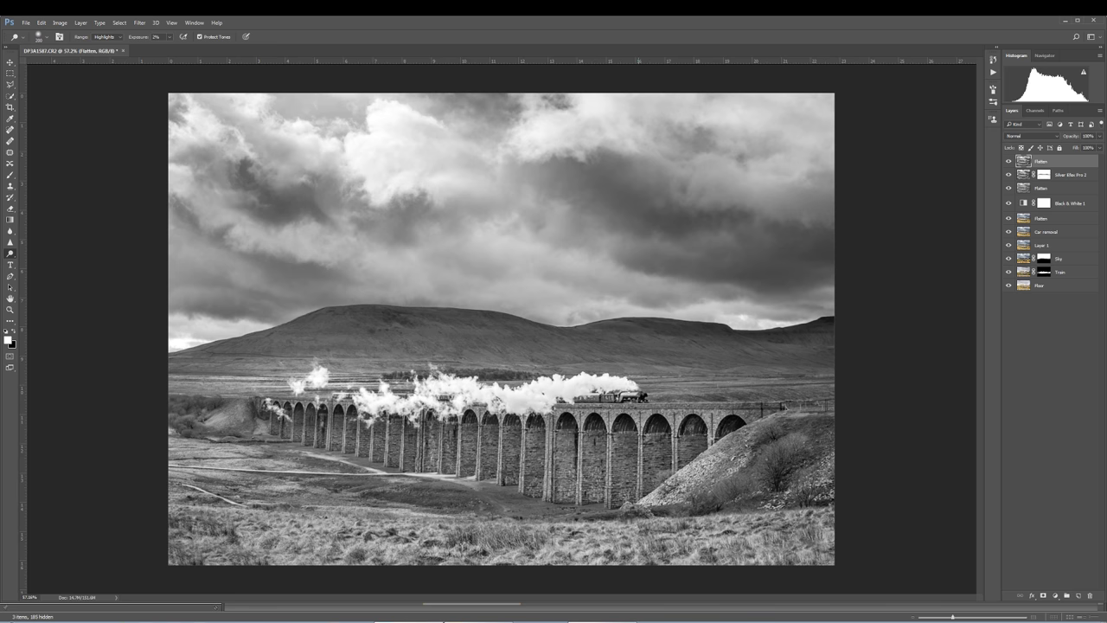
pyautogui.press('[')
pyautogui.click(1008, 161)
pyautogui.click(1009, 161)
pyautogui.click(1009, 161)
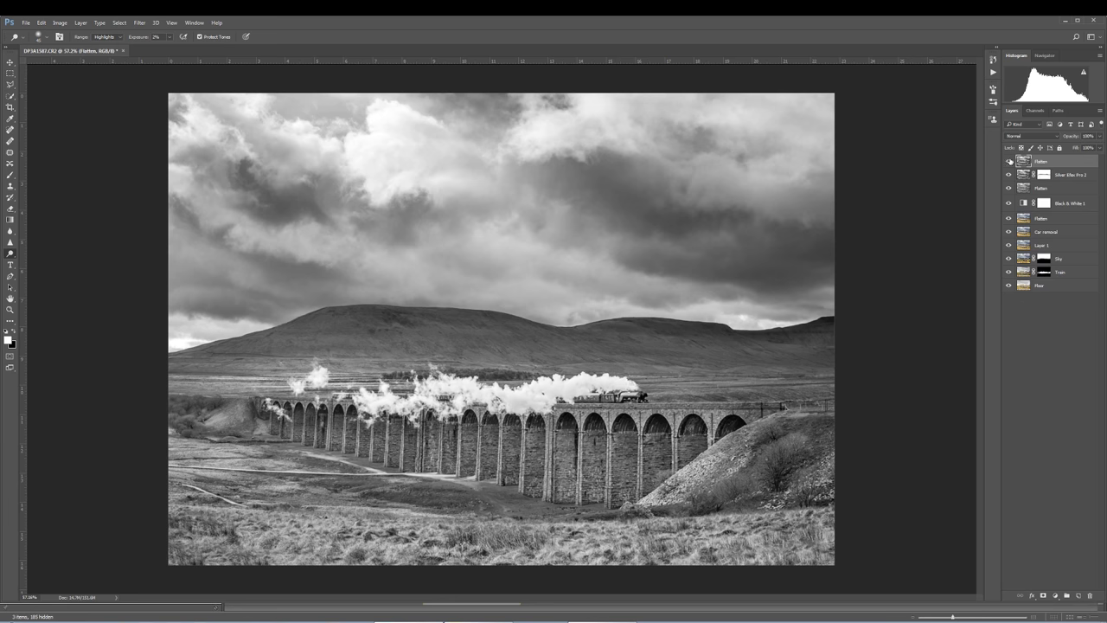
pyautogui.click(1008, 161)
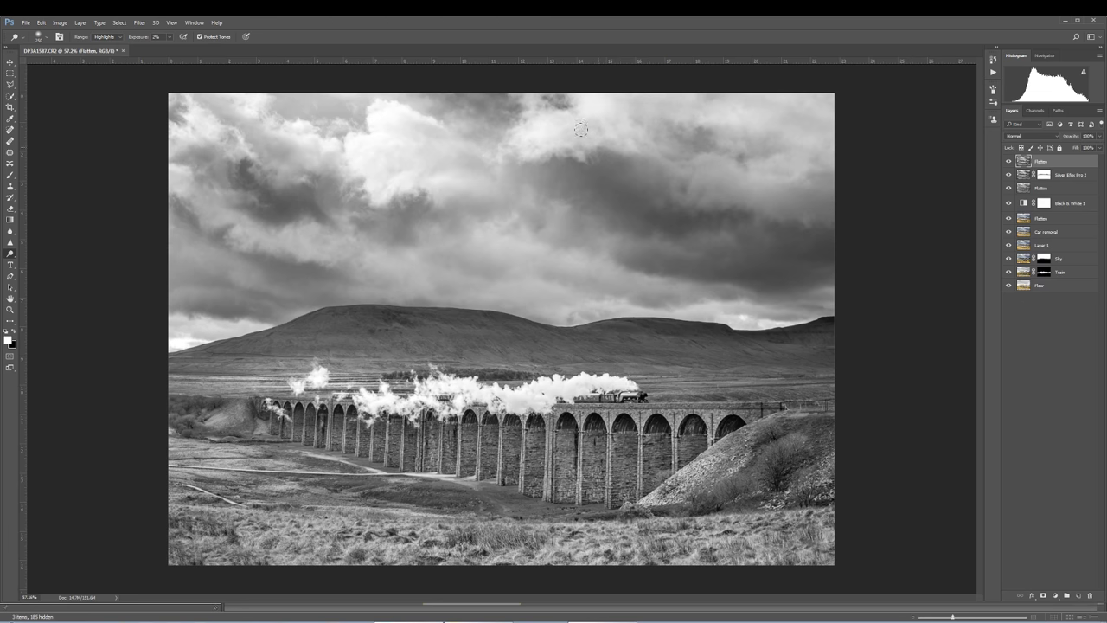
pyautogui.moveTo(430, 176); pyautogui.dragTo(356, 130)
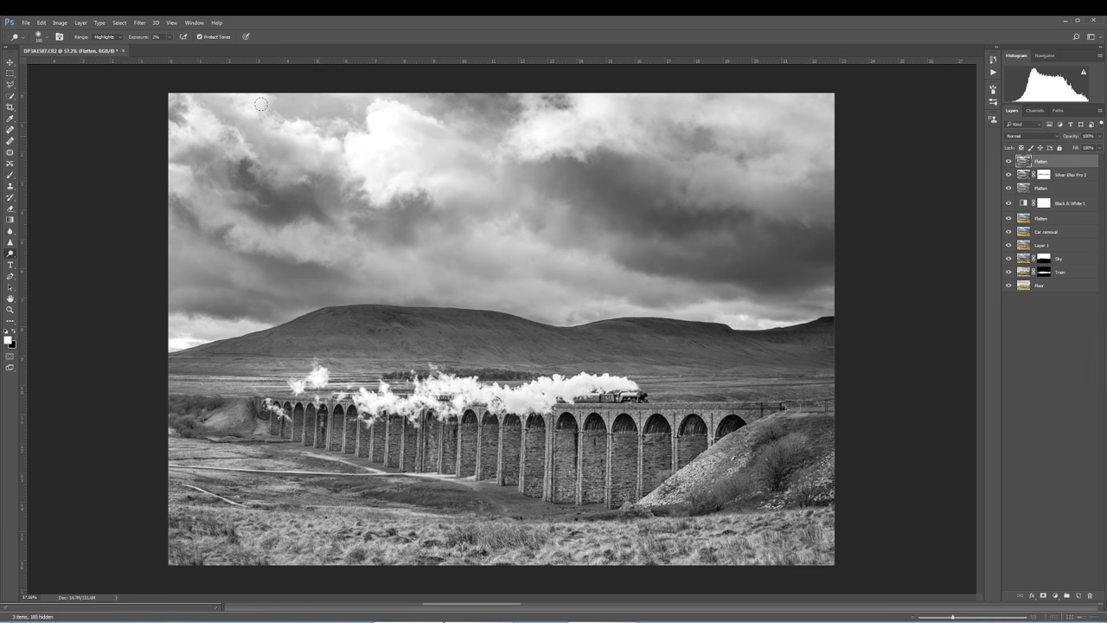
pyautogui.press('[')
# Stamp a new merged layer and burn the viaduct arches and an upper-right cloud patch
pyautogui.hotkey('ctrl', 'alt', 'shift', 'e')
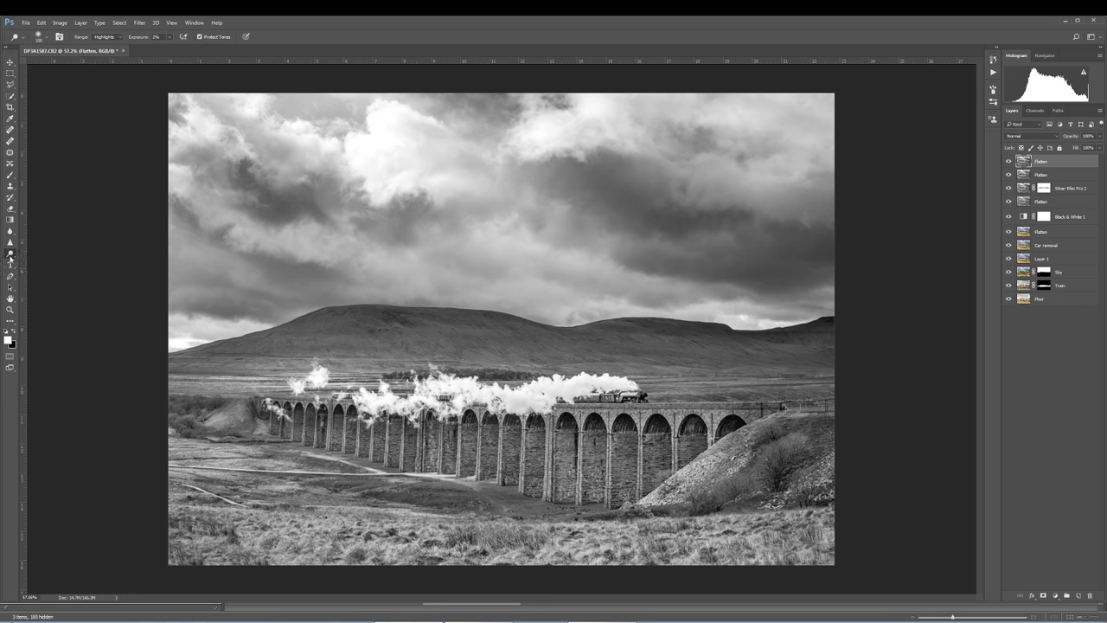
pyautogui.rightClick(10, 254)
pyautogui.click(43, 261)
pyautogui.press('[')
pyautogui.moveTo(687, 435); pyautogui.dragTo(631, 431)
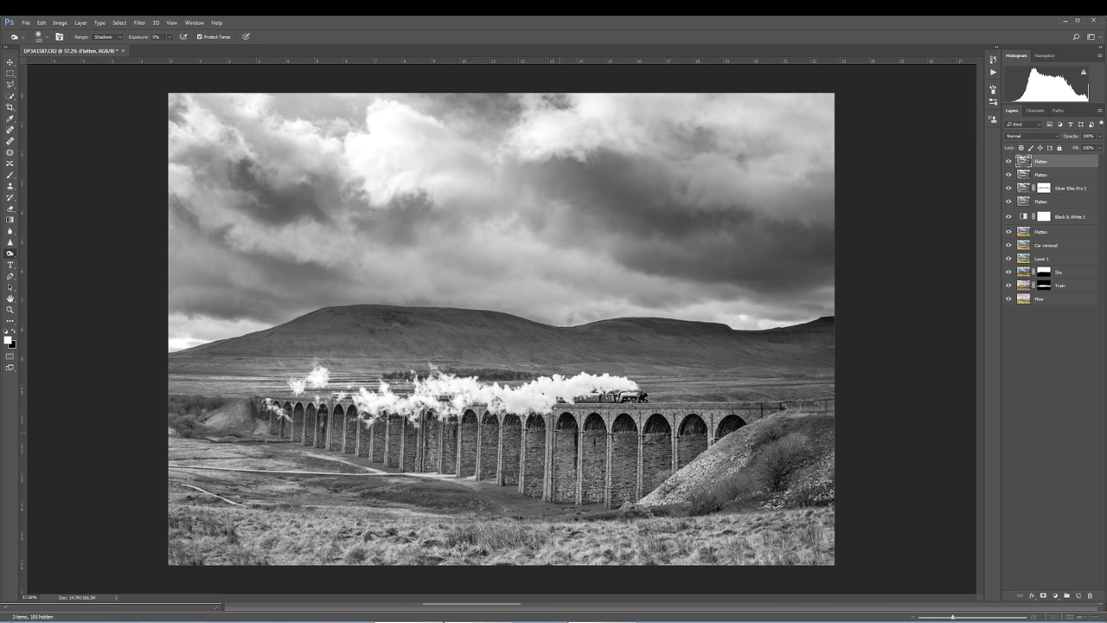
pyautogui.click(489, 425)
pyautogui.click(318, 412)
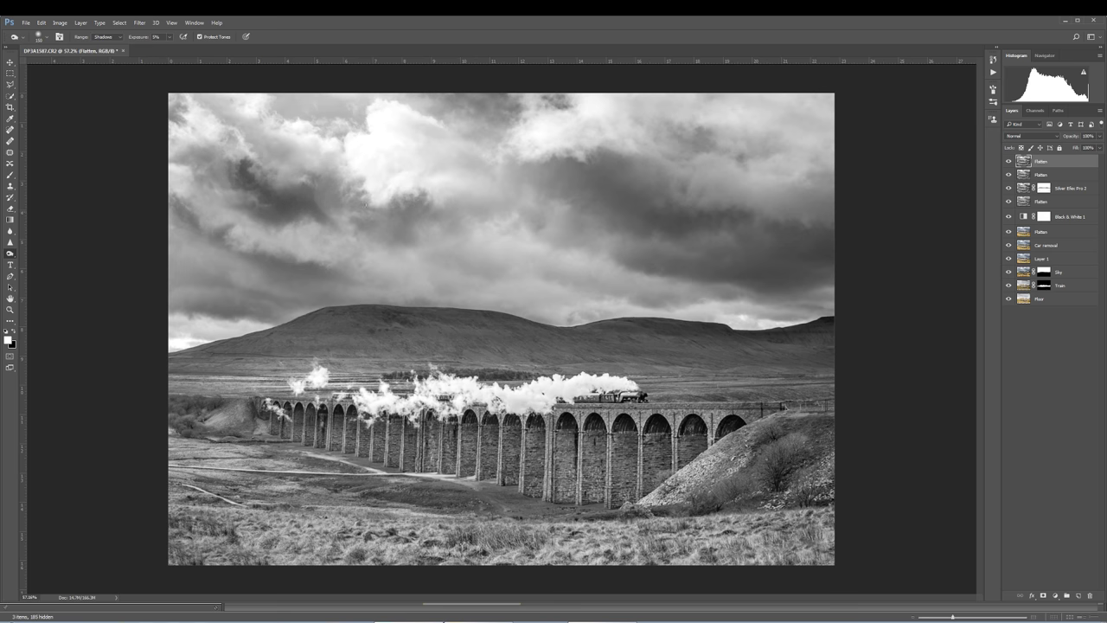
pyautogui.click(592, 175)
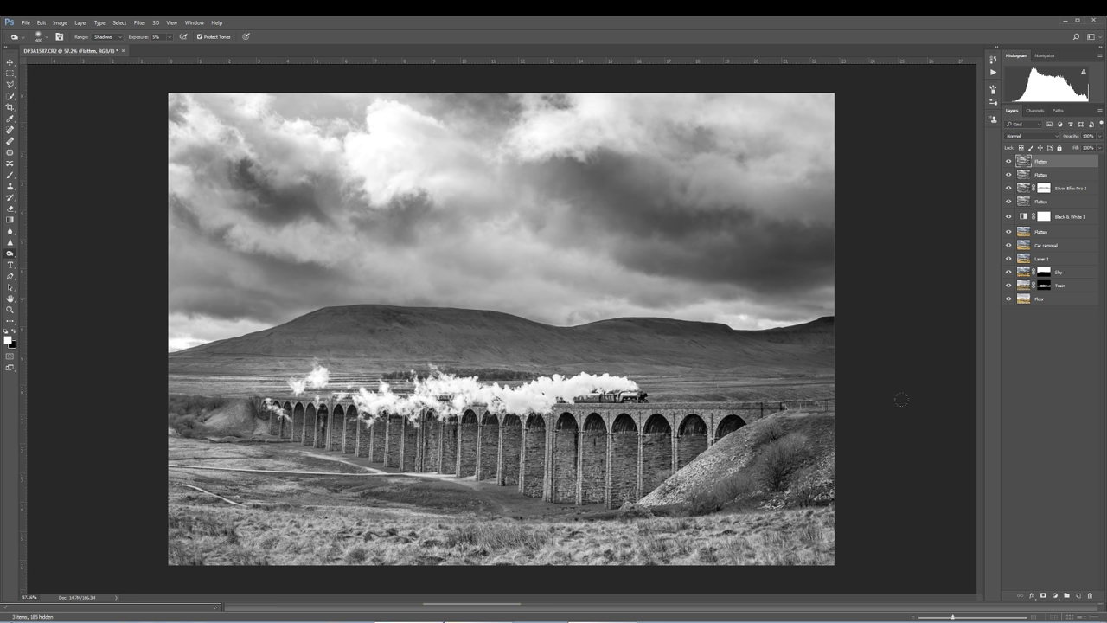
pyautogui.scroll(-1, 502, 326)
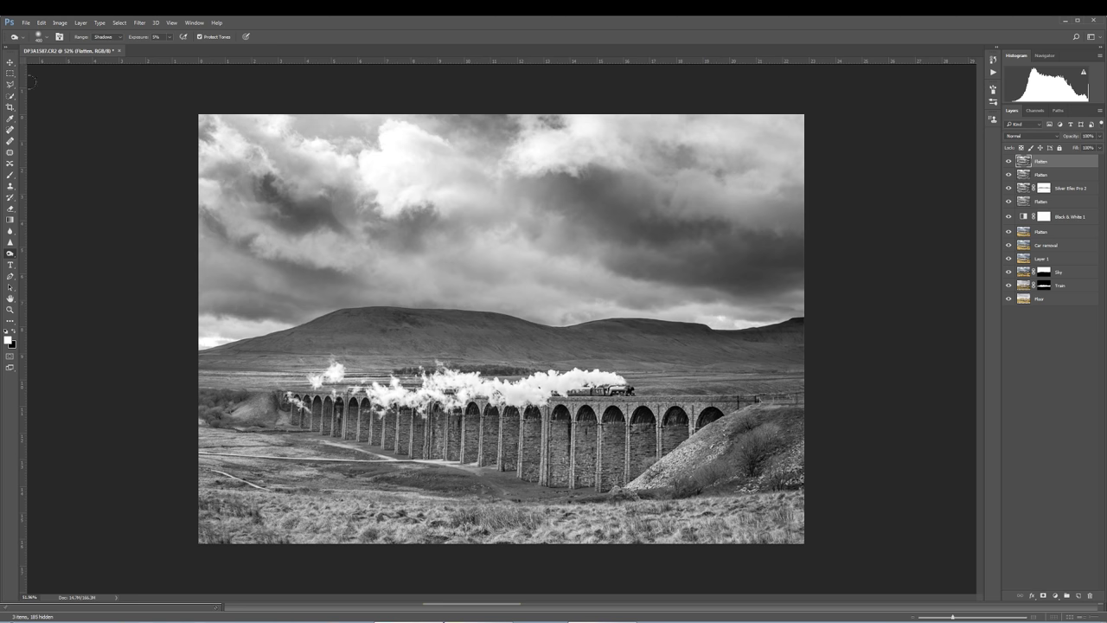
# Vignette around a rectangular selection and weaken that layer to 73% opacity
pyautogui.click(10, 73)
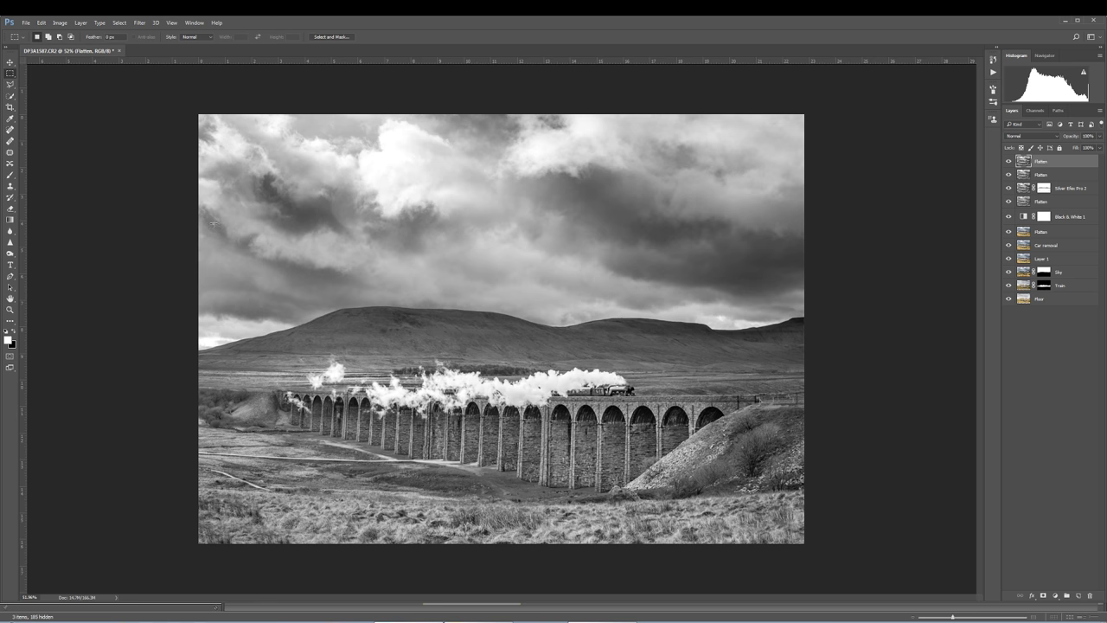
pyautogui.moveTo(192, 194); pyautogui.dragTo(823, 493)
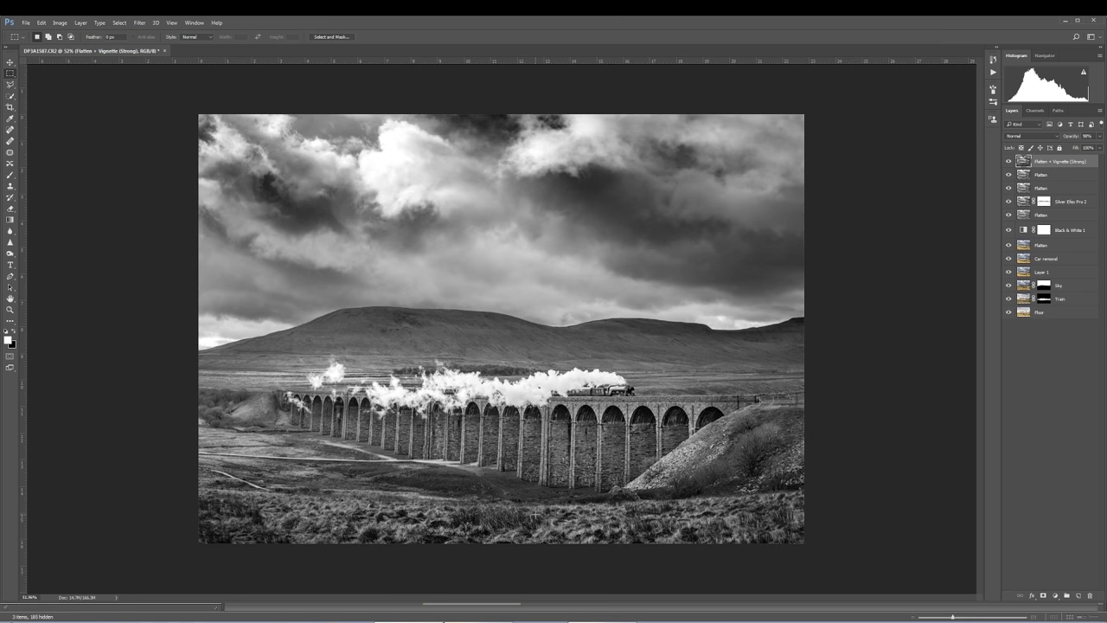
pyautogui.click(1099, 137)
pyautogui.moveTo(1098, 146); pyautogui.dragTo(1072, 147)
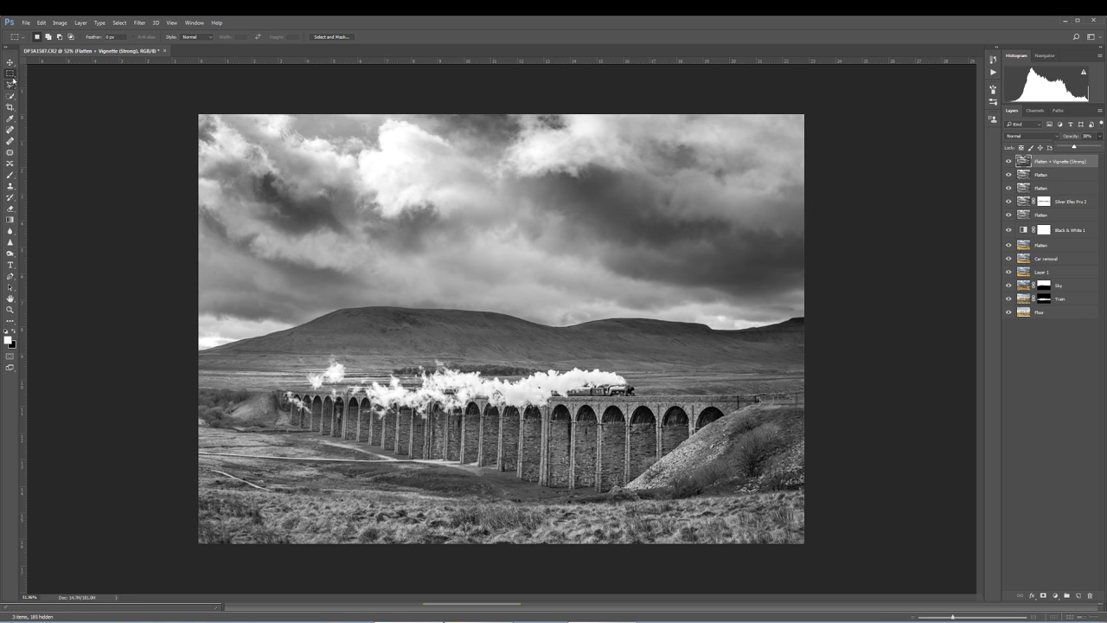
# Duplicate the Flatten + Vignette (Strong) layer, reduce its opacity, and stamp a new merged Flatten layer
pyautogui.moveTo(182, 130); pyautogui.dragTo(749, 351)
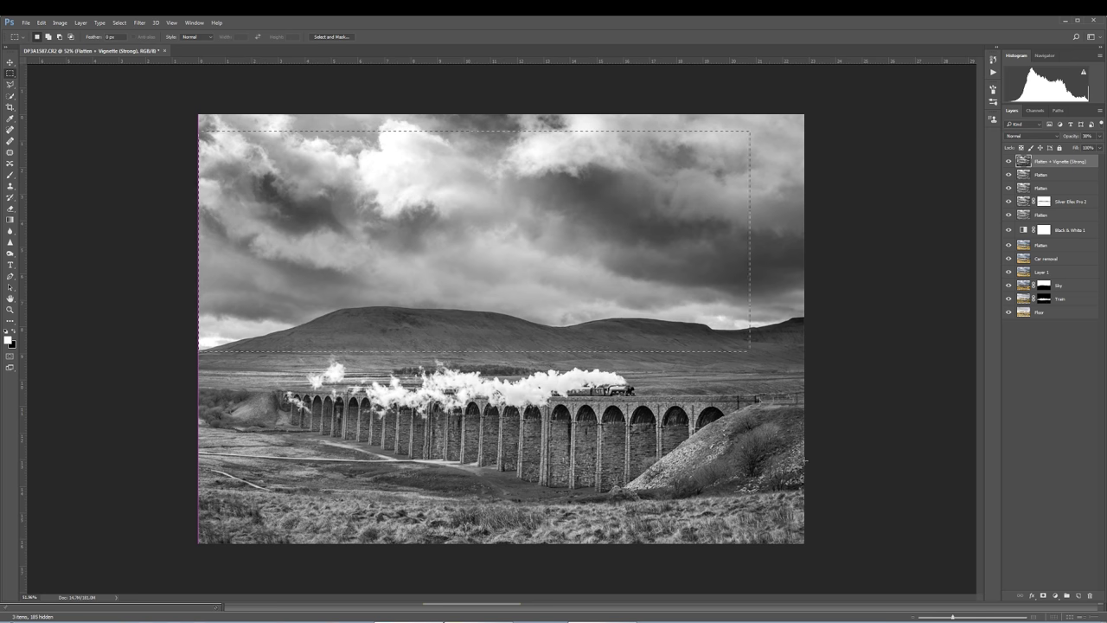
pyautogui.moveTo(806, 460); pyautogui.dragTo(823, 514)
pyautogui.hotkey('ctrl', 'j')
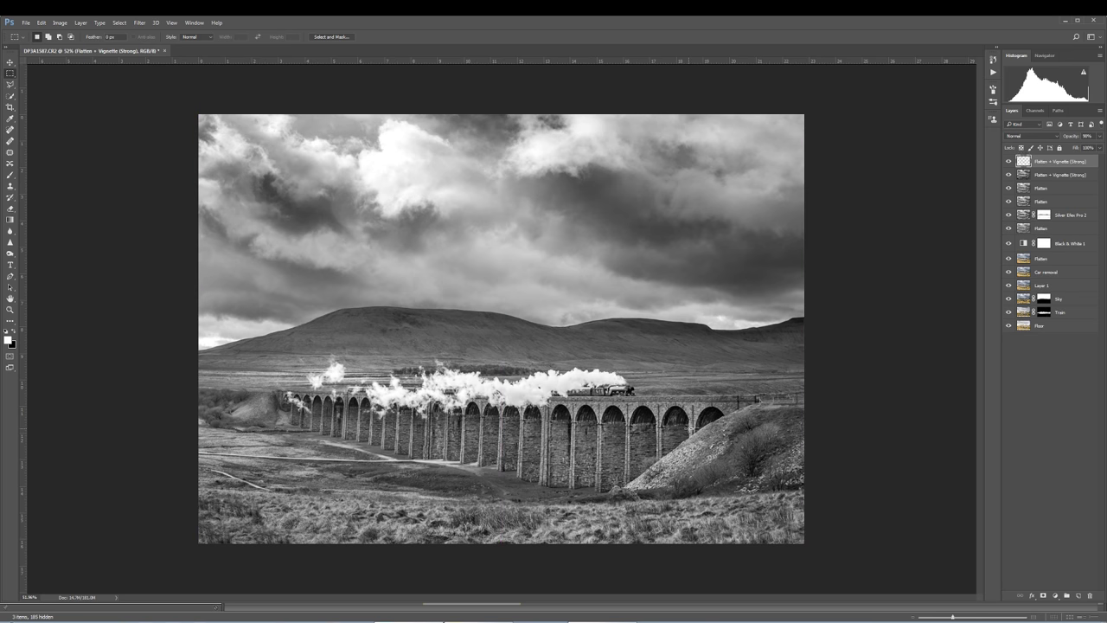
pyautogui.click(1099, 136)
pyautogui.moveTo(1100, 147); pyautogui.dragTo(1080, 147)
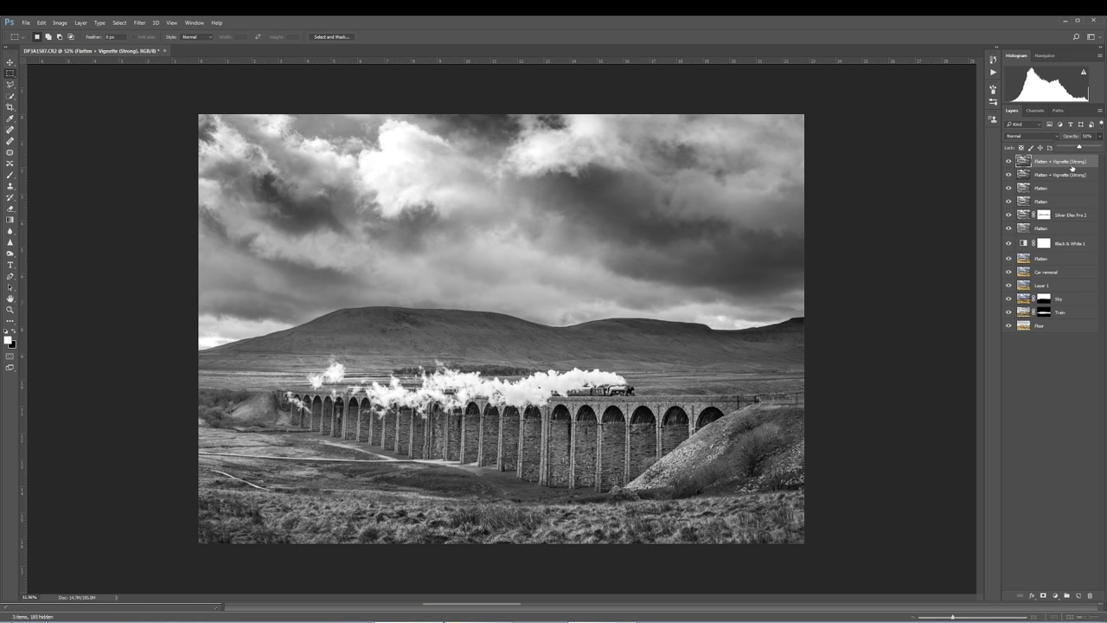
pyautogui.scroll(1, 694, 381)
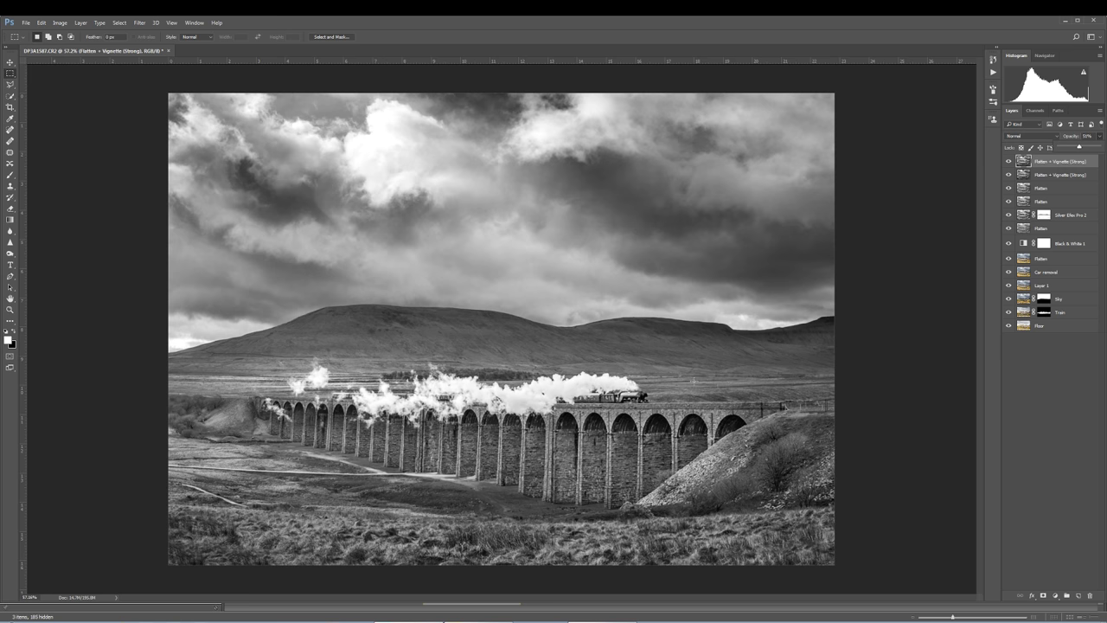
pyautogui.hotkey('ctrl', 'shift', 'alt', 'e')
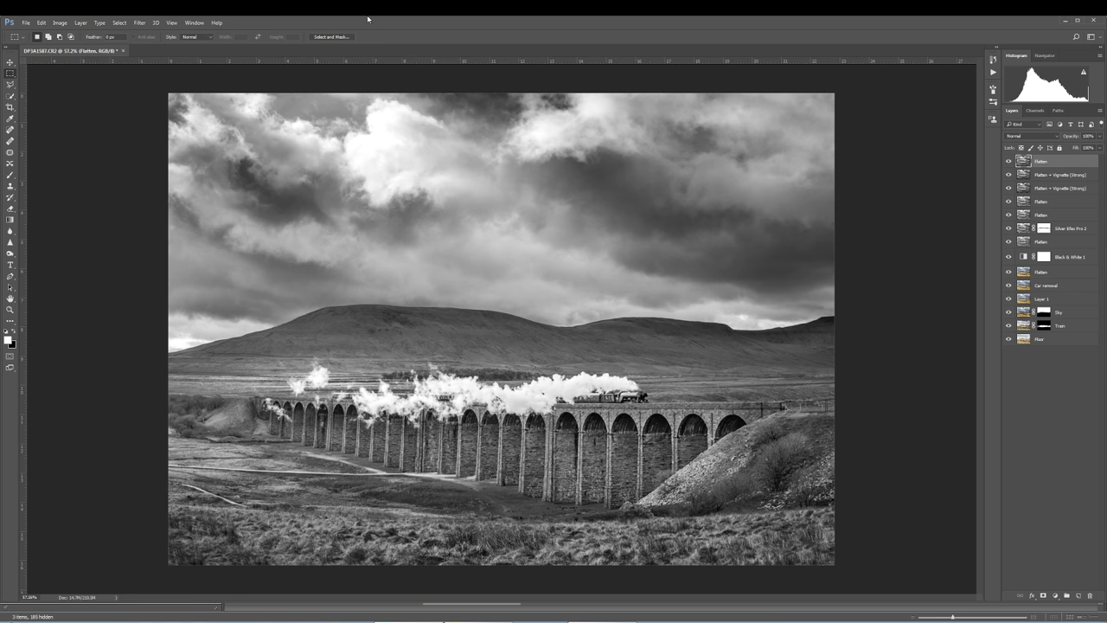
# Apply Filter > Other > High Pass with a 2.5-pixel radius to the top Flatten layer
pyautogui.click(139, 23)
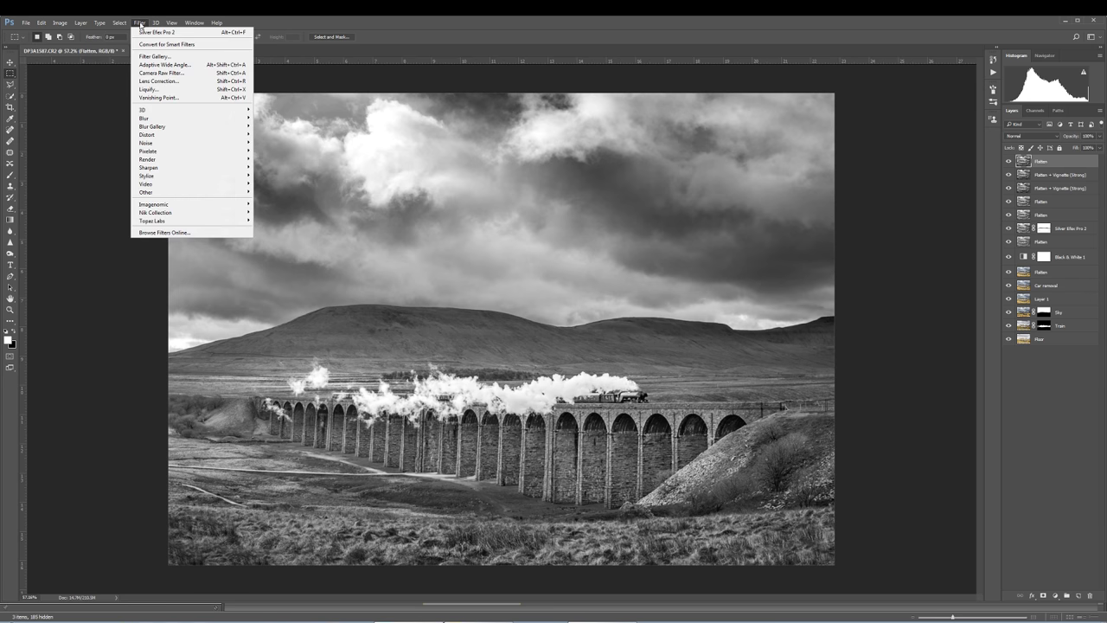
pyautogui.moveTo(155, 22)
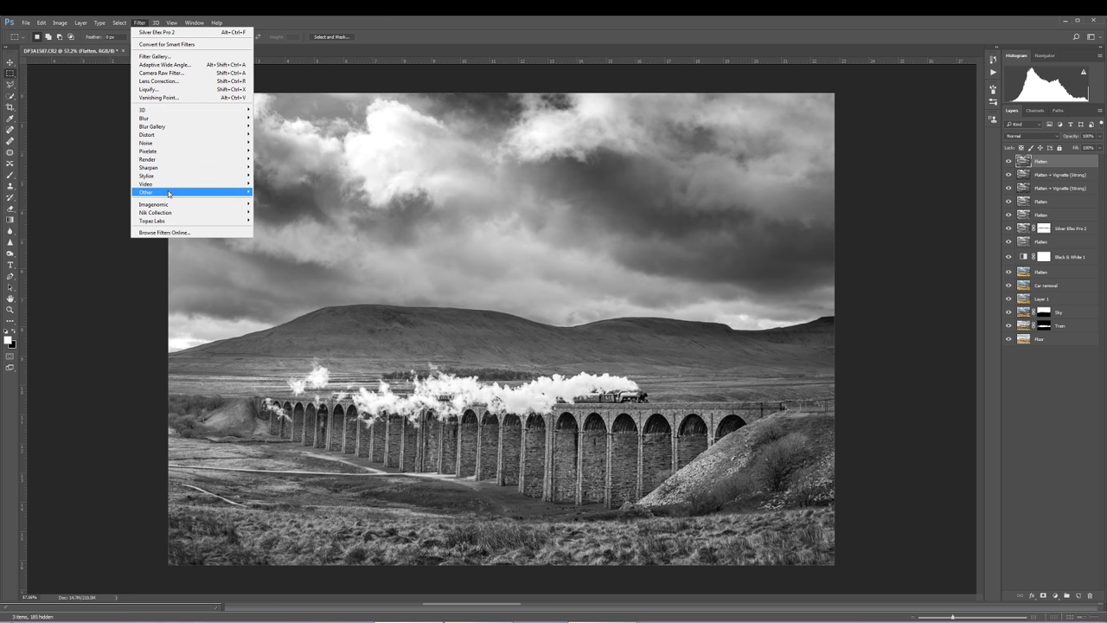
pyautogui.moveTo(199, 192)
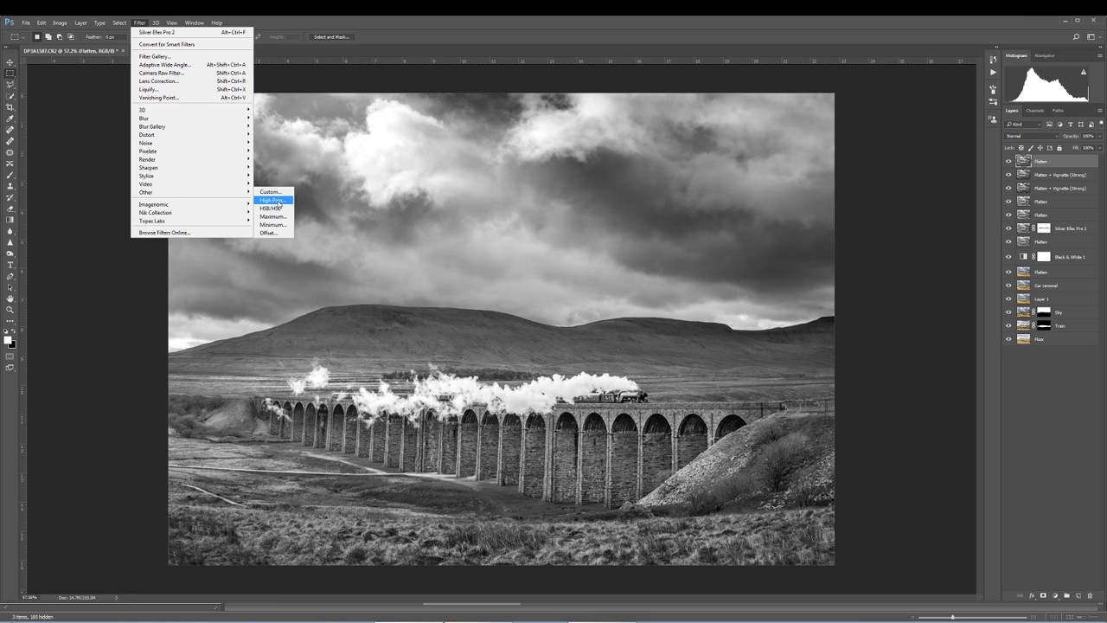
pyautogui.click(272, 200)
pyautogui.moveTo(553, 179); pyautogui.dragTo(435, 121)
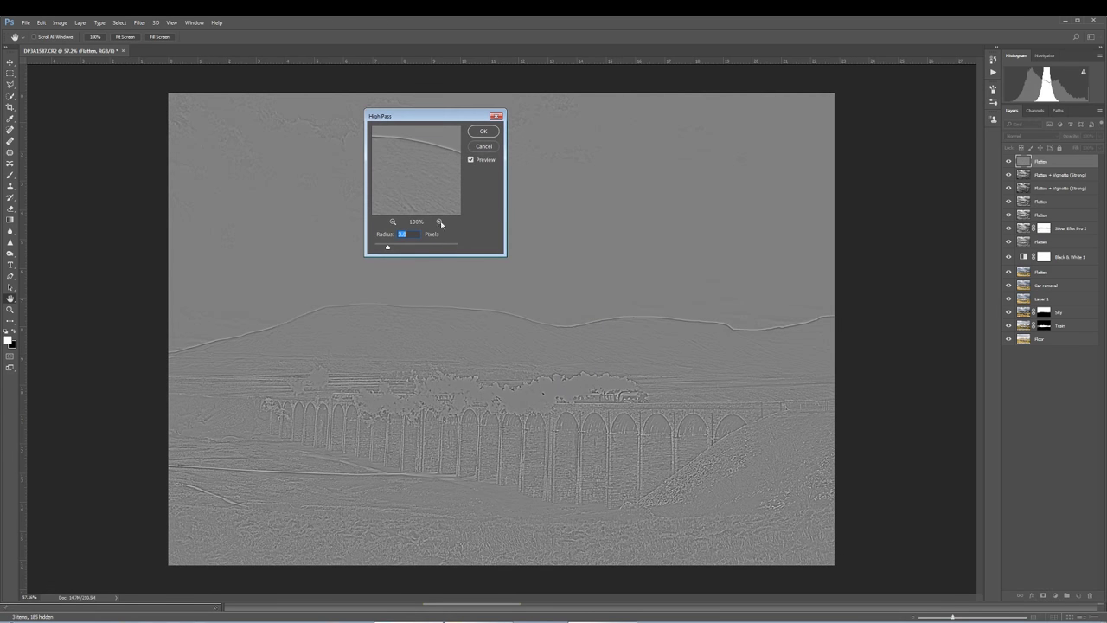
pyautogui.moveTo(388, 248); pyautogui.dragTo(382, 249)
pyautogui.moveTo(383, 250); pyautogui.dragTo(385, 250)
pyautogui.moveTo(384, 249); pyautogui.dragTo(386, 250)
pyautogui.click(482, 136)
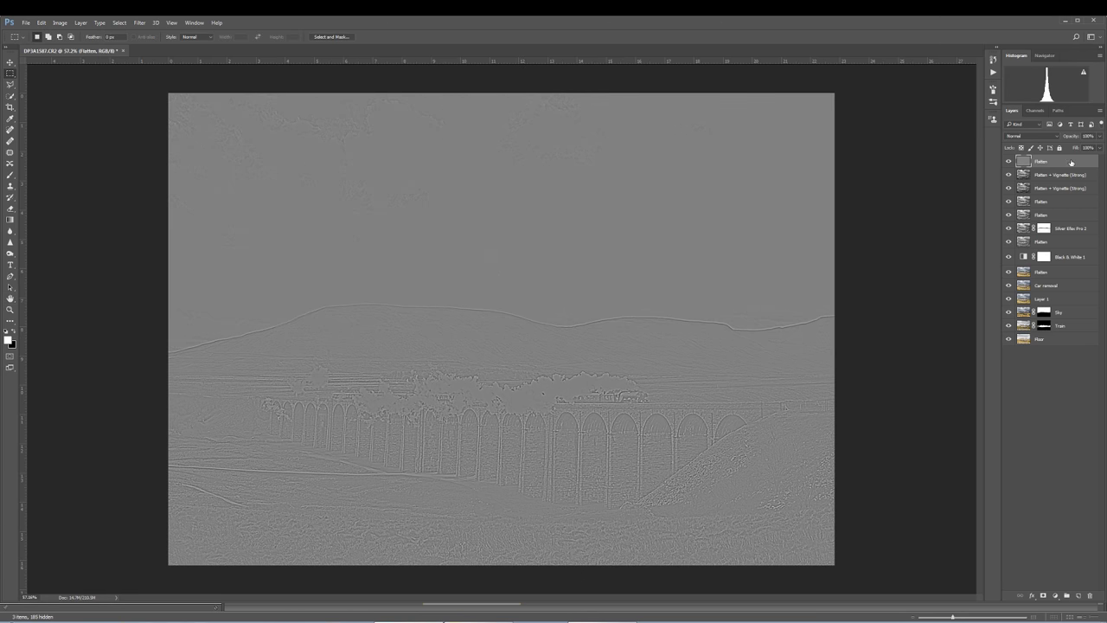
pyautogui.click(1027, 137)
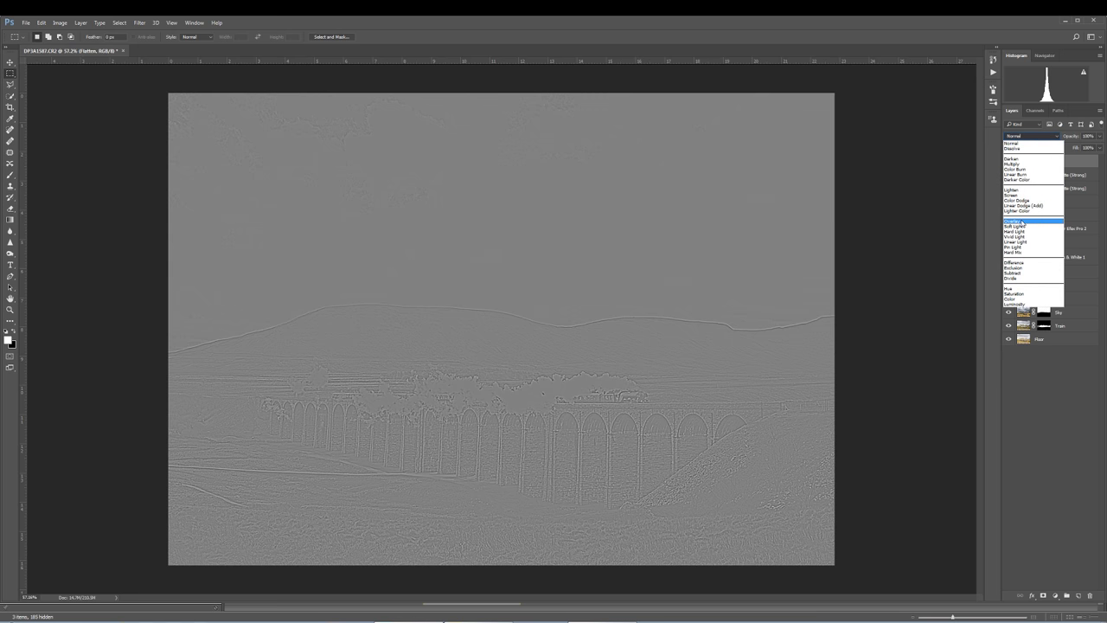
# Blend the High Pass layer in Overlay, compare it on and off, and settle its opacity at 20%
pyautogui.click(1022, 222)
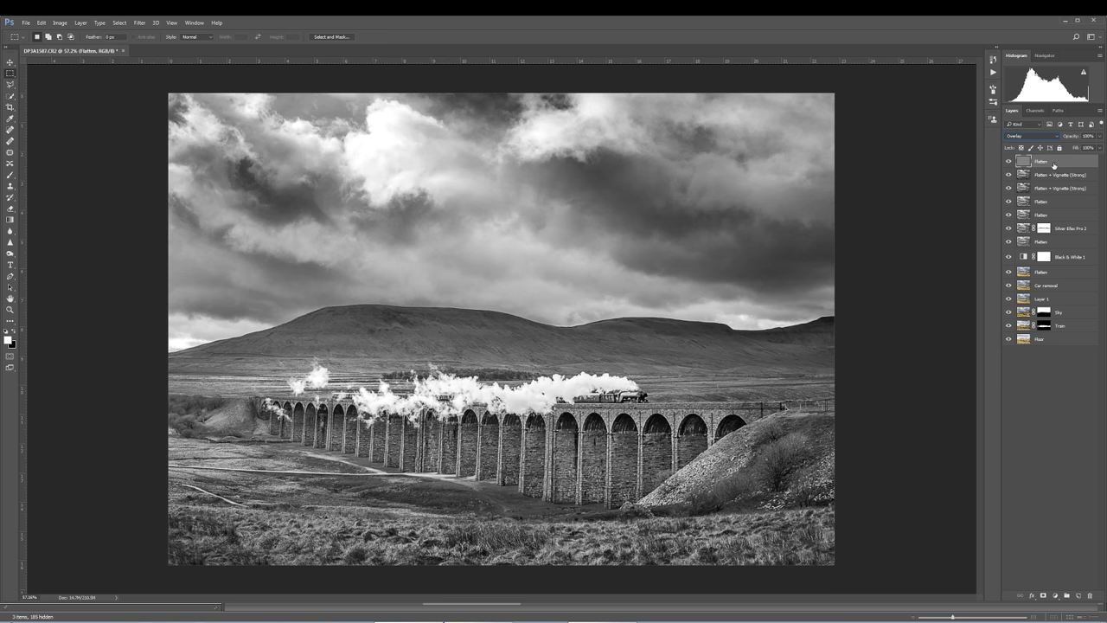
pyautogui.click(1009, 162)
pyautogui.click(1008, 162)
pyautogui.click(1009, 162)
pyautogui.click(1008, 162)
pyautogui.click(1010, 162)
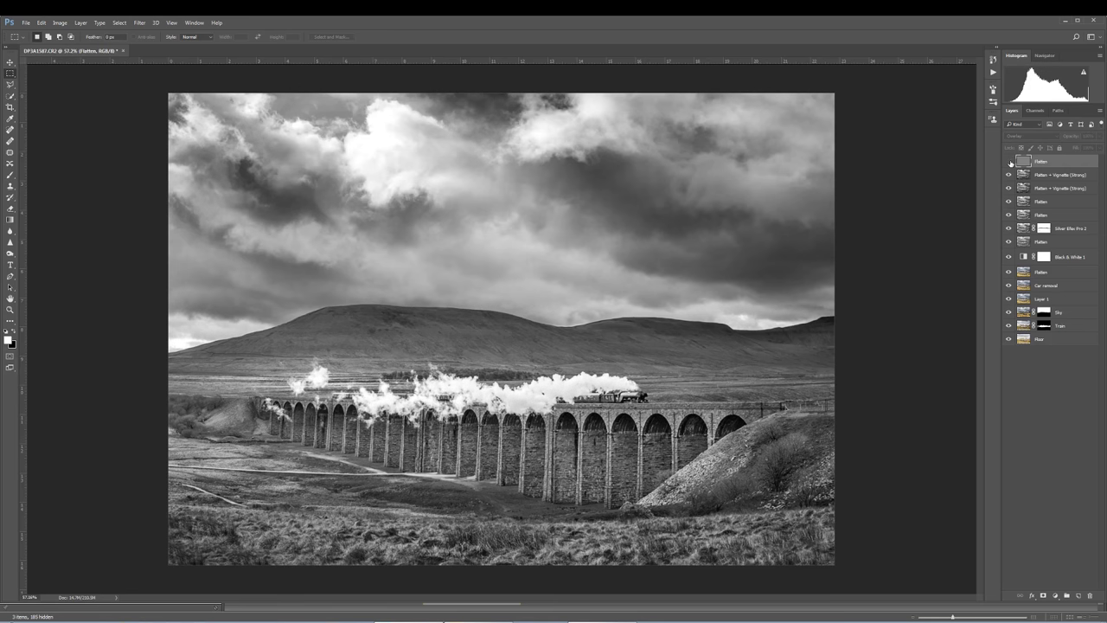
pyautogui.click(1009, 162)
pyautogui.click(1100, 136)
pyautogui.moveTo(1058, 148)
pyautogui.mouseDown()
pyautogui.moveTo(1099, 147)
pyautogui.moveTo(1054, 147)
pyautogui.moveTo(1069, 147)
pyautogui.mouseUp()
pyautogui.click(1057, 165)
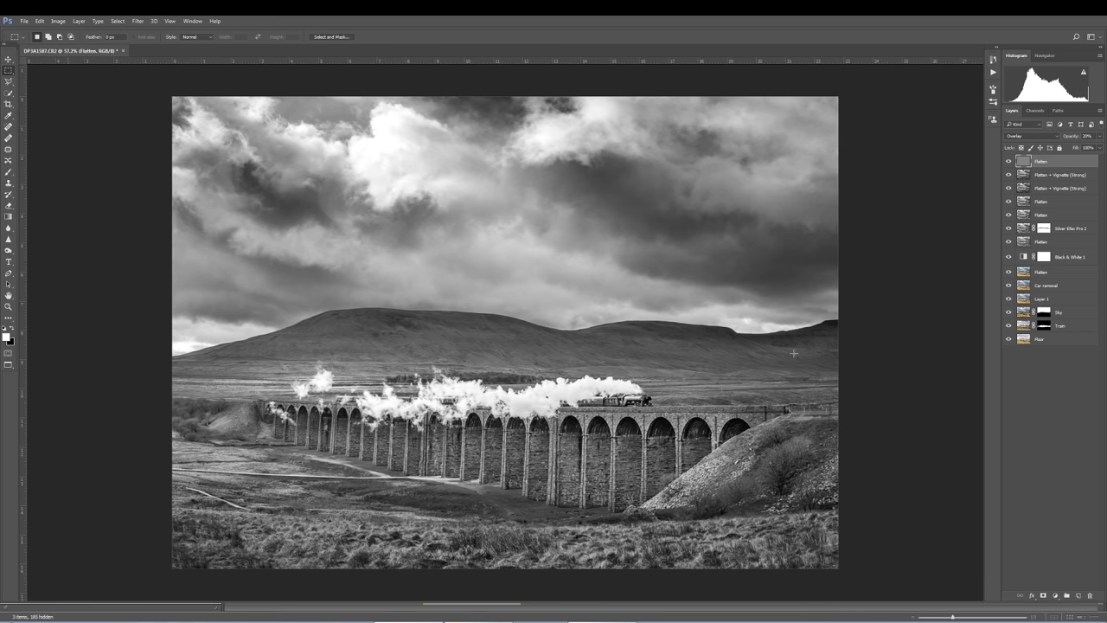
pyautogui.press('f')
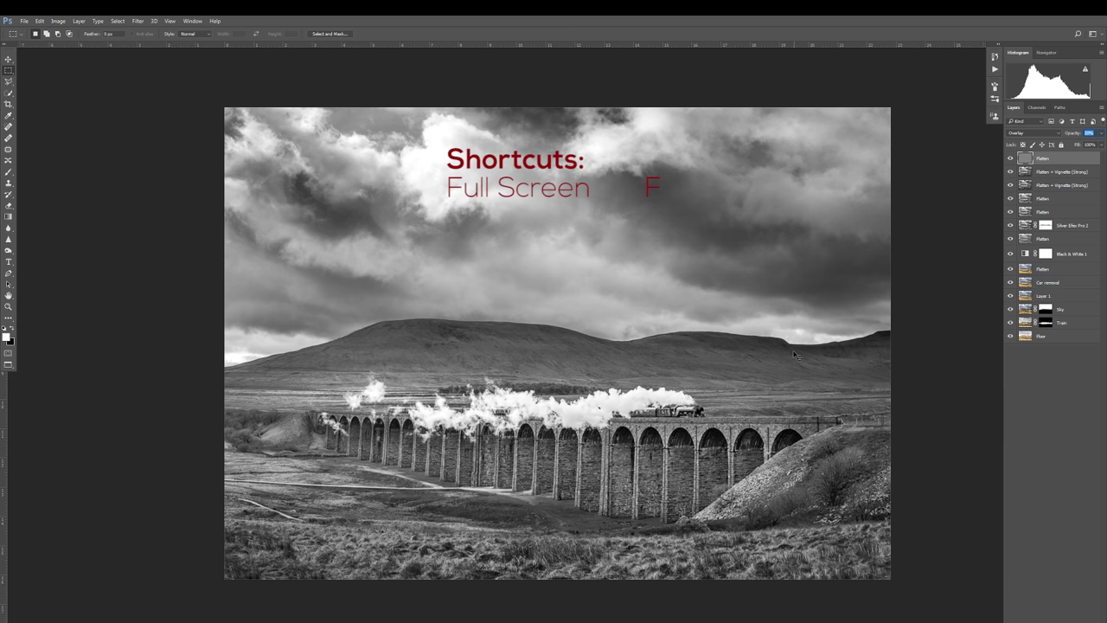
# Hide the rulers and show only the viaduct photo in plain full-screen mode on black
pyautogui.hotkey('ctrl', 'r')
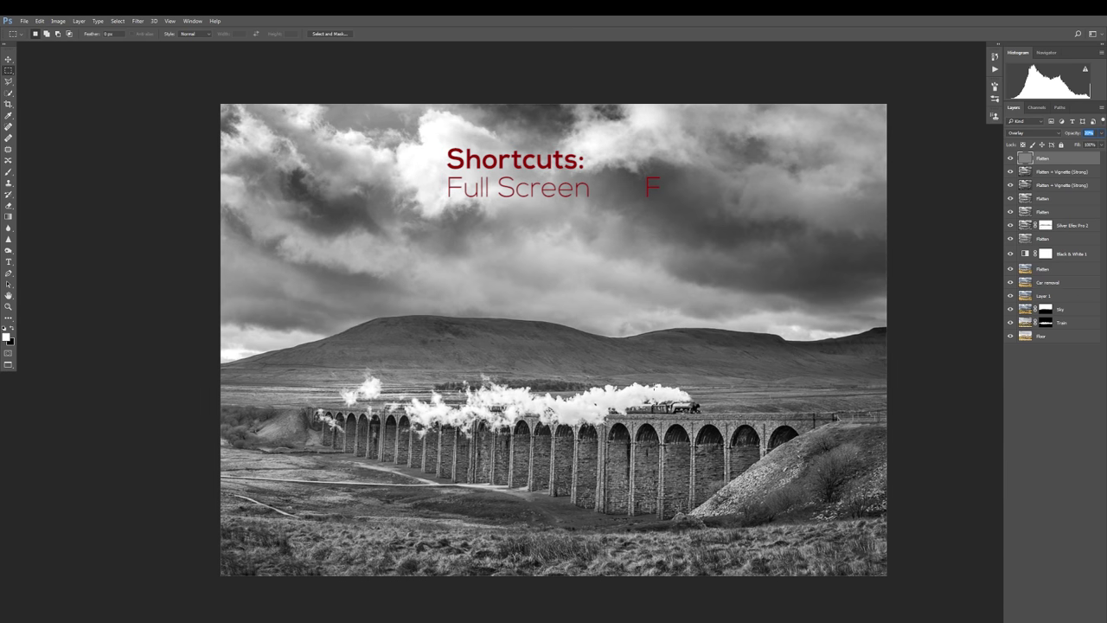
pyautogui.press('f')
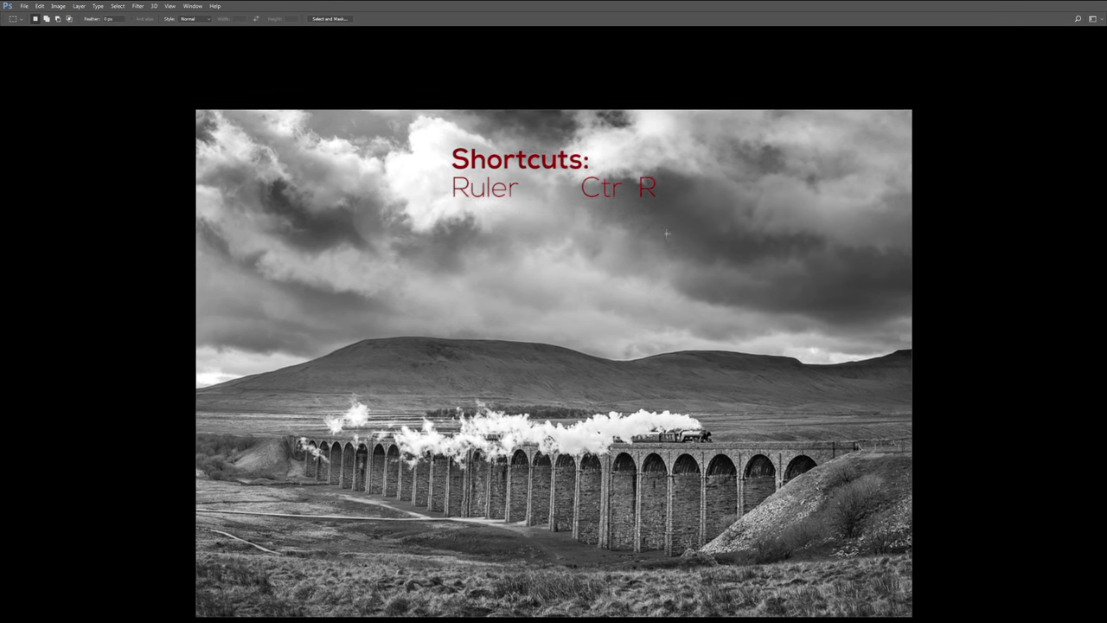
pyautogui.press('f')
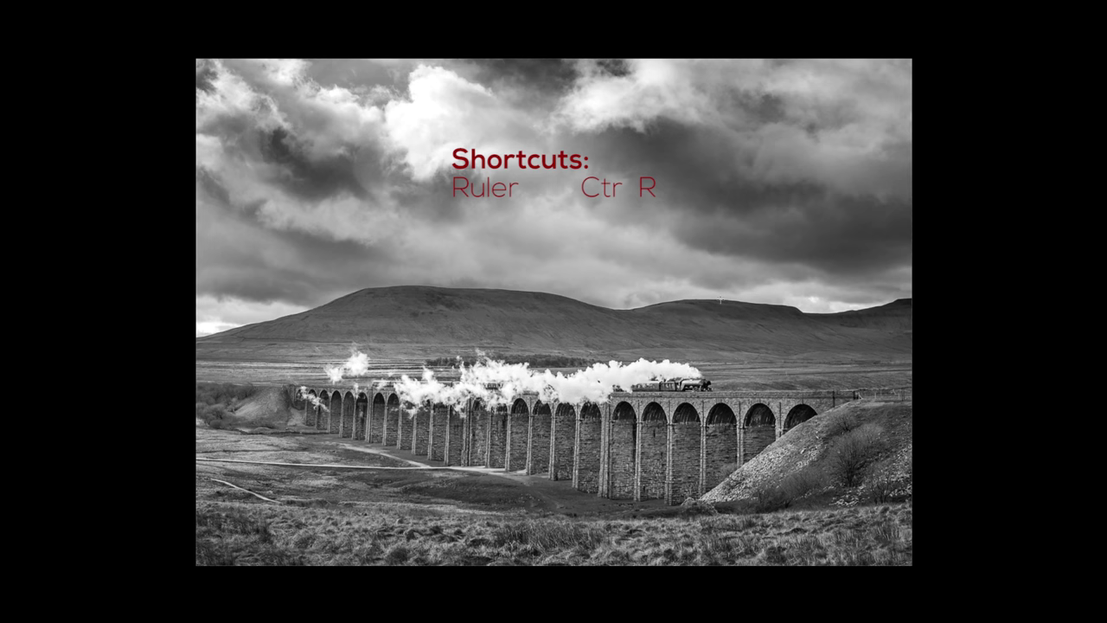
pyautogui.scroll(-1, 719, 314)
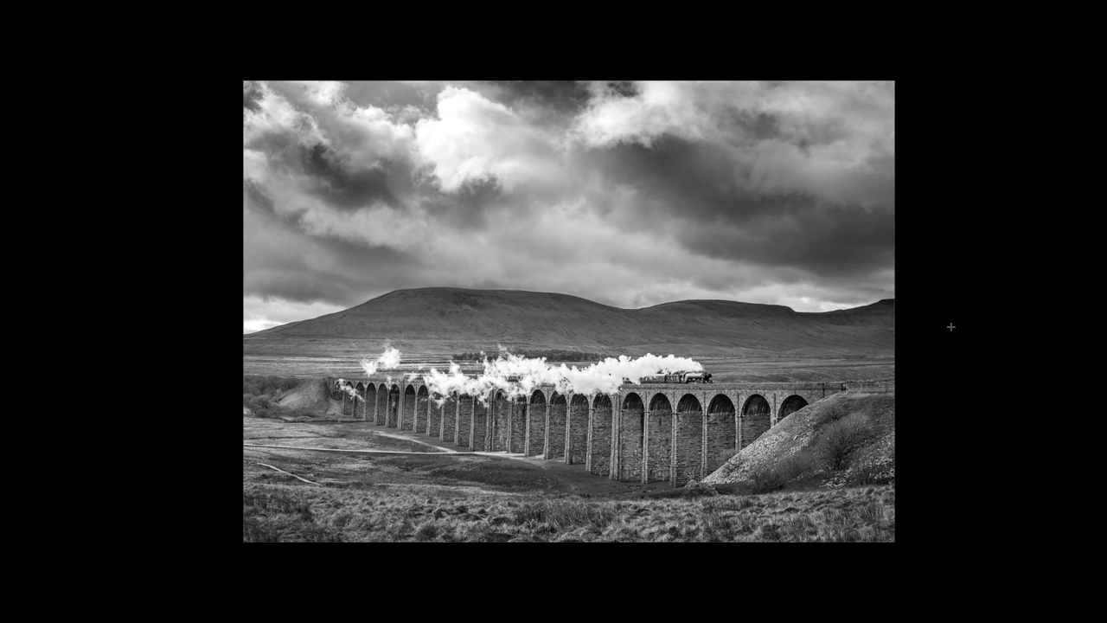